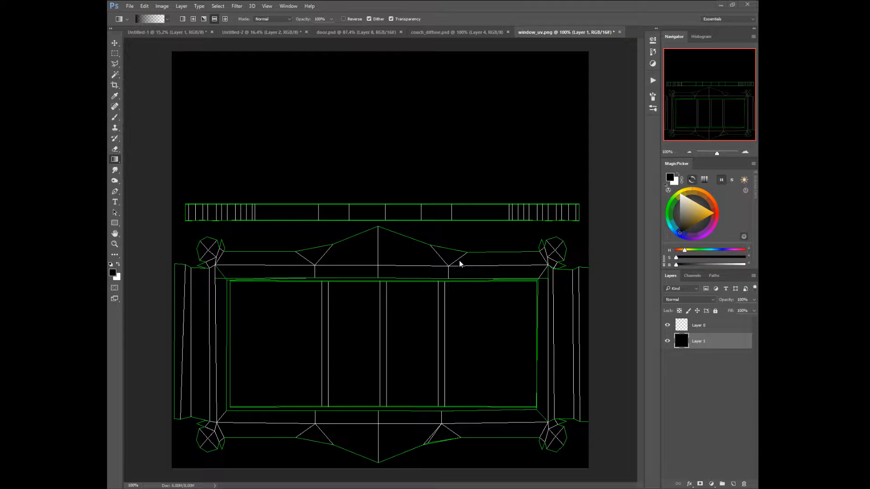
- Copy the carved crown ornament from the top of door.psd and paste it onto a new layer in window_uv.png
{"action": "left_click", "coordinate": [416, 32]}
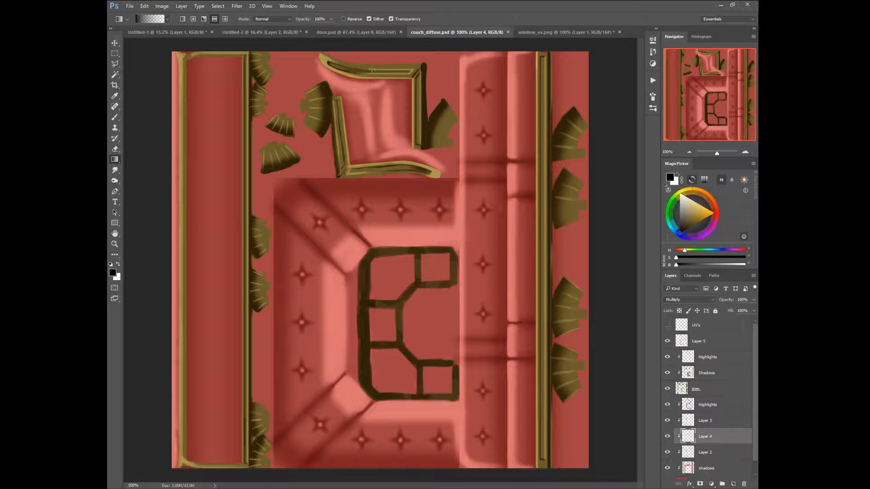
{"action": "left_click", "coordinate": [361, 31]}
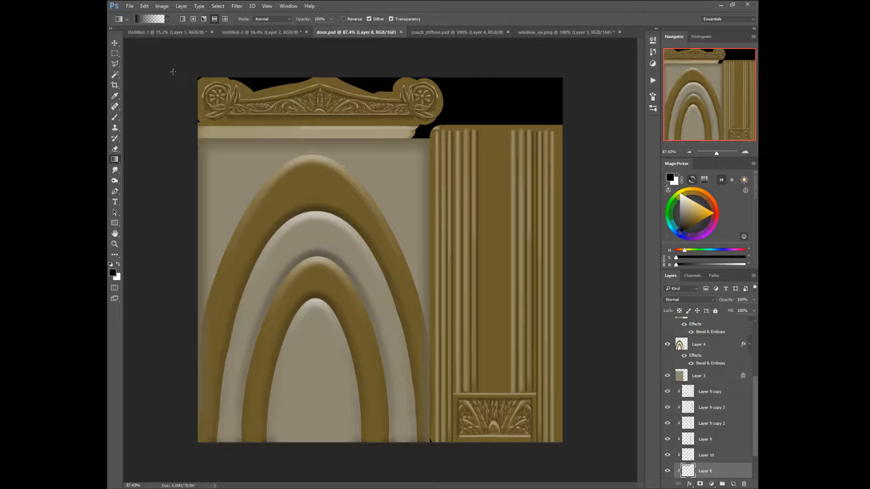
{"action": "left_click", "coordinate": [115, 53]}
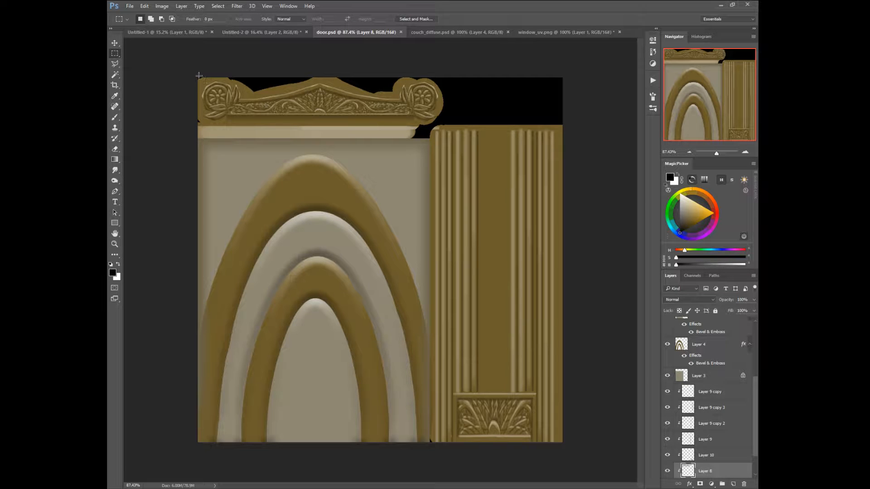
{"action": "left_click_drag", "start_coordinate": [198, 76], "coordinate": [441, 123]}
{"action": "left_click", "coordinate": [530, 33]}
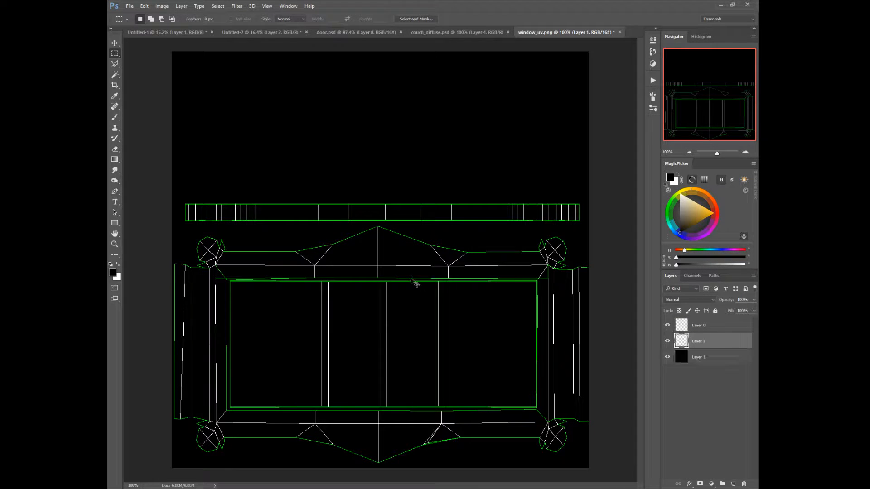
{"action": "key", "text": "ctrl+v"}
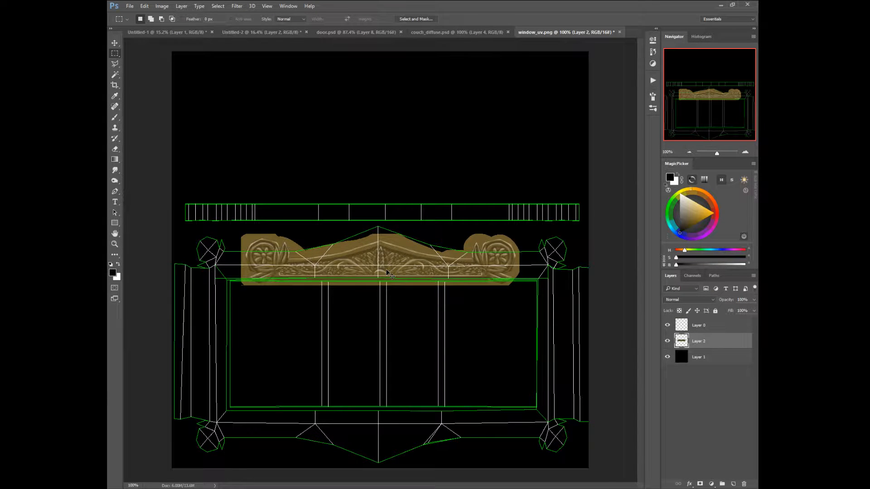
- Stretch the pasted carving to about 138% width and 129% height across the upper part of the window frame UVs
{"action": "key", "text": "ctrl+t"}
{"action": "left_click_drag", "start_coordinate": [520, 260], "coordinate": [572, 256]}
{"action": "left_click_drag", "start_coordinate": [240, 260], "coordinate": [188, 261]}
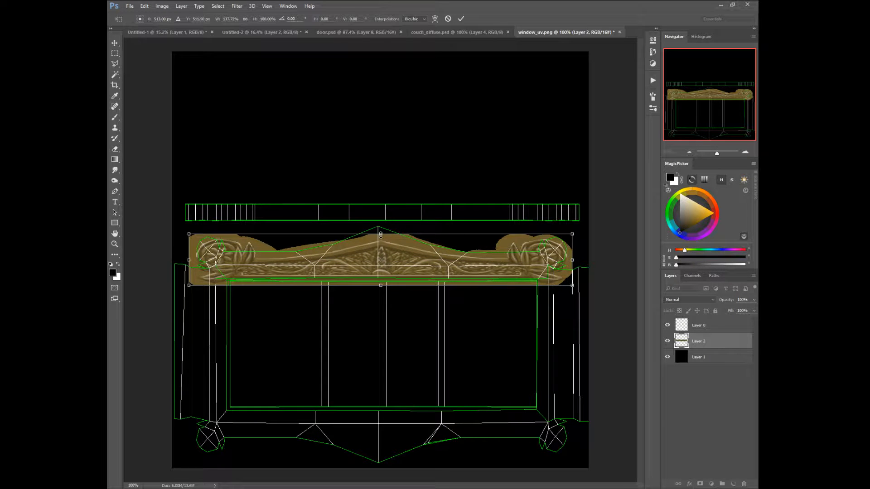
{"action": "left_click_drag", "start_coordinate": [381, 234], "coordinate": [381, 219]}
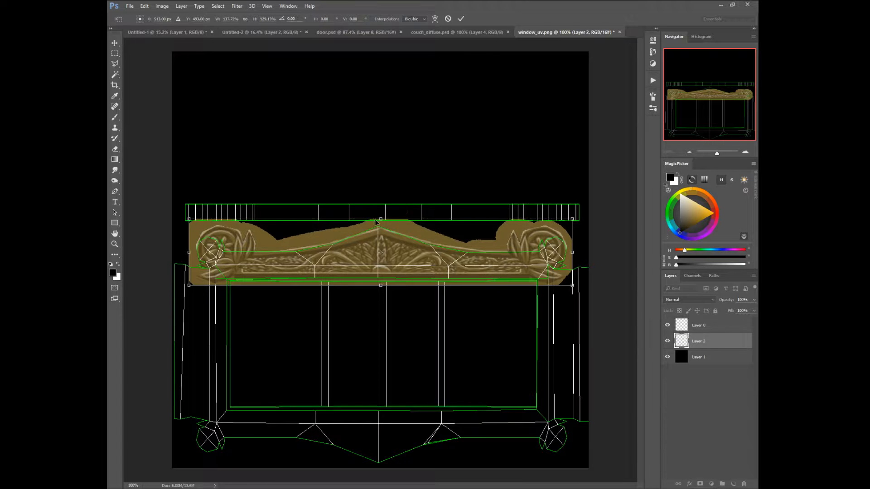
- Nudge the carving left to centre it on the UV peak, raise its lower edge, and extend its height to about 142%
{"action": "key", "text": "Left"}
{"action": "key", "text": "Left"}
{"action": "key", "text": "Left"}
{"action": "key", "text": "Left"}
{"action": "key", "text": "Left"}
{"action": "key", "text": "Left"}
{"action": "key", "text": "Left"}
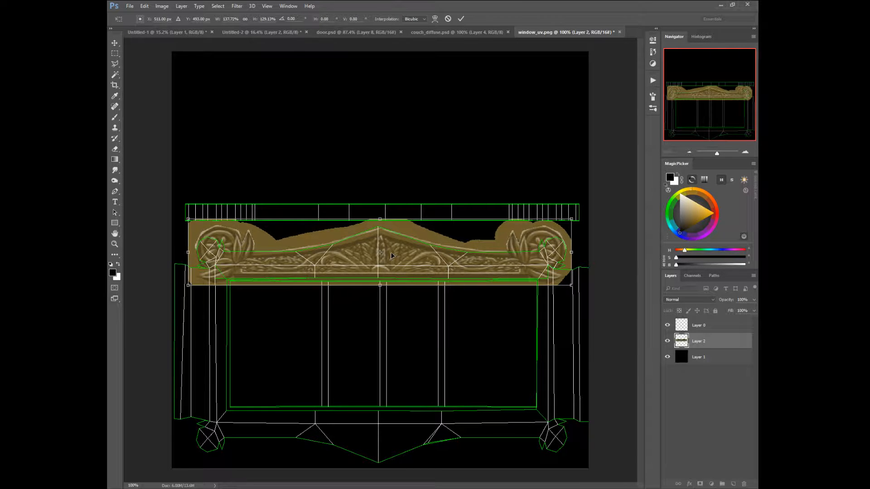
{"action": "key", "text": "Left"}
{"action": "key", "text": "Left"}
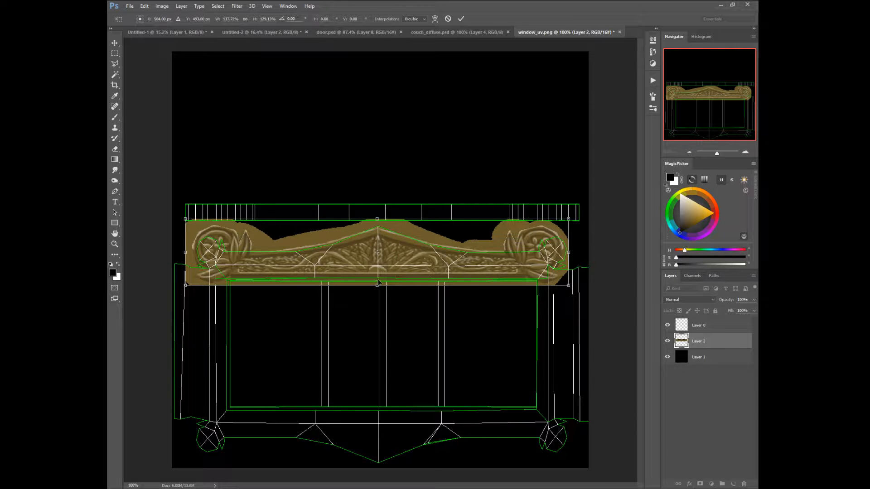
{"action": "left_click_drag", "start_coordinate": [377, 285], "coordinate": [378, 273]}
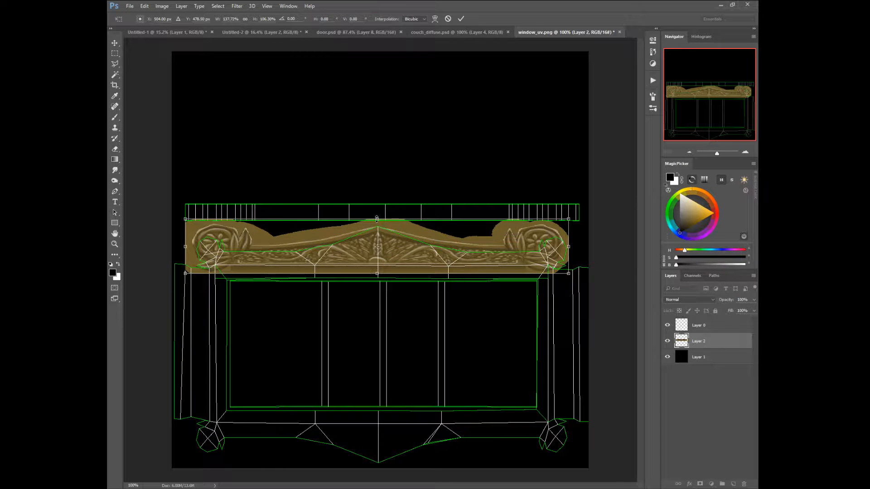
{"action": "left_click_drag", "start_coordinate": [376, 218], "coordinate": [377, 201]}
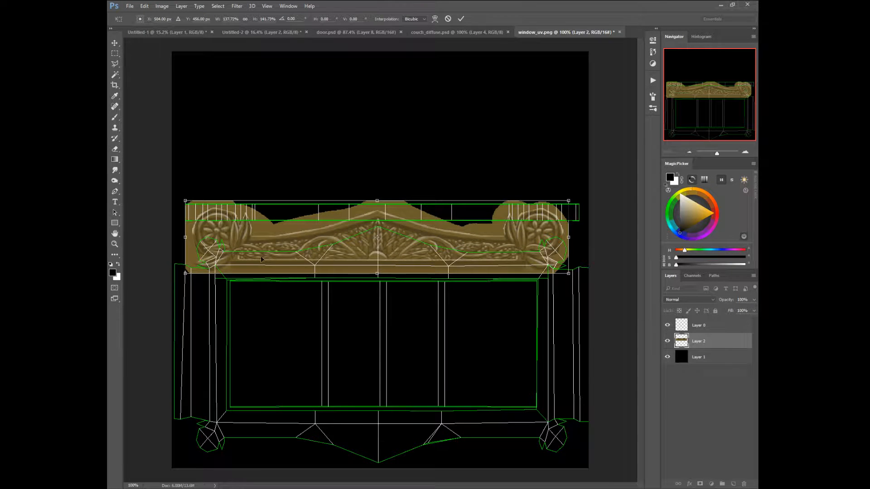
{"action": "key", "text": "Return"}
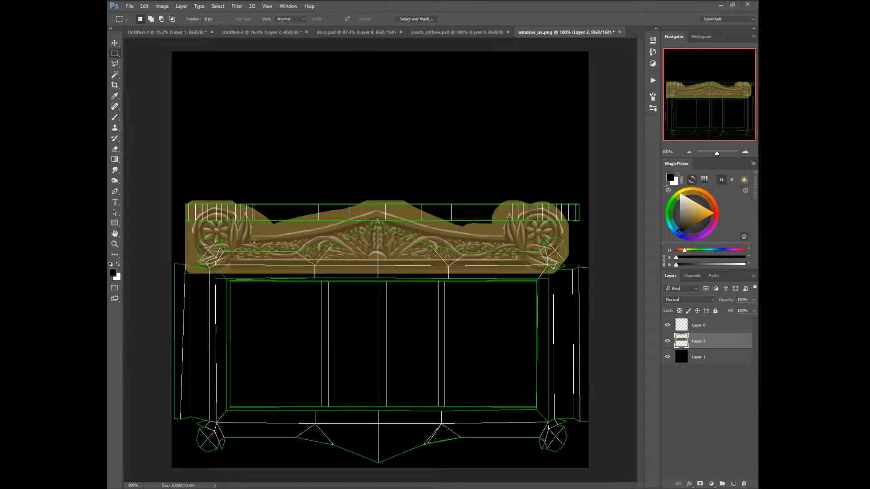
- Lasso the left rosette, shrink it to about 51% over the upper-left corner UV piece, and cut it to its own layer
{"action": "right_click", "coordinate": [115, 64]}
{"action": "left_click", "coordinate": [136, 67]}
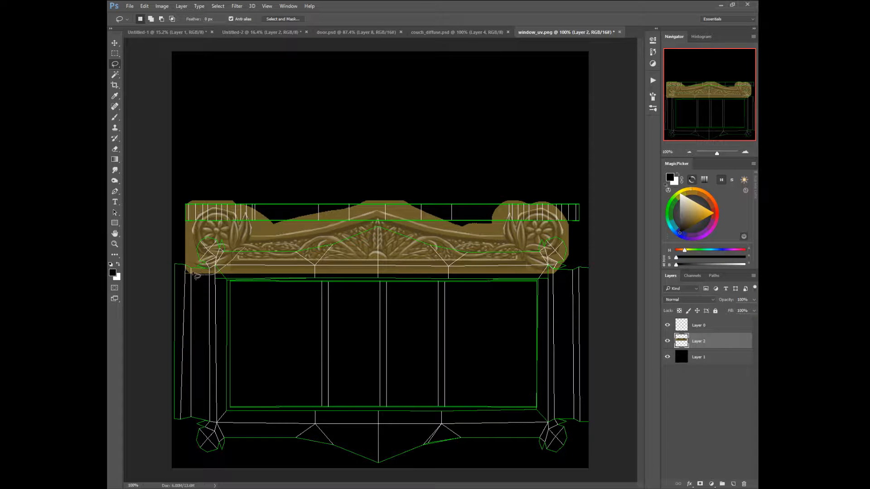
{"action": "mouse_move", "coordinate": [177, 225]}
{"action": "left_mouse_down"}
{"action": "mouse_move", "coordinate": [194, 204]}
{"action": "mouse_move", "coordinate": [214, 200]}
{"action": "left_mouse_up"}
{"action": "key", "text": "ctrl+t"}
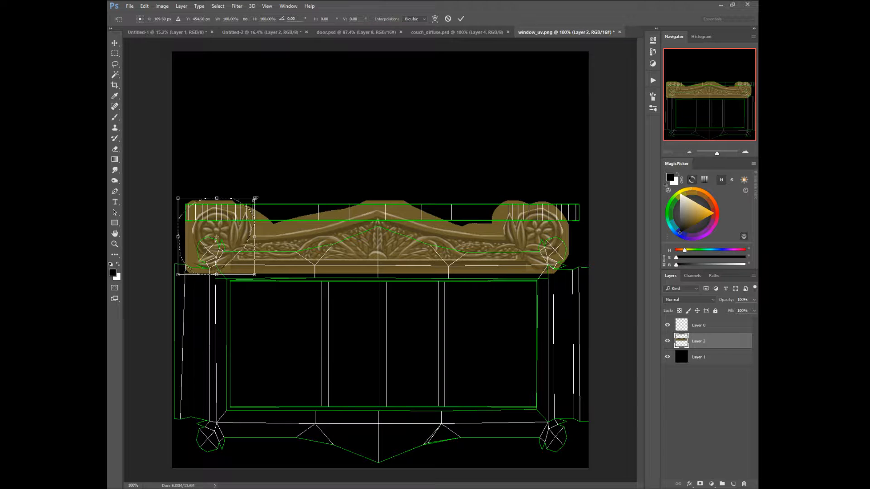
{"action": "left_click_drag", "start_coordinate": [255, 198], "coordinate": [228, 233]}
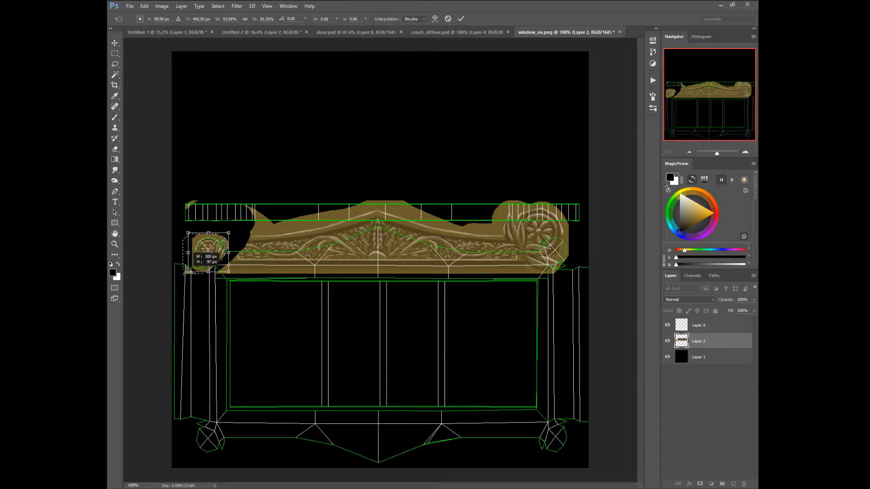
{"action": "left_click_drag", "start_coordinate": [187, 270], "coordinate": [189, 271]}
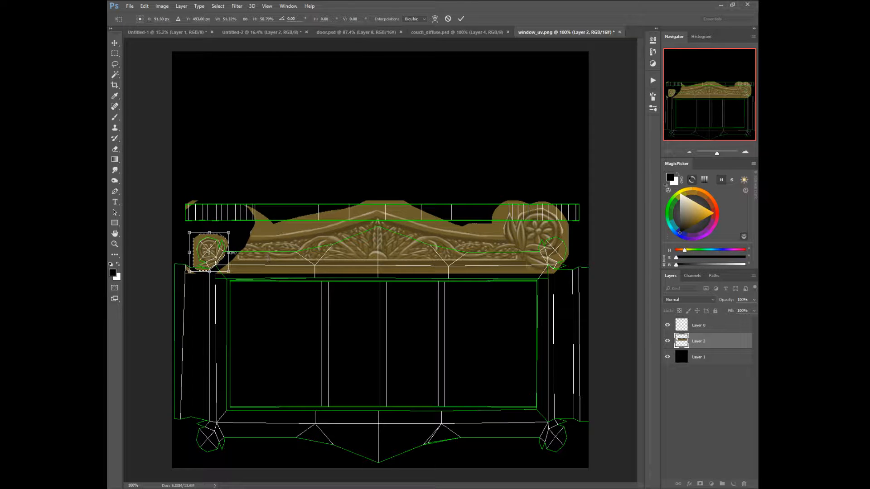
{"action": "key", "text": "Return"}
{"action": "right_click", "coordinate": [218, 253]}
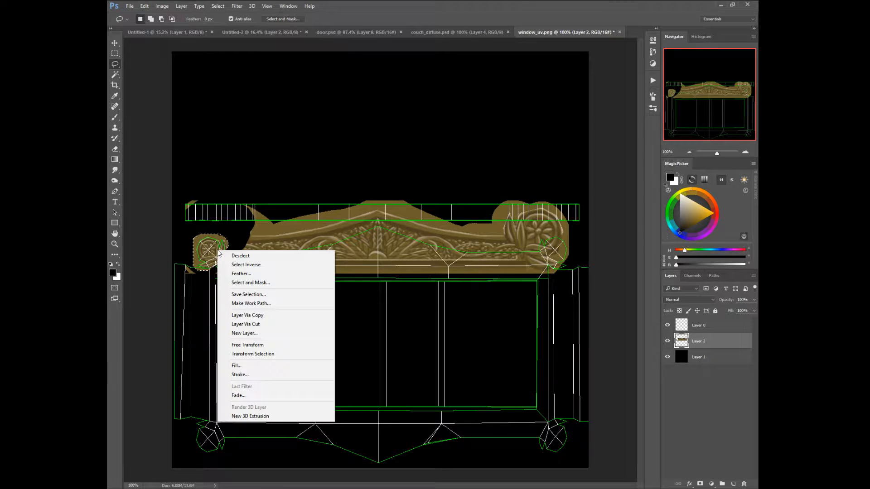
{"action": "left_click", "coordinate": [247, 324]}
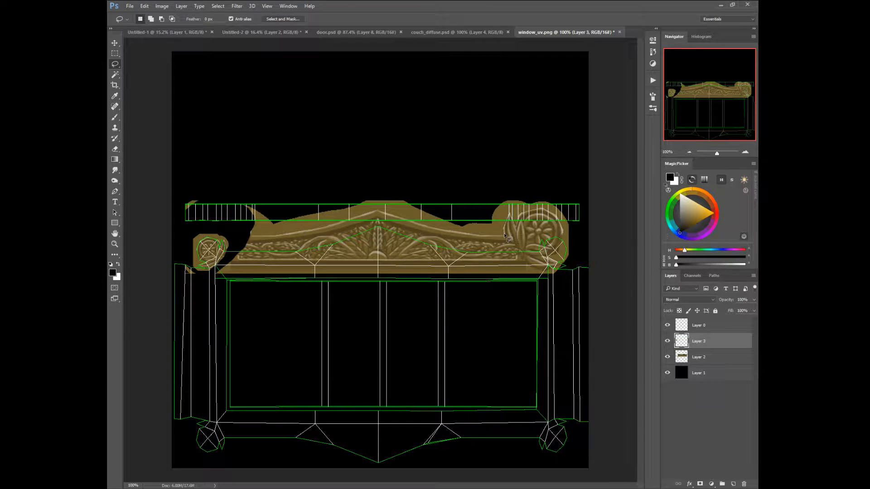
- Lasso the rosette at the carving's right end and cut it from Layer 2 to its own layer
{"action": "mouse_move", "coordinate": [517, 249]}
{"action": "left_mouse_down"}
{"action": "mouse_move", "coordinate": [545, 277]}
{"action": "mouse_move", "coordinate": [574, 258]}
{"action": "mouse_move", "coordinate": [575, 194]}
{"action": "mouse_move", "coordinate": [516, 191]}
{"action": "mouse_move", "coordinate": [495, 226]}
{"action": "left_mouse_up"}
{"action": "right_click", "coordinate": [531, 229]}
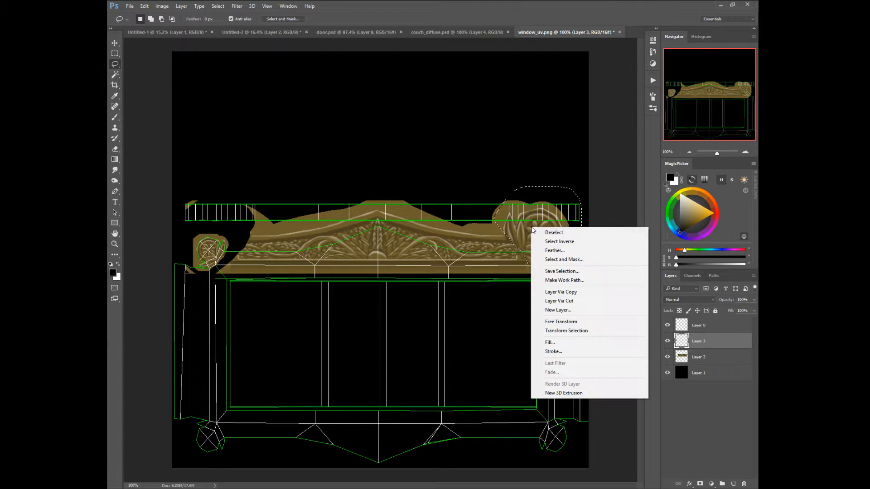
{"action": "left_click", "coordinate": [549, 300]}
{"action": "left_click", "coordinate": [427, 185]}
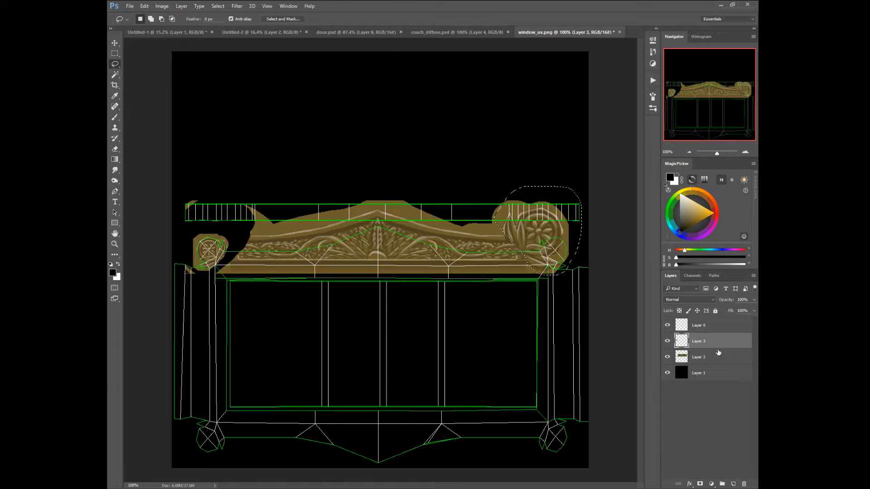
{"action": "left_click", "coordinate": [702, 356]}
{"action": "right_click", "coordinate": [549, 252]}
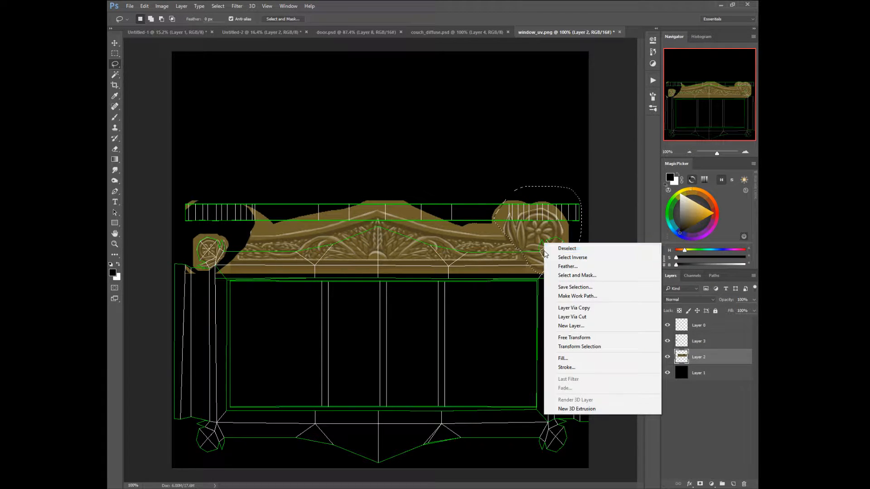
{"action": "left_click", "coordinate": [561, 316]}
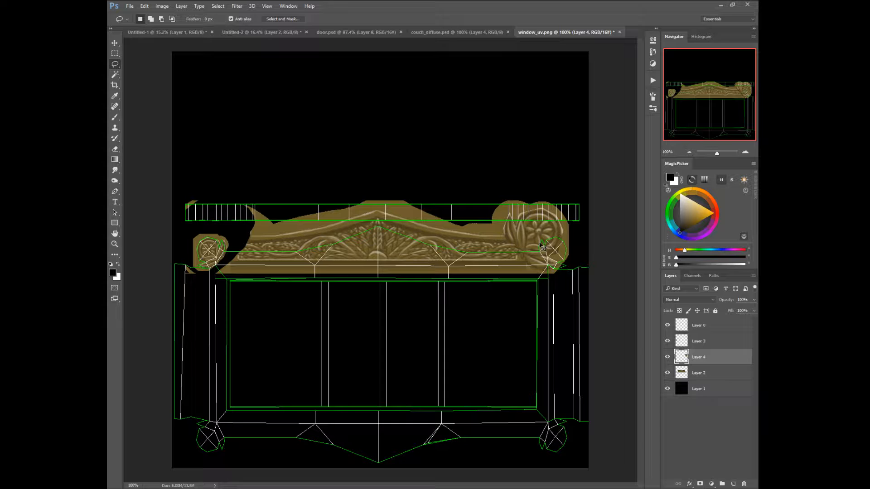
- Scale the right rosette to about 46% width and 51% height over the upper-right corner UV piece
{"action": "key", "text": "ctrl+t"}
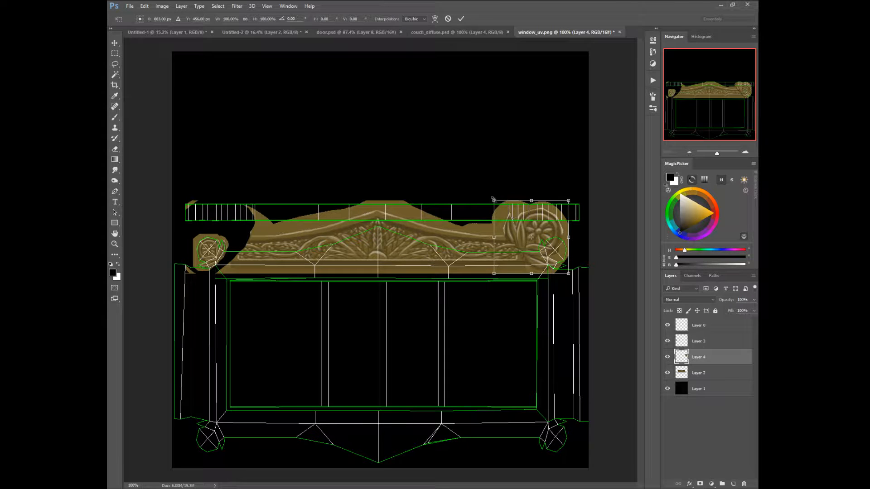
{"action": "left_click_drag", "start_coordinate": [493, 200], "coordinate": [533, 229]}
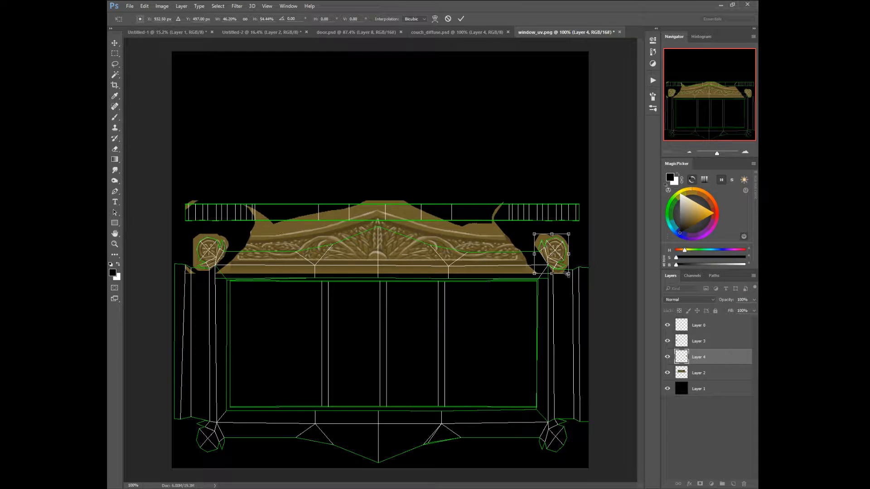
{"action": "left_click_drag", "start_coordinate": [568, 274], "coordinate": [569, 271]}
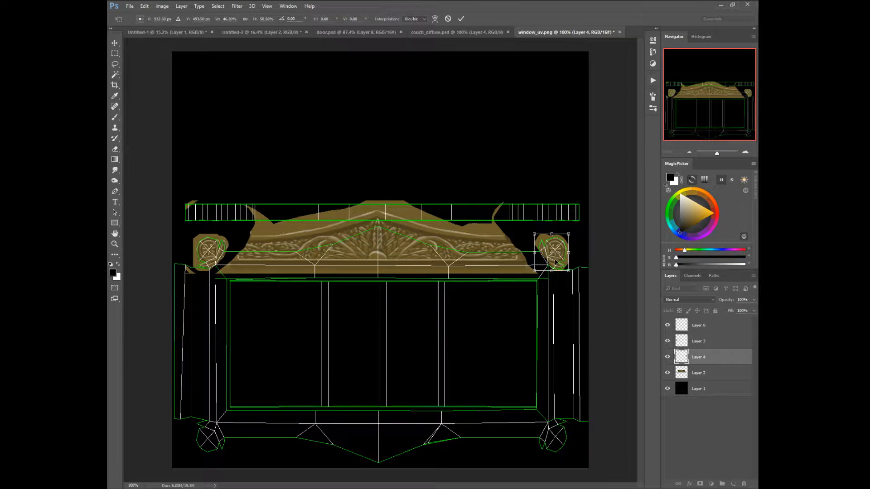
{"action": "key", "text": "Return"}
- Scale the remaining carving on Layer 2 to about 120% width and 54% height, centred between the two rosettes
{"action": "key", "text": "l"}
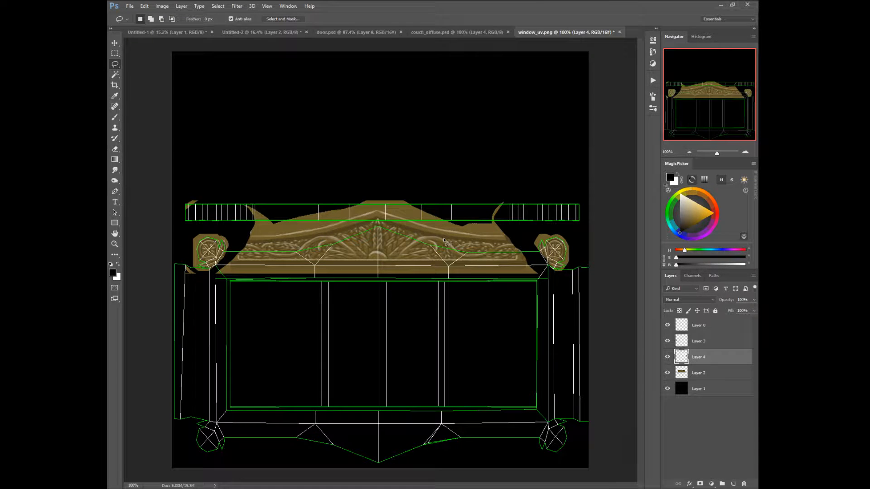
{"action": "key", "text": "alt+bracketleft"}
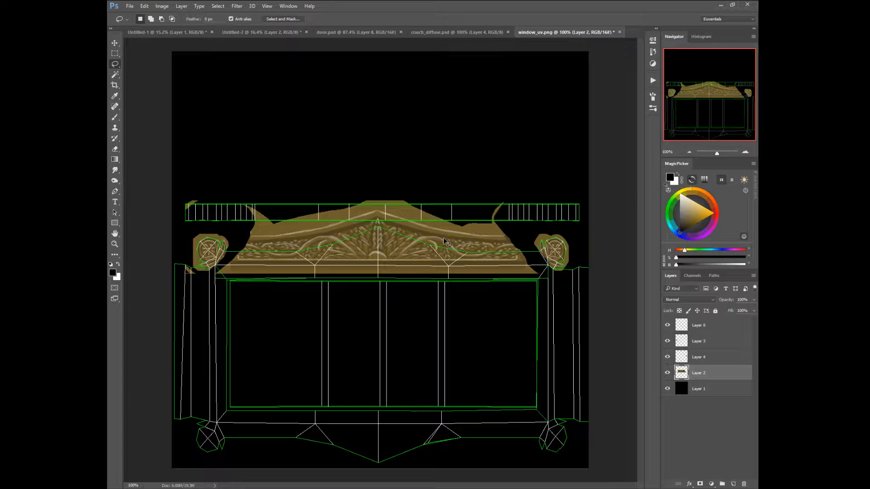
{"action": "key", "text": "ctrl+t"}
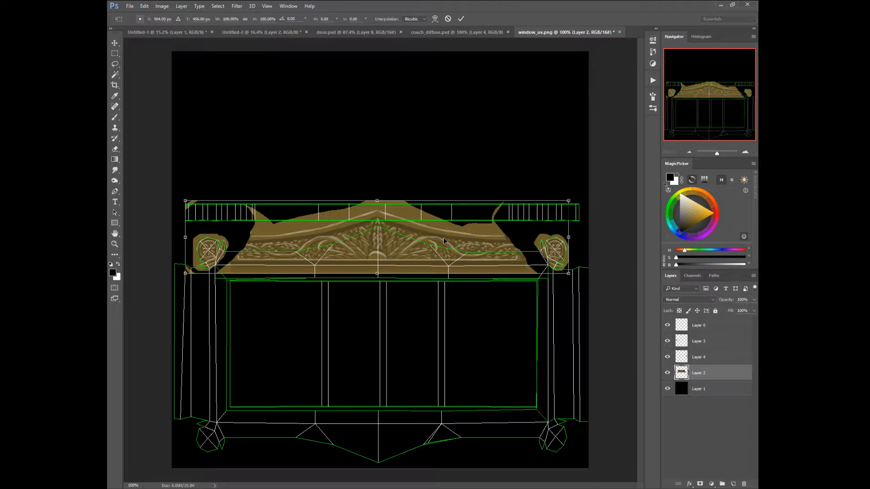
{"action": "left_click_drag", "start_coordinate": [569, 199], "coordinate": [607, 232]}
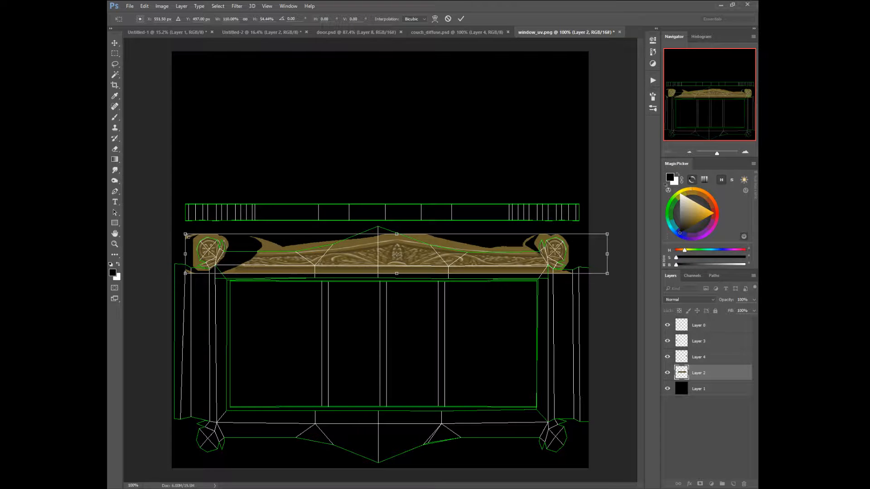
{"action": "left_click_drag", "start_coordinate": [185, 235], "coordinate": [149, 233]}
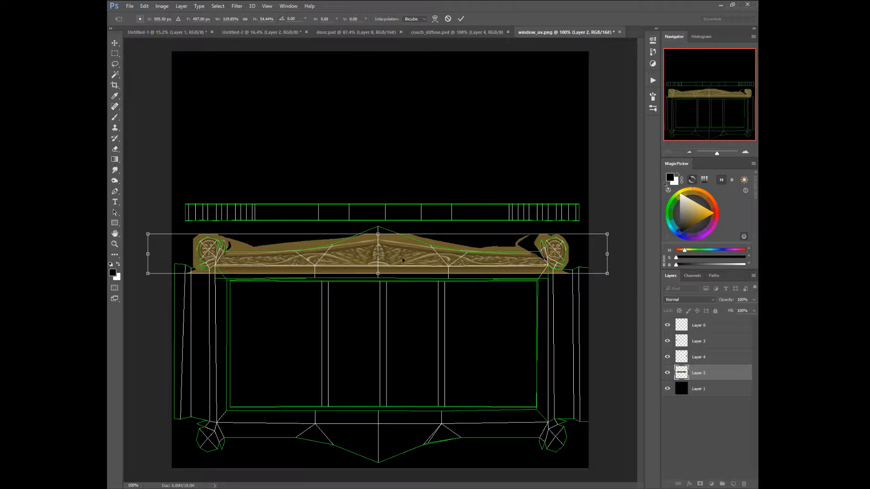
{"action": "key", "text": "Return"}
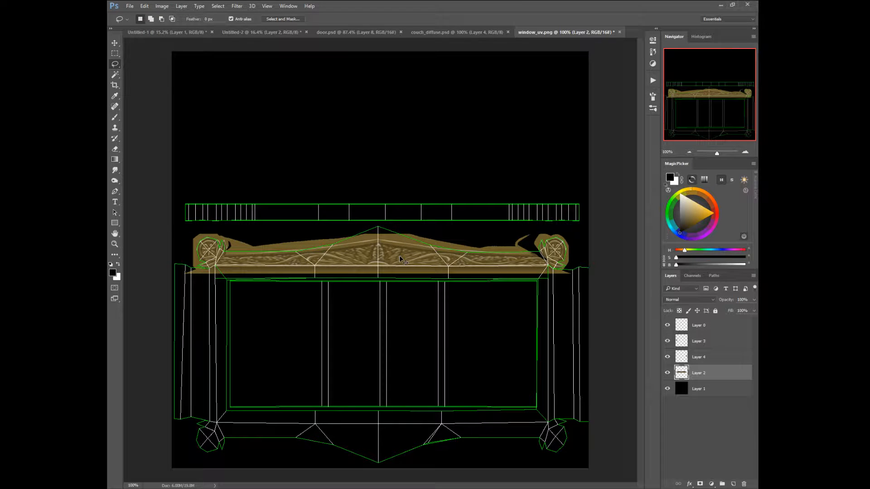
- Warp the carving on Layer 2 upward at its centre and right end so its moulding follows the frame's pointed upper outline
{"action": "key", "text": "ctrl+t"}
{"action": "right_click", "coordinate": [375, 249]}
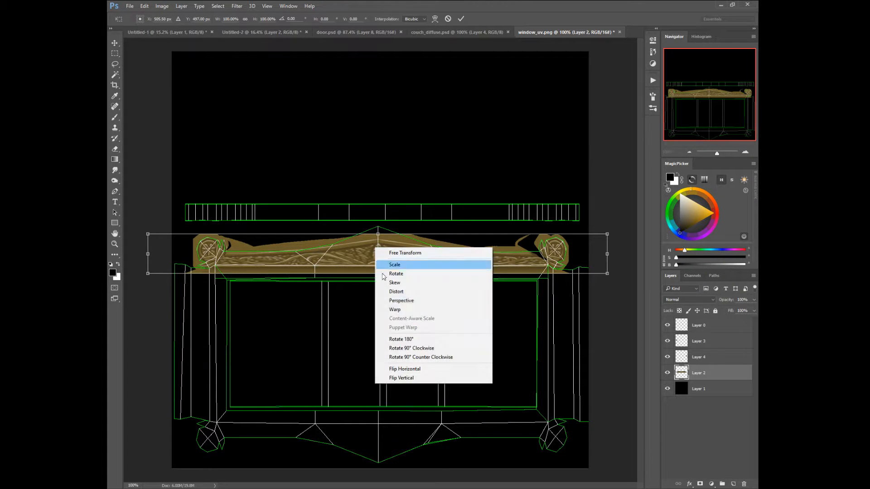
{"action": "left_click", "coordinate": [389, 310]}
{"action": "left_click_drag", "start_coordinate": [378, 240], "coordinate": [376, 227]}
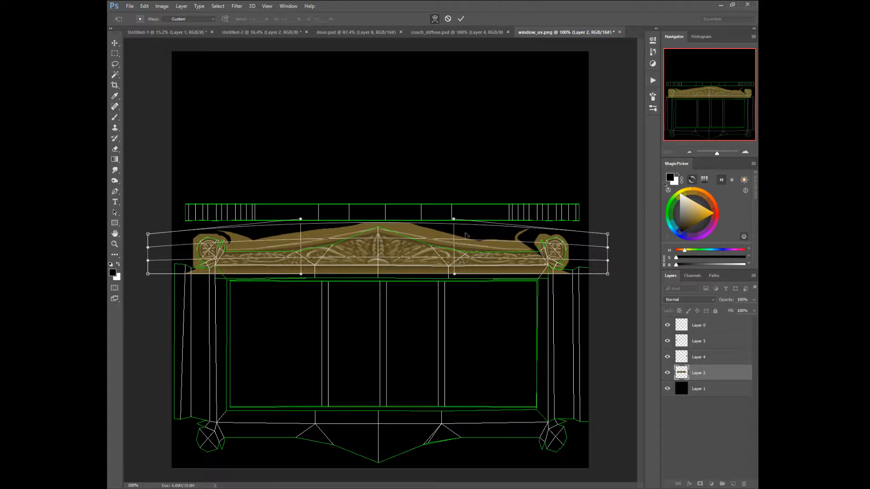
{"action": "left_click_drag", "start_coordinate": [466, 235], "coordinate": [466, 246]}
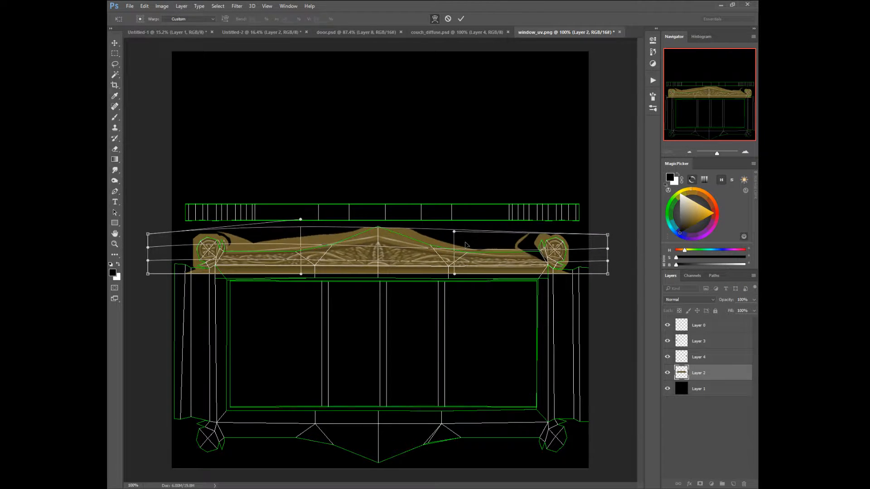
{"action": "left_click_drag", "start_coordinate": [610, 237], "coordinate": [653, 204]}
{"action": "left_click_drag", "start_coordinate": [380, 235], "coordinate": [379, 229]}
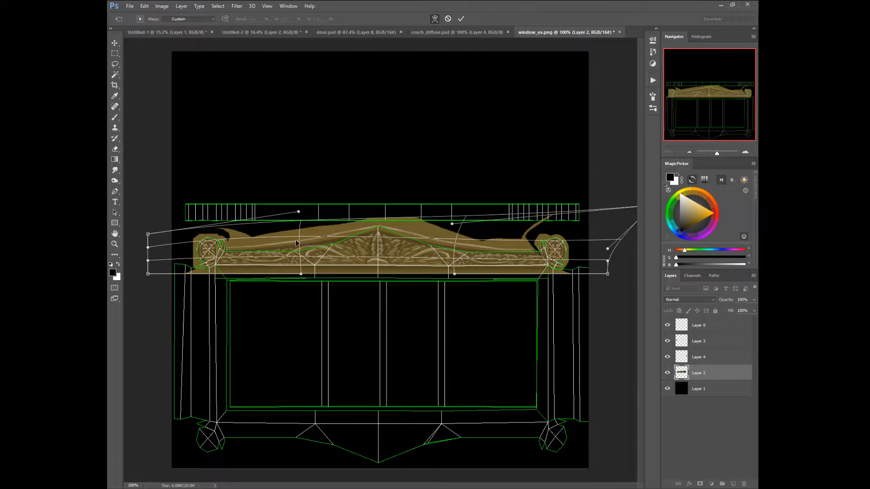
{"action": "left_click_drag", "start_coordinate": [299, 238], "coordinate": [306, 246]}
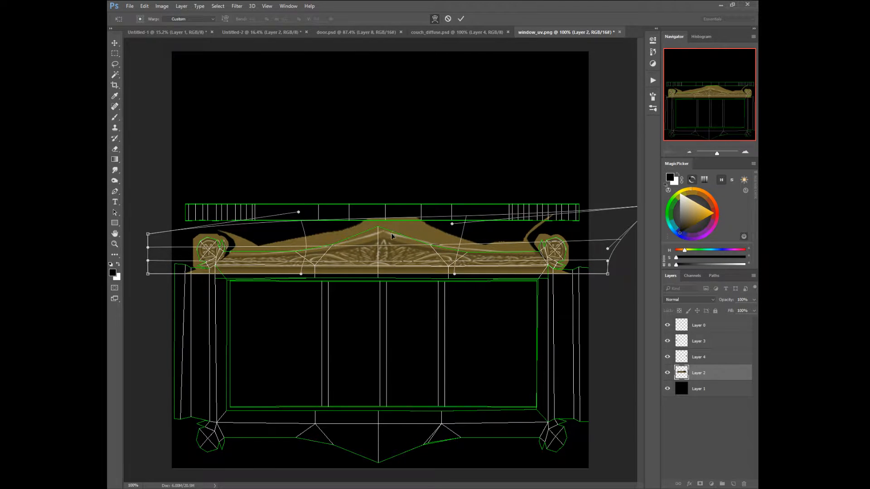
{"action": "left_click_drag", "start_coordinate": [391, 232], "coordinate": [387, 230]}
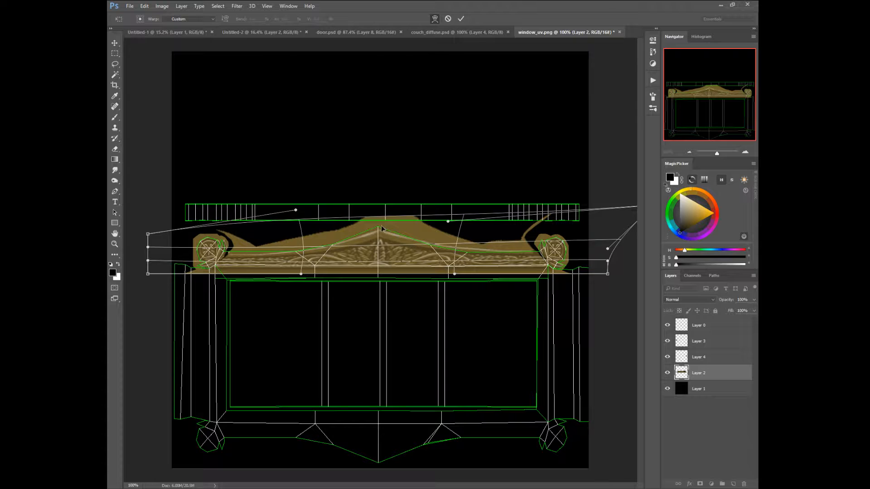
{"action": "left_click_drag", "start_coordinate": [381, 228], "coordinate": [378, 226]}
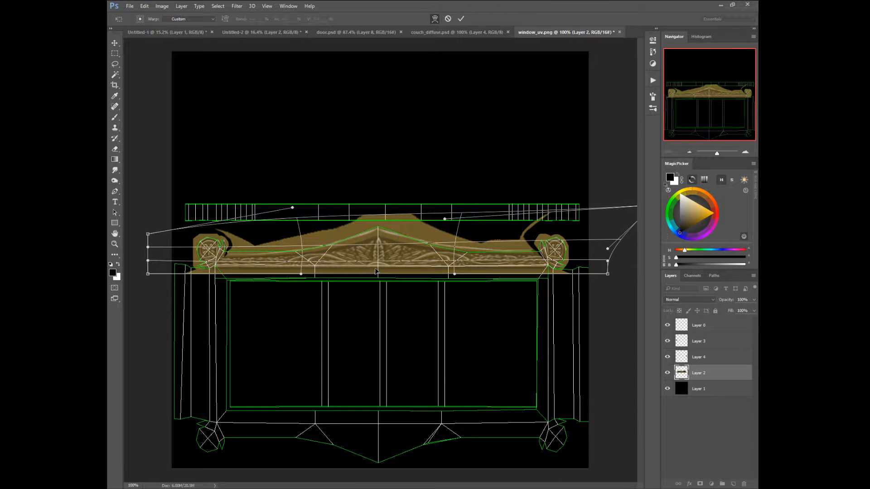
{"action": "key", "text": "Return"}
- Squash the carving slightly from its lower edge with Free Transform to fit the frame's upper band
{"action": "key", "text": "ctrl+t"}
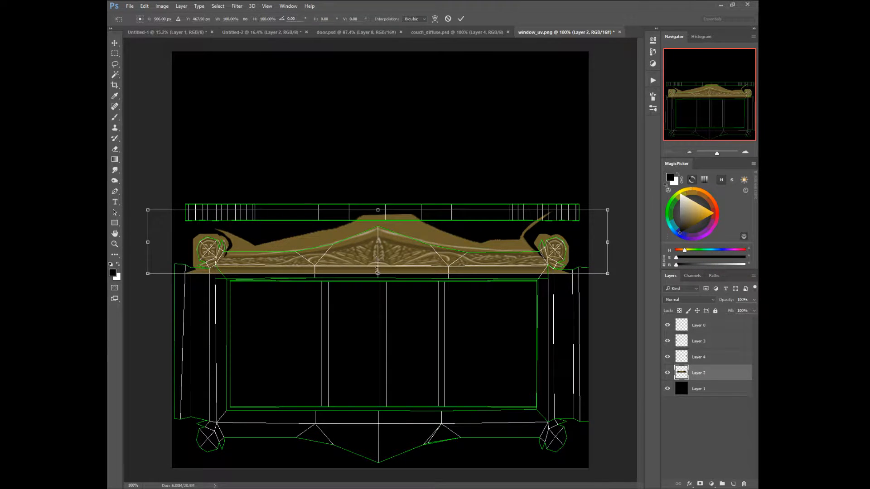
{"action": "left_click_drag", "start_coordinate": [377, 274], "coordinate": [376, 270]}
{"action": "key", "text": "Return"}
- Erase the carving's right half on Layer 2 with an enlarged eraser, starting from the frame's vertical centre line
{"action": "key", "text": "l"}
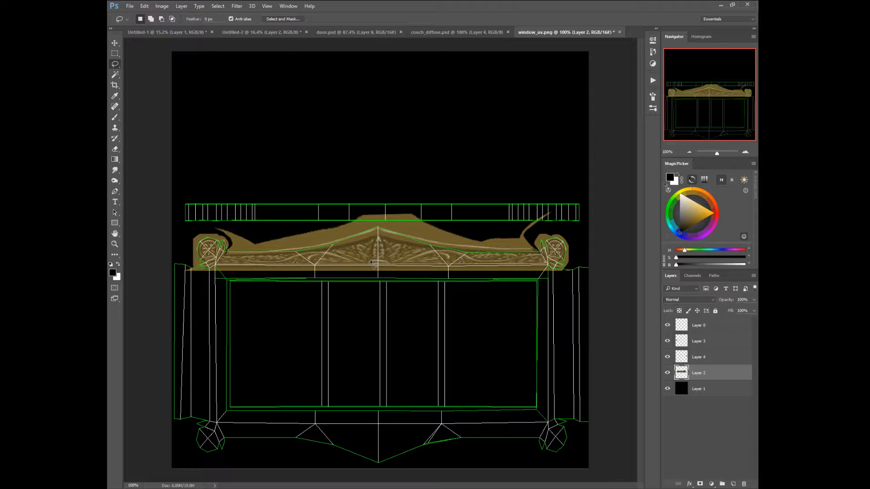
{"action": "right_click", "coordinate": [380, 296]}
{"action": "left_click", "coordinate": [381, 259]}
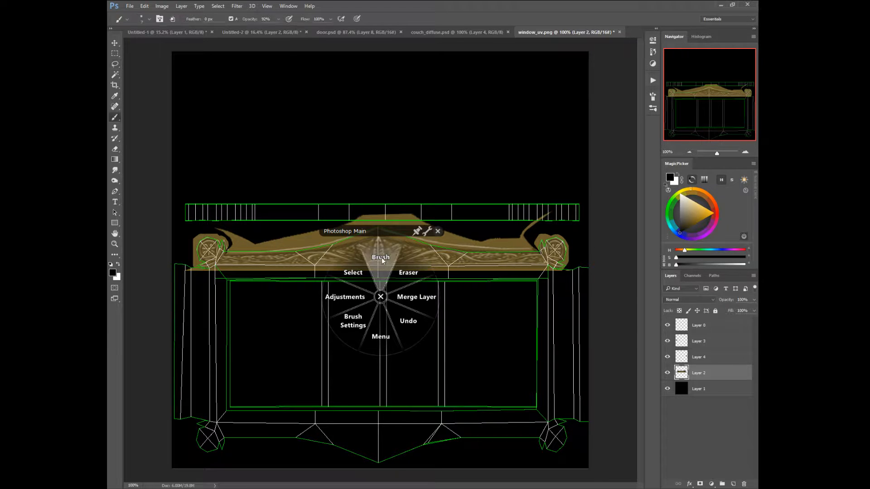
{"action": "right_click", "coordinate": [392, 241]}
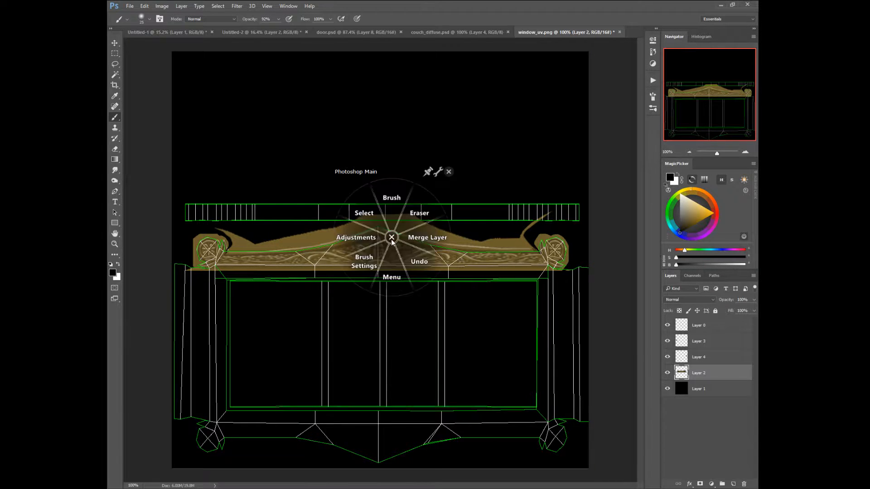
{"action": "left_click", "coordinate": [407, 224]}
{"action": "key", "text": "bracketright"}
{"action": "key", "text": "bracketright"}
{"action": "key", "text": "bracketright"}
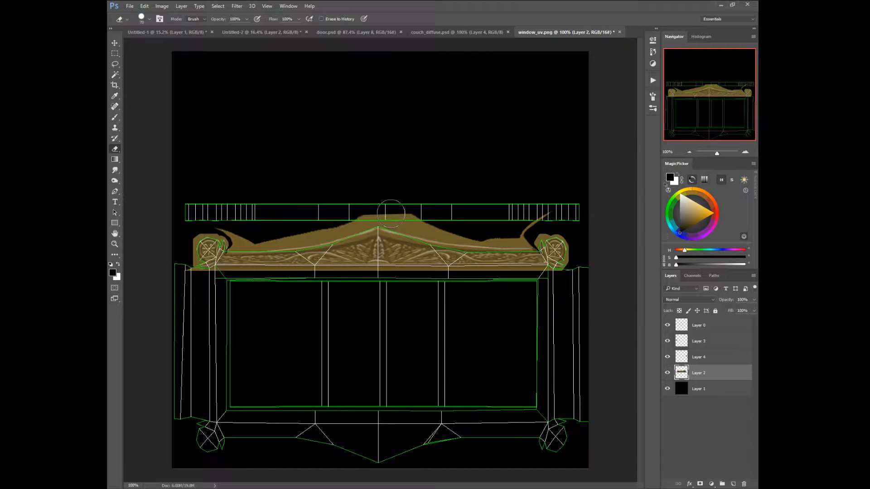
{"action": "left_click_drag", "start_coordinate": [389, 212], "coordinate": [396, 287]}
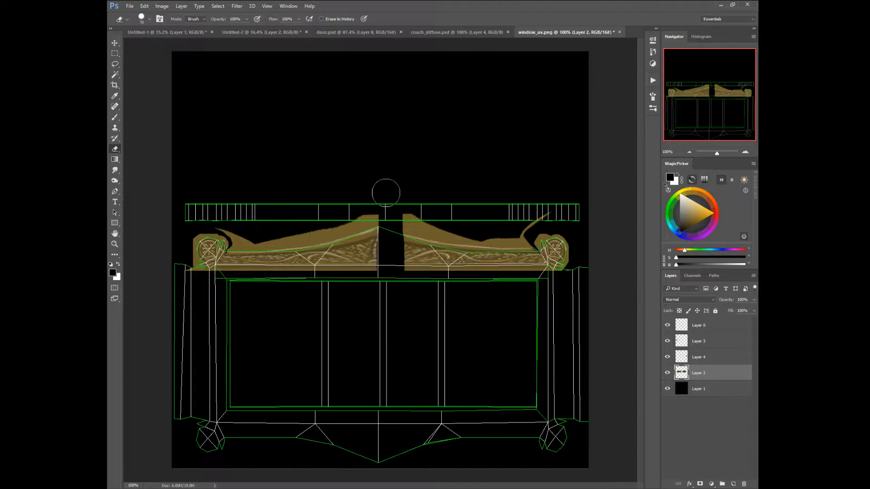
{"action": "mouse_move", "coordinate": [399, 213]}
{"action": "left_mouse_down"}
{"action": "mouse_move", "coordinate": [411, 276]}
{"action": "mouse_move", "coordinate": [427, 230]}
{"action": "mouse_move", "coordinate": [448, 219]}
{"action": "mouse_move", "coordinate": [498, 224]}
{"action": "mouse_move", "coordinate": [512, 234]}
{"action": "mouse_move", "coordinate": [548, 210]}
{"action": "mouse_move", "coordinate": [529, 255]}
{"action": "mouse_move", "coordinate": [540, 272]}
{"action": "left_mouse_up"}
- Brush a sampled light tan highlight along the left half's curved moulding and blend it near the rosette with the base brown
{"action": "right_click", "coordinate": [326, 323]}
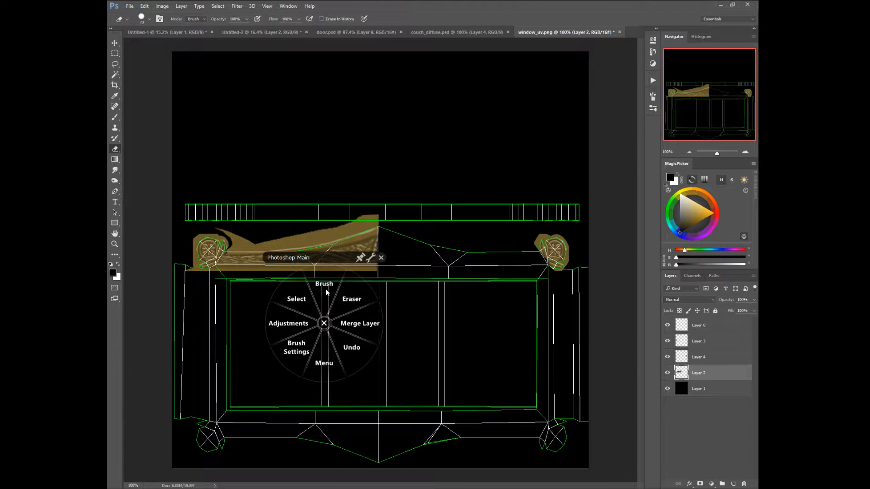
{"action": "left_click", "coordinate": [326, 289]}
{"action": "scroll", "coordinate": [312, 271], "scroll_direction": "up", "scroll_amount": 3}
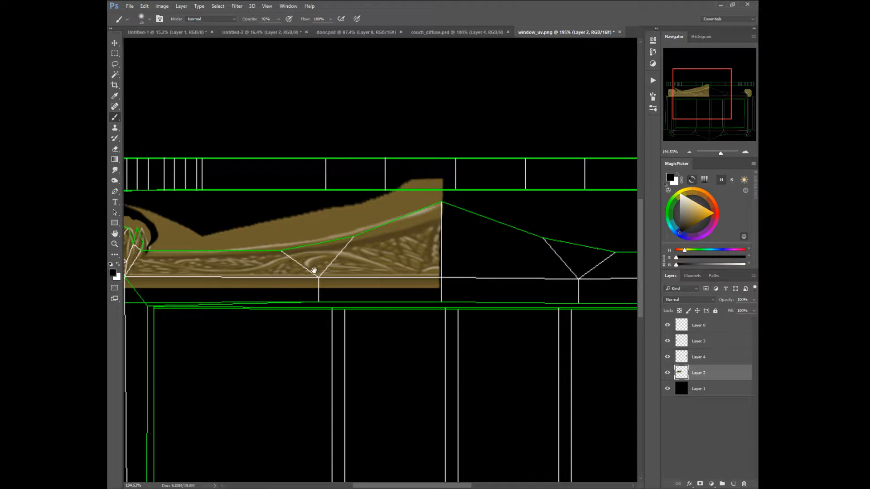
{"action": "left_click_drag", "start_coordinate": [322, 280], "coordinate": [431, 311]}
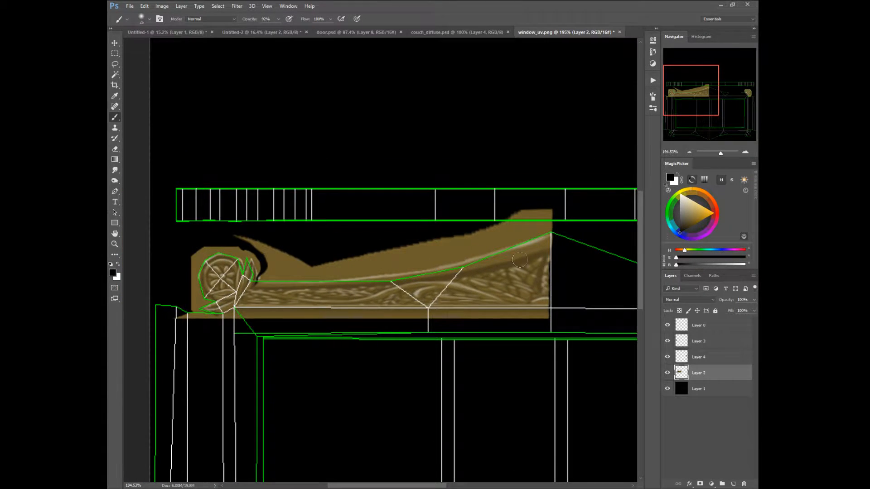
{"action": "left_click", "coordinate": [525, 252], "text": "alt"}
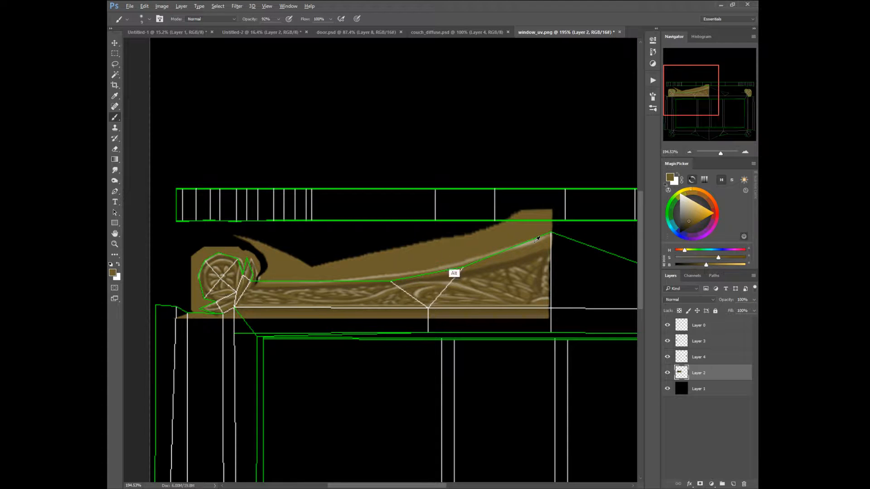
{"action": "left_click", "coordinate": [466, 253], "text": "alt"}
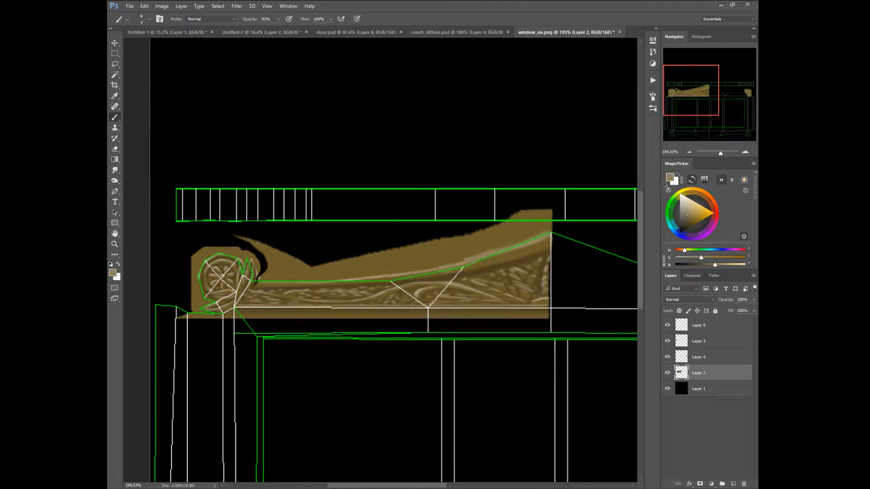
{"action": "mouse_move", "coordinate": [474, 260]}
{"action": "left_mouse_down"}
{"action": "mouse_move", "coordinate": [382, 280]}
{"action": "mouse_move", "coordinate": [261, 282]}
{"action": "left_mouse_up"}
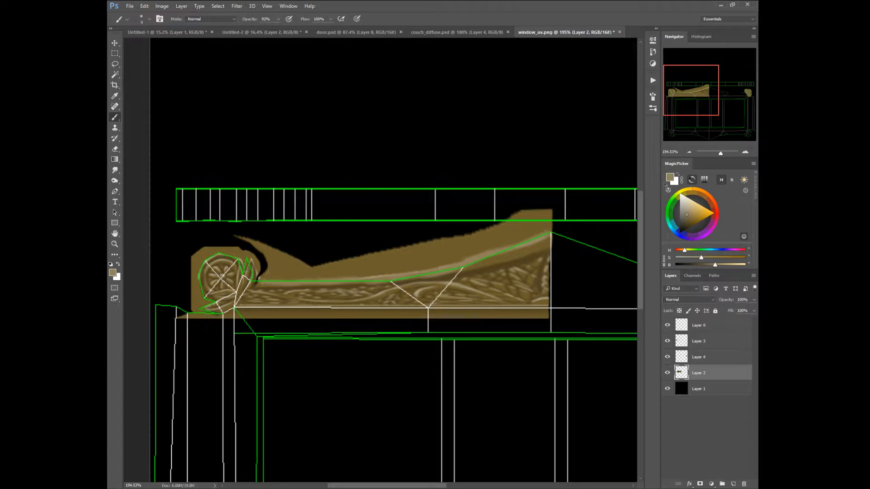
{"action": "left_click", "coordinate": [269, 273], "text": "alt"}
{"action": "mouse_move", "coordinate": [259, 284]}
{"action": "left_mouse_down"}
{"action": "mouse_move", "coordinate": [302, 276]}
{"action": "mouse_move", "coordinate": [280, 285]}
{"action": "mouse_move", "coordinate": [319, 284]}
{"action": "left_mouse_up"}
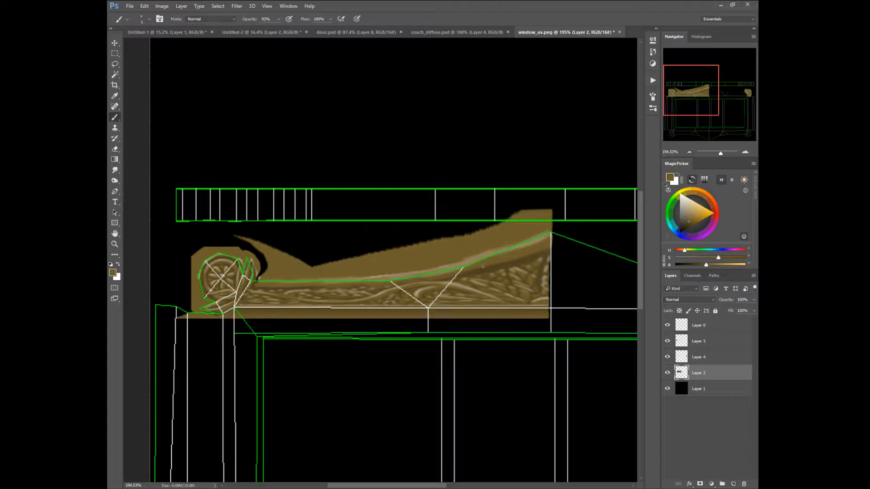
- Sample the dark brown under the moulding and paint a thin shadow line beneath it along the left half
{"action": "left_click", "coordinate": [525, 253], "text": "alt"}
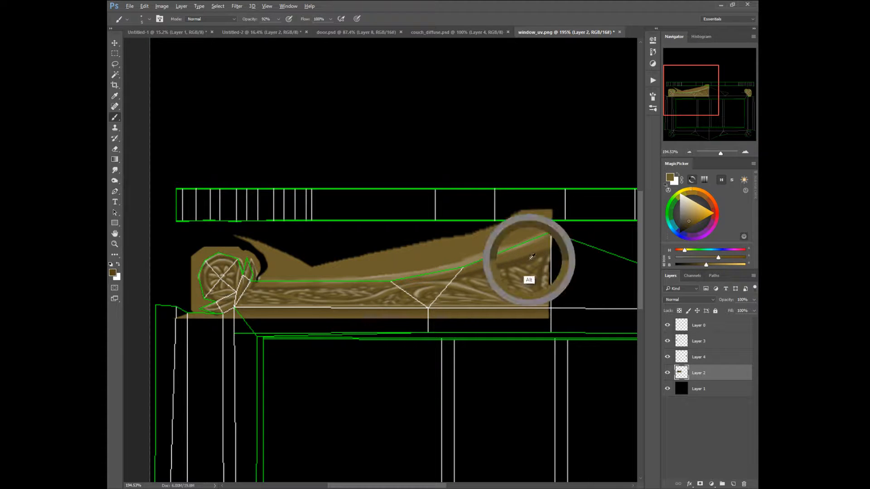
{"action": "right_click", "coordinate": [545, 249]}
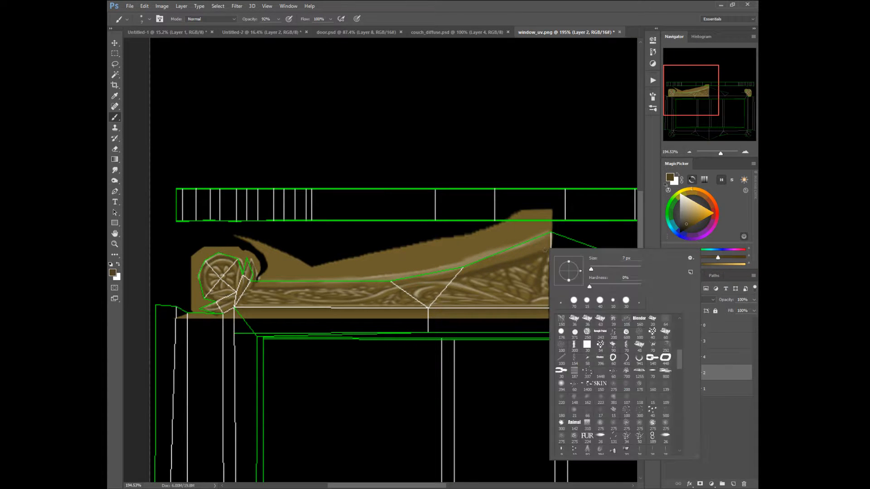
{"action": "key", "text": "Return"}
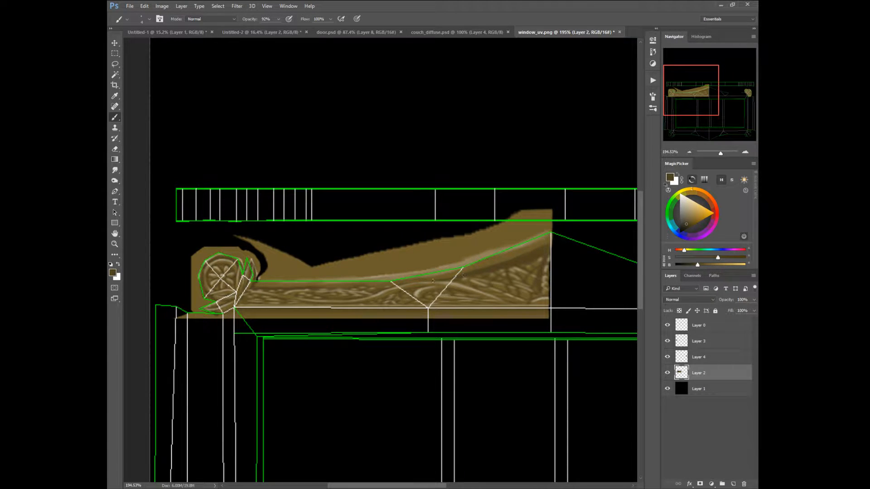
{"action": "left_click_drag", "start_coordinate": [440, 277], "coordinate": [388, 287]}
{"action": "left_click_drag", "start_coordinate": [305, 287], "coordinate": [395, 288]}
- Sample the base brown and paint along the upper side of the moulding highlight to smooth its edge
{"action": "left_click", "coordinate": [292, 266], "text": "alt"}
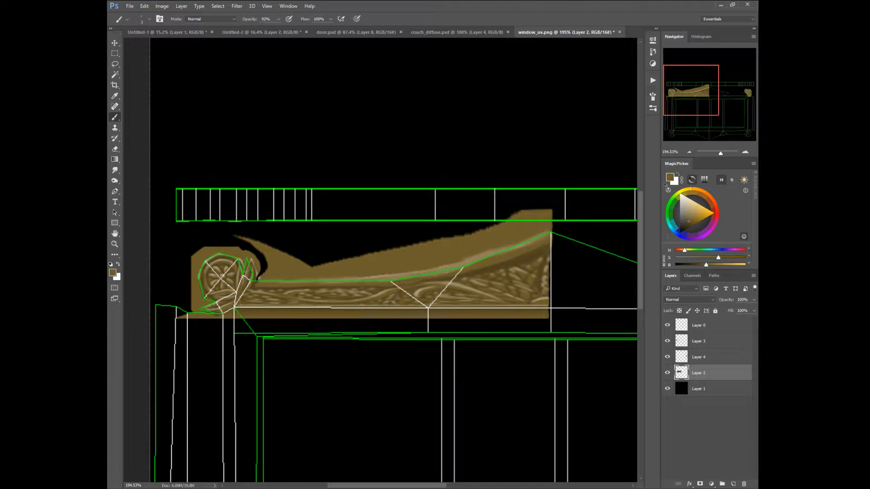
{"action": "right_click", "coordinate": [404, 281]}
{"action": "key", "text": "Escape"}
{"action": "left_click_drag", "start_coordinate": [493, 249], "coordinate": [368, 275]}
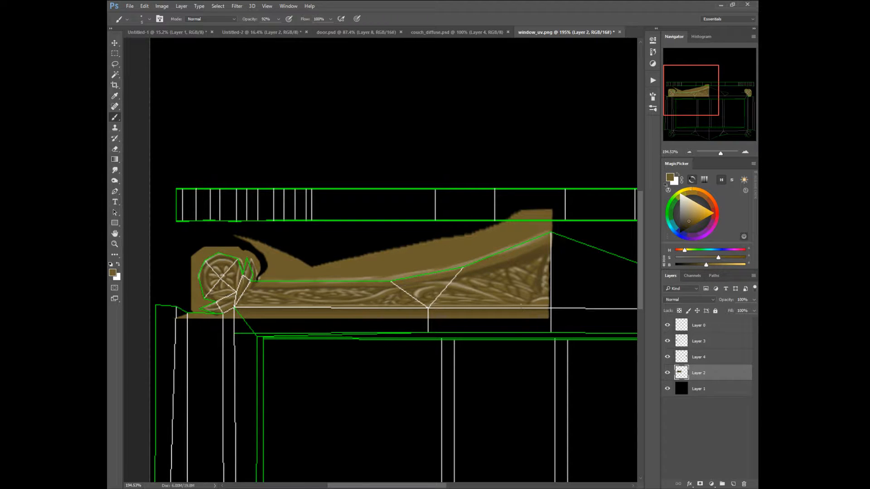
- Duplicate Layer 2 and flip the copy horizontally to form the carving's right half
{"action": "left_click_drag", "start_coordinate": [682, 375], "coordinate": [734, 483]}
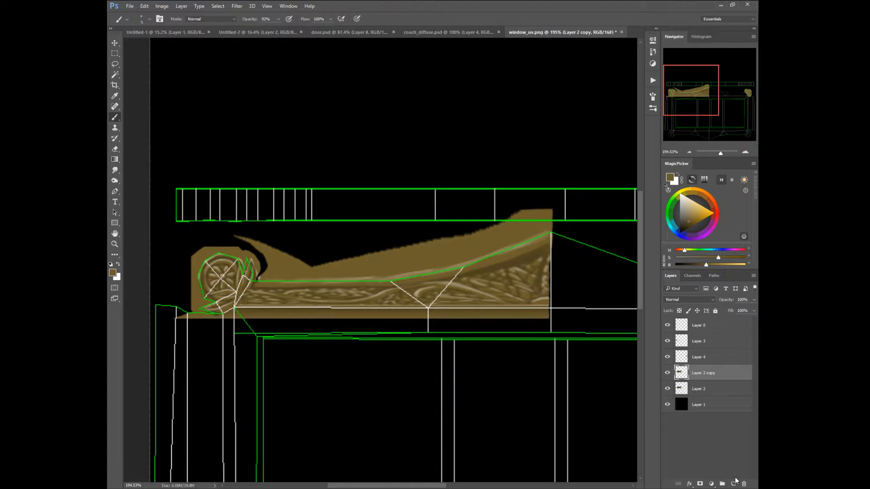
{"action": "right_click", "coordinate": [475, 318]}
{"action": "left_click", "coordinate": [449, 285]}
{"action": "left_click", "coordinate": [453, 262]}
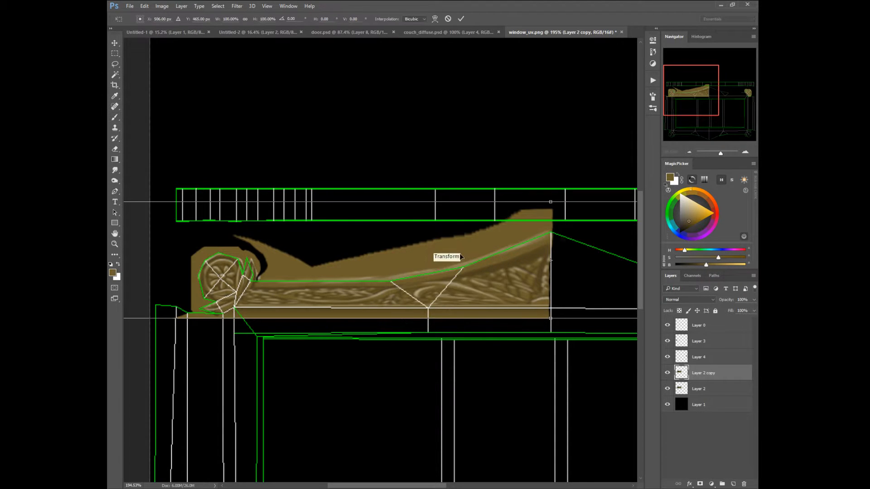
{"action": "right_click", "coordinate": [414, 270]}
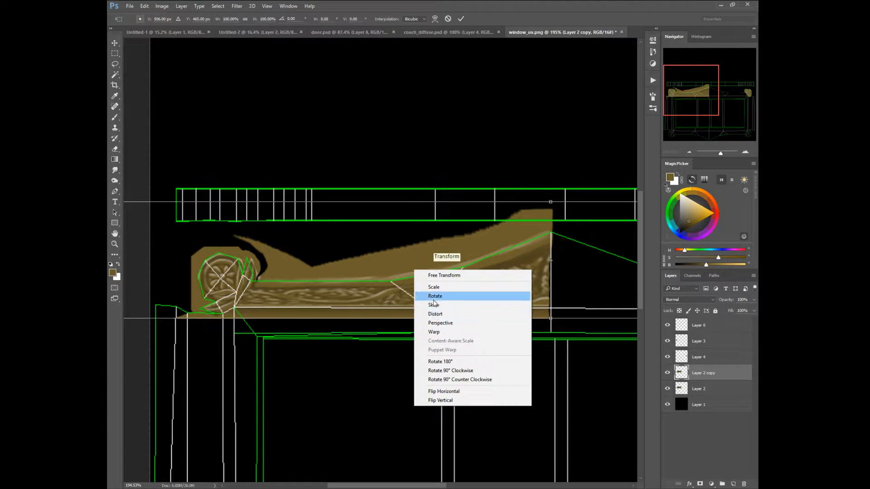
{"action": "left_click", "coordinate": [439, 391]}
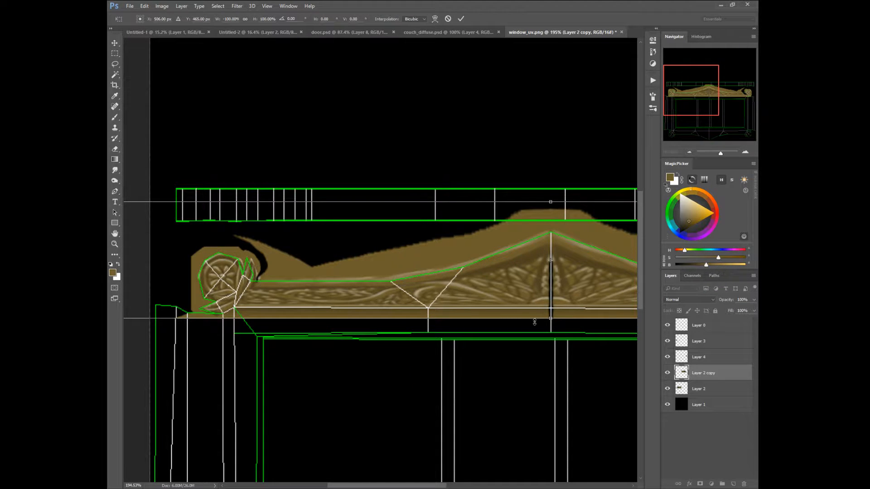
- Nudge the mirrored half 5 px left to close the centre gap and merge it into Layer 2
{"action": "key", "text": "Left"}
{"action": "key", "text": "Left"}
{"action": "key", "text": "Left"}
{"action": "key", "text": "Left"}
{"action": "key", "text": "Left"}
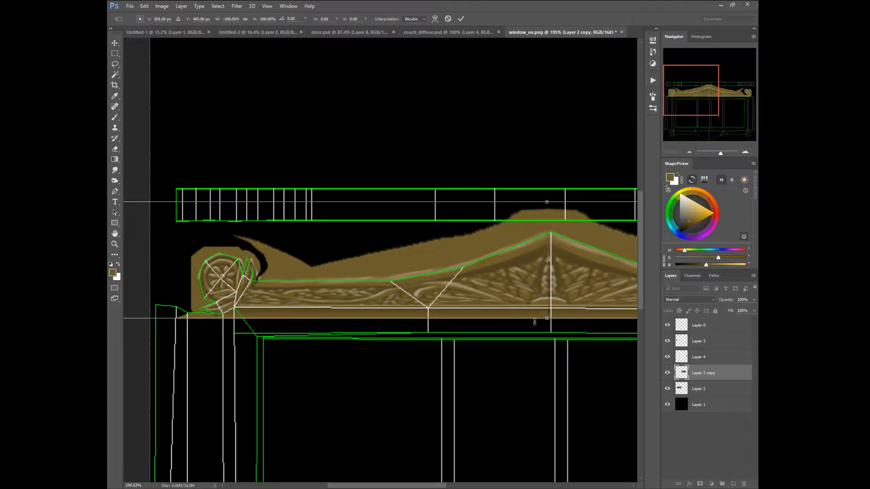
{"action": "key", "text": "Return"}
{"action": "right_click", "coordinate": [462, 283]}
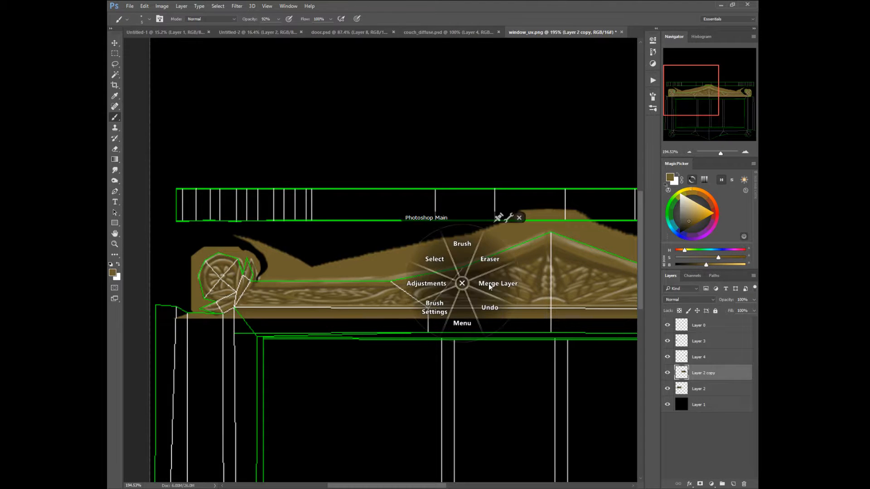
{"action": "left_click", "coordinate": [489, 284]}
- Nudge the merged carving slightly right onto the frame's centre line and return to the Brush tool
{"action": "right_click", "coordinate": [486, 289]}
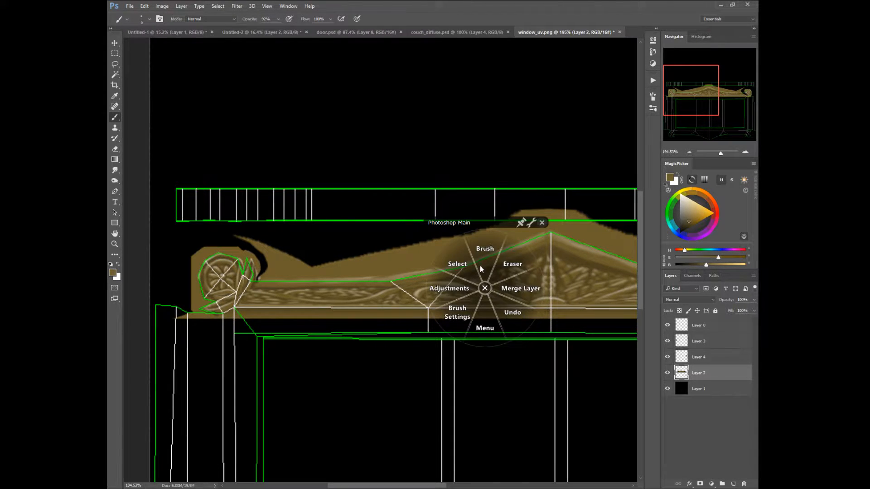
{"action": "left_click", "coordinate": [492, 260]}
{"action": "right_click", "coordinate": [491, 290]}
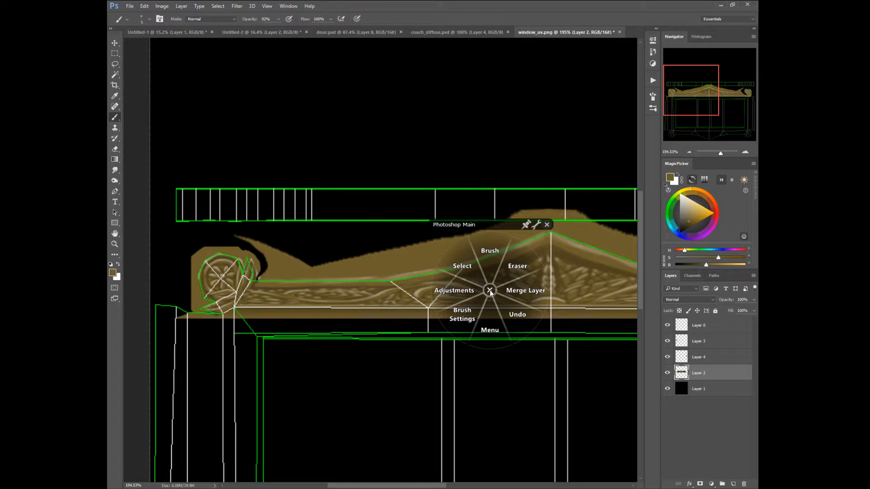
{"action": "left_click", "coordinate": [489, 289]}
{"action": "key", "text": "v"}
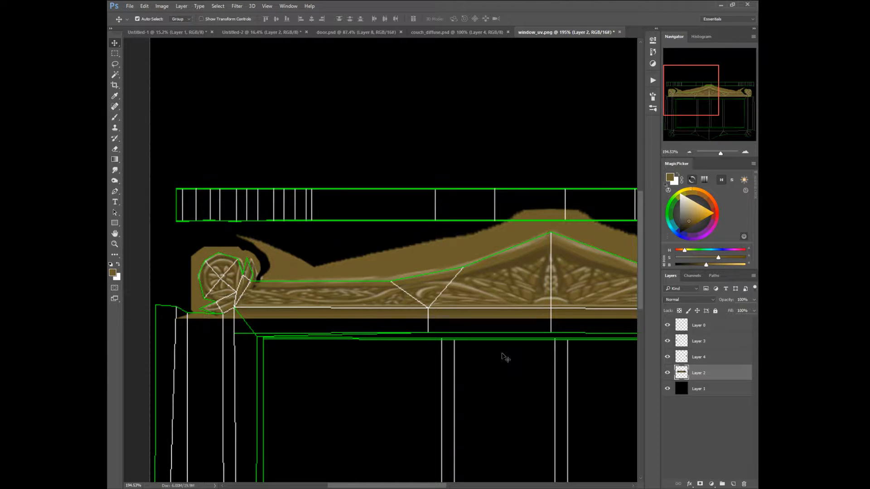
{"action": "right_click", "coordinate": [305, 294]}
{"action": "left_click", "coordinate": [306, 265]}
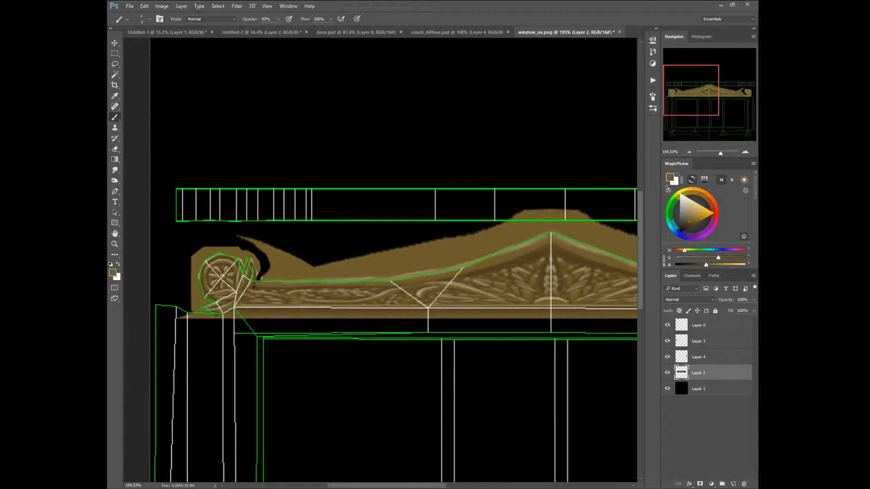
- Make Layer 3 active, sample the brown beside the left rosette and touch up the carving right of the centre line
{"action": "left_click", "coordinate": [256, 286], "text": "alt"}
{"action": "left_click", "coordinate": [251, 281], "text": "alt"}
{"action": "left_click", "coordinate": [260, 266], "text": "ctrl"}
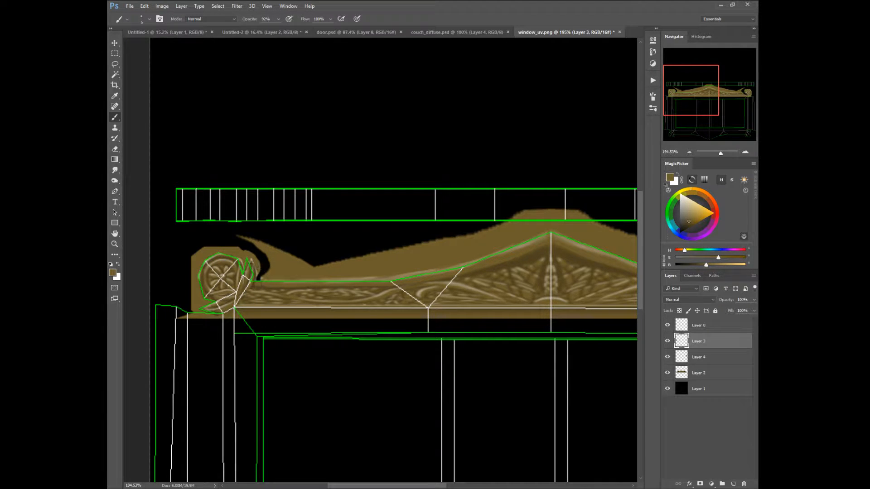
{"action": "left_click", "coordinate": [252, 281], "text": "alt"}
{"action": "left_click_drag", "start_coordinate": [505, 292], "coordinate": [190, 295]}
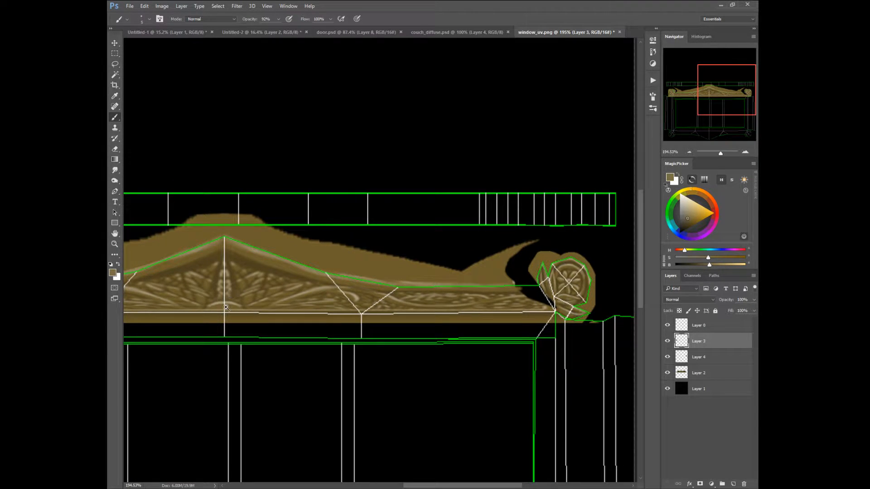
{"action": "left_click_drag", "start_coordinate": [295, 309], "coordinate": [267, 309]}
{"action": "left_click_drag", "start_coordinate": [202, 322], "coordinate": [324, 318]}
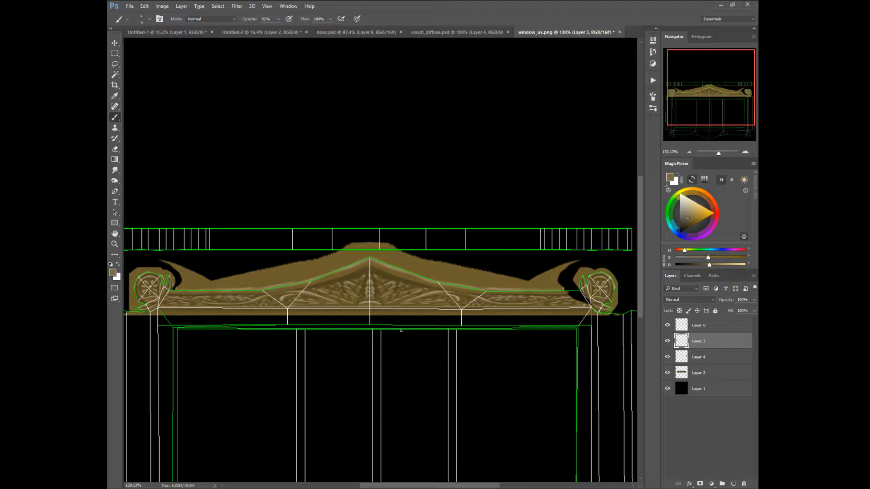
- Select the carving's right half on Layer 2 and stretch it to about 109% width toward the right rosette's UV outline
{"action": "key", "text": "m"}
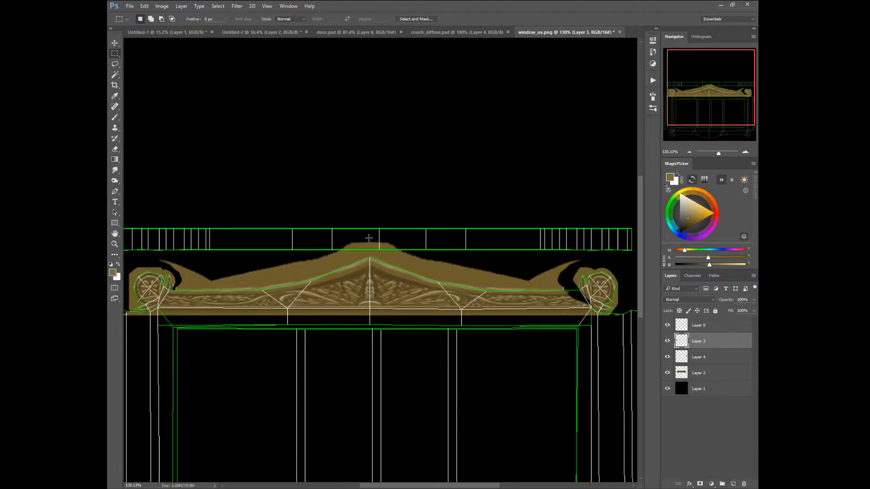
{"action": "mouse_move", "coordinate": [370, 237]}
{"action": "left_mouse_down"}
{"action": "mouse_move", "coordinate": [393, 332]}
{"action": "mouse_move", "coordinate": [593, 339]}
{"action": "left_mouse_up"}
{"action": "left_click", "coordinate": [682, 371]}
{"action": "right_click", "coordinate": [471, 295]}
{"action": "left_click", "coordinate": [444, 272]}
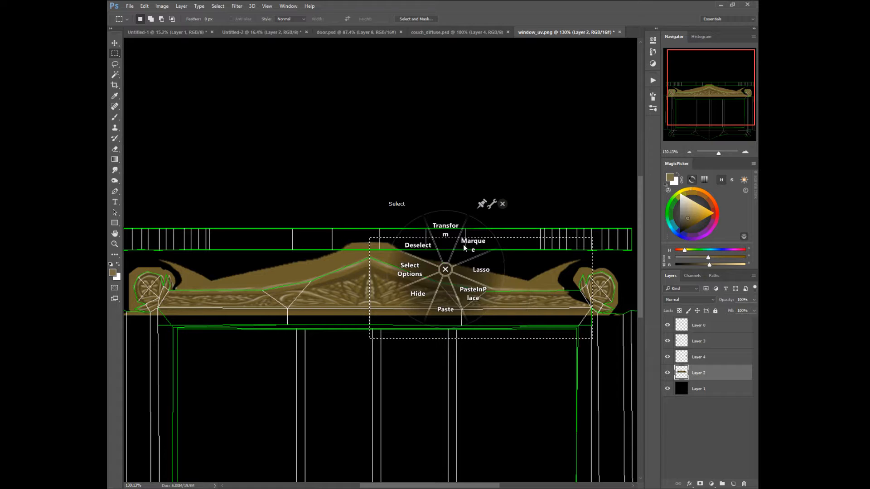
{"action": "left_click", "coordinate": [446, 234]}
{"action": "left_click_drag", "start_coordinate": [592, 289], "coordinate": [612, 288]}
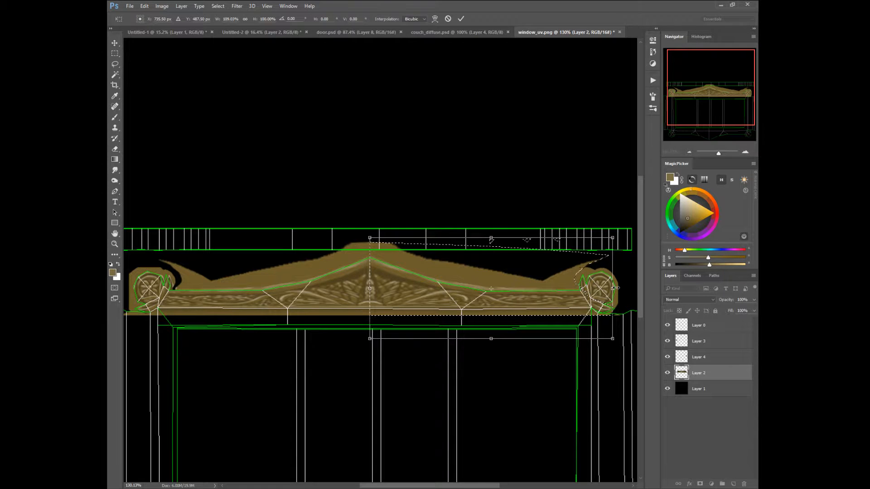
{"action": "key", "text": "Return"}
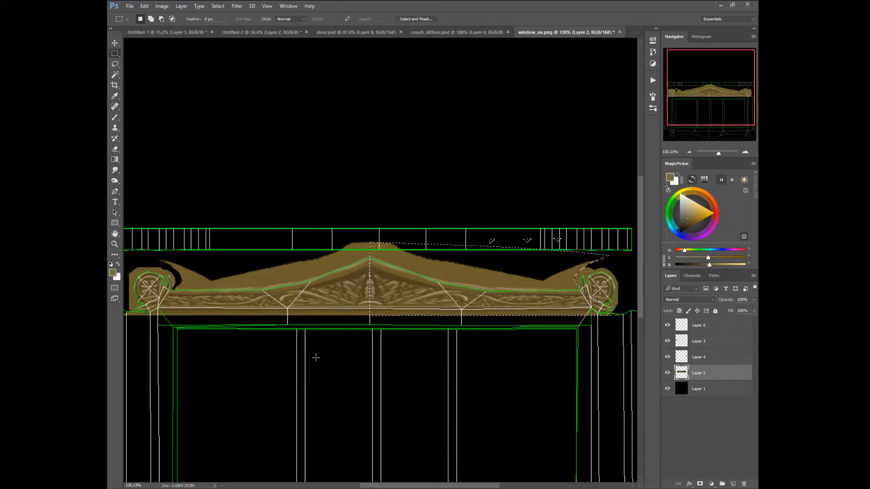
- Clear the selection, return to the Brush tool and sample a dark brown from the carving right of centre
{"action": "right_click", "coordinate": [369, 348]}
{"action": "left_click", "coordinate": [340, 324]}
{"action": "left_click", "coordinate": [299, 284]}
{"action": "right_click", "coordinate": [391, 296]}
{"action": "left_click", "coordinate": [389, 254]}
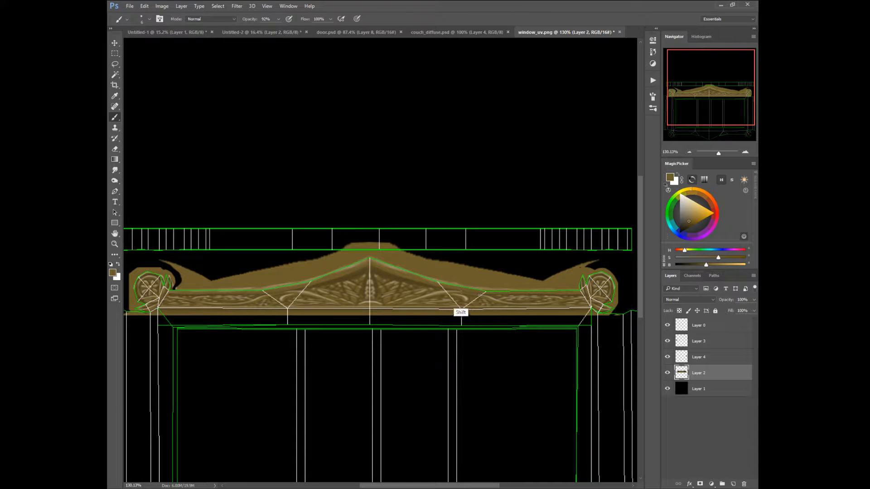
{"action": "left_click", "coordinate": [423, 302], "text": "alt"}
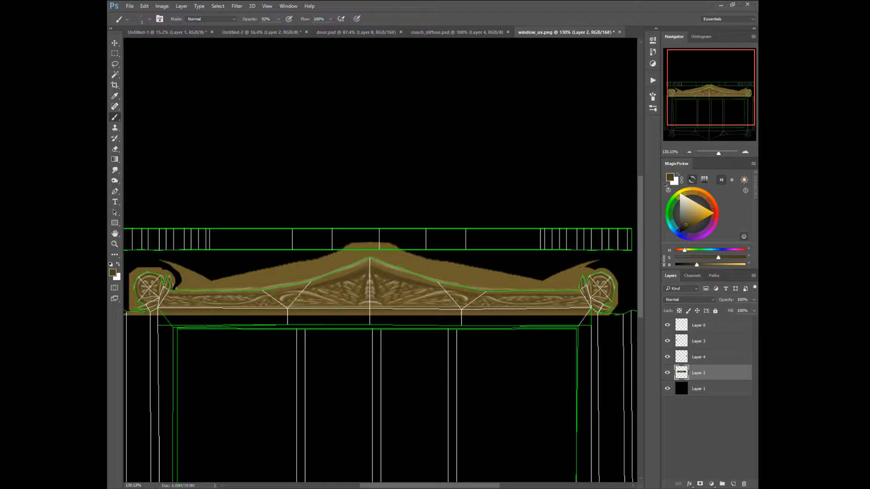
- Sample the base brown above the carving and merge Layers 3 and 4 down into Layer 2
{"action": "scroll", "coordinate": [368, 316], "scroll_direction": "down", "scroll_amount": 5}
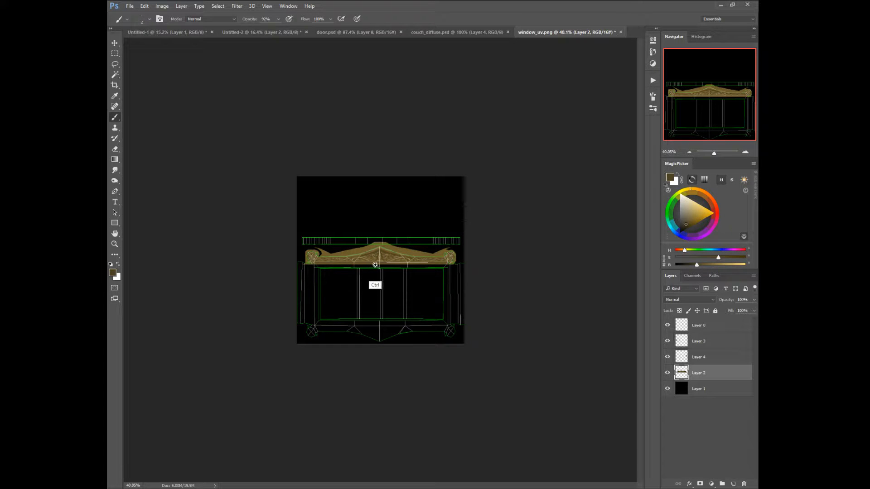
{"action": "scroll", "coordinate": [402, 285], "scroll_direction": "up", "scroll_amount": 5}
{"action": "scroll", "coordinate": [415, 269], "scroll_direction": "down", "scroll_amount": 1}
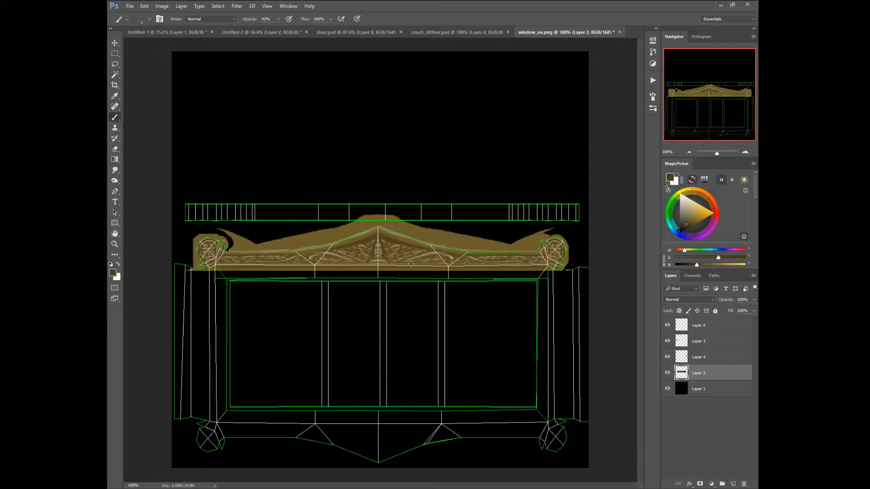
{"action": "left_click", "coordinate": [325, 232], "text": "alt"}
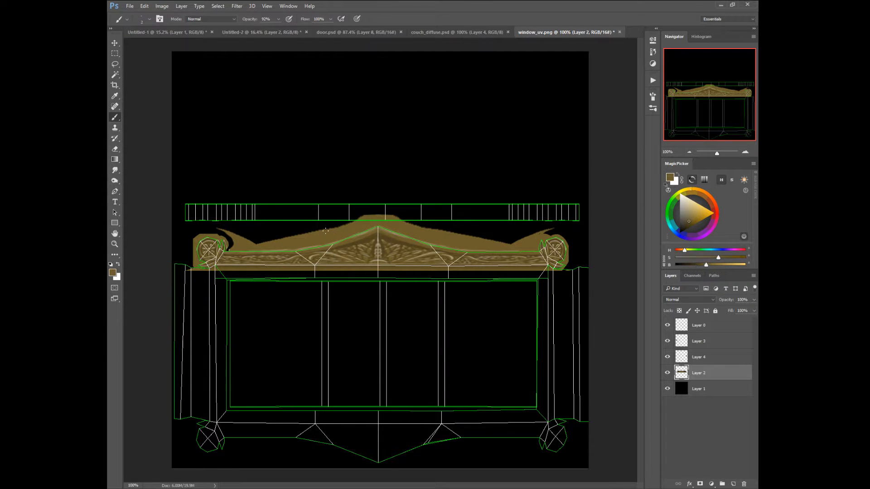
{"action": "left_click", "coordinate": [652, 97]}
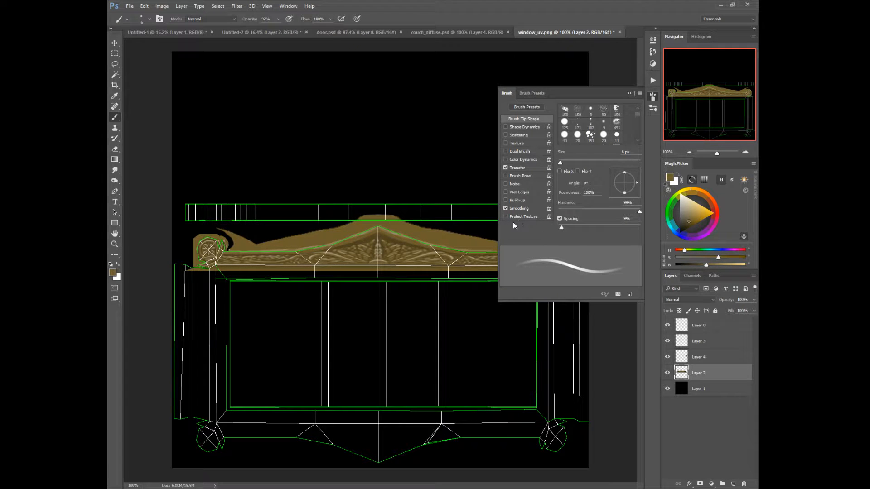
{"action": "left_click", "coordinate": [683, 345]}
{"action": "right_click", "coordinate": [497, 311]}
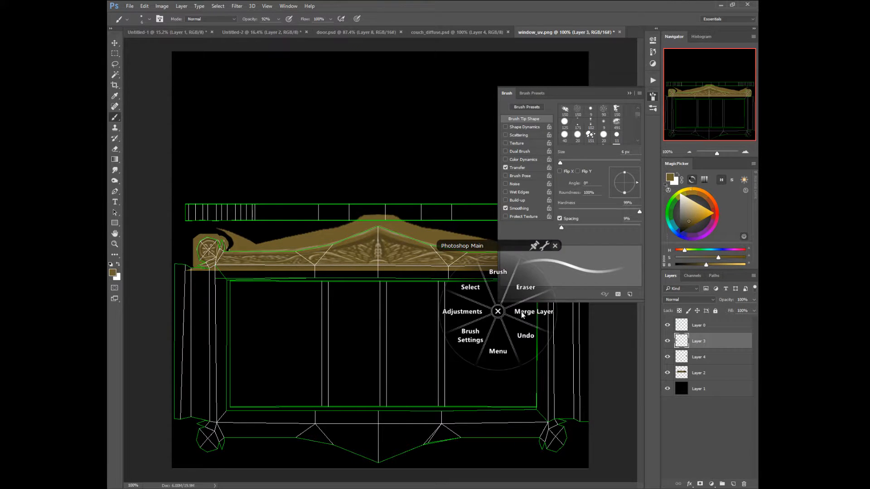
{"action": "left_click", "coordinate": [522, 315]}
{"action": "right_click", "coordinate": [508, 316]}
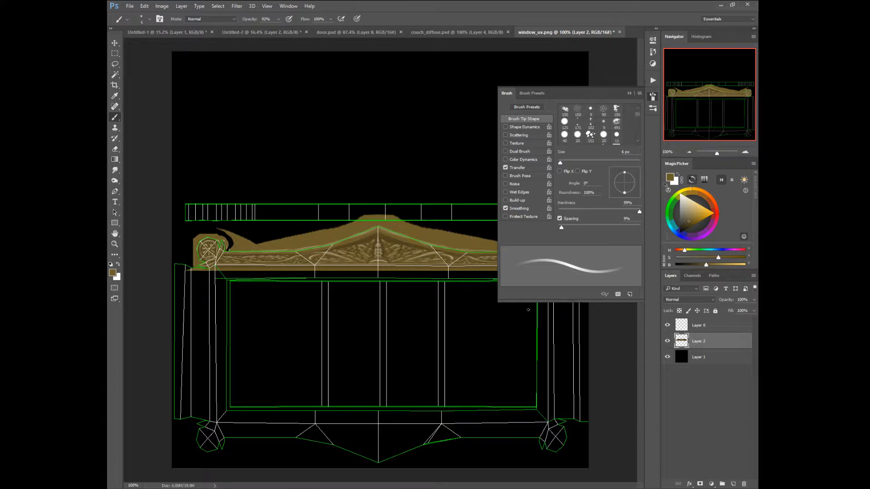
{"action": "left_click", "coordinate": [508, 93]}
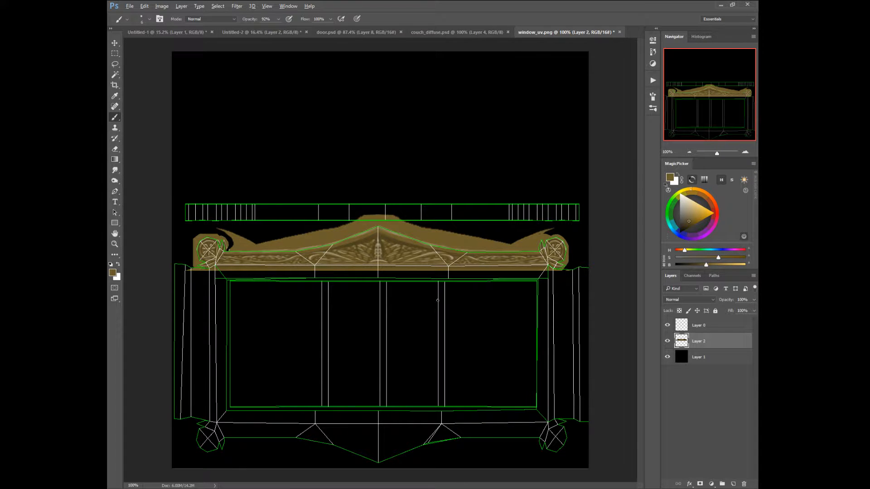
- Enlarge the brush to 60 px, disable Transfer and fill the long UV strip above the carving with base brown
{"action": "key", "text": "bracketright"}
{"action": "key", "text": "bracketright"}
{"action": "key", "text": "bracketright"}
{"action": "left_click", "coordinate": [653, 97]}
{"action": "left_click", "coordinate": [506, 167]}
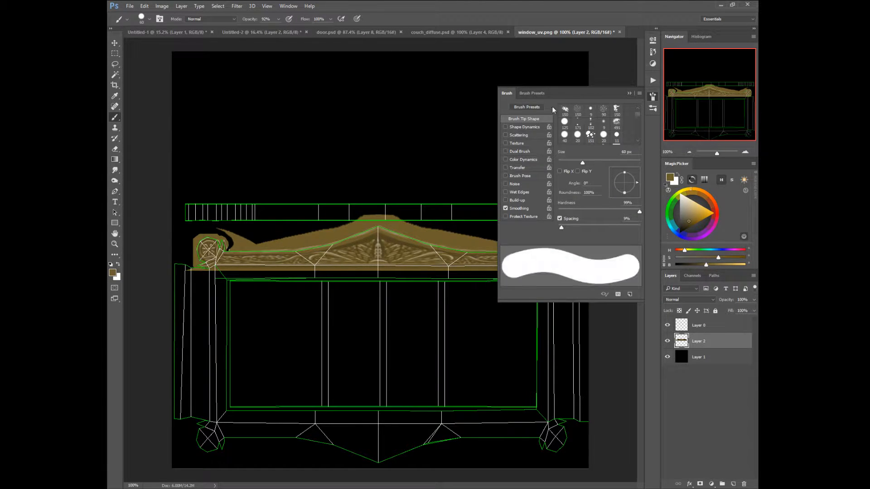
{"action": "left_click", "coordinate": [507, 93]}
{"action": "left_click_drag", "start_coordinate": [576, 211], "coordinate": [148, 198]}
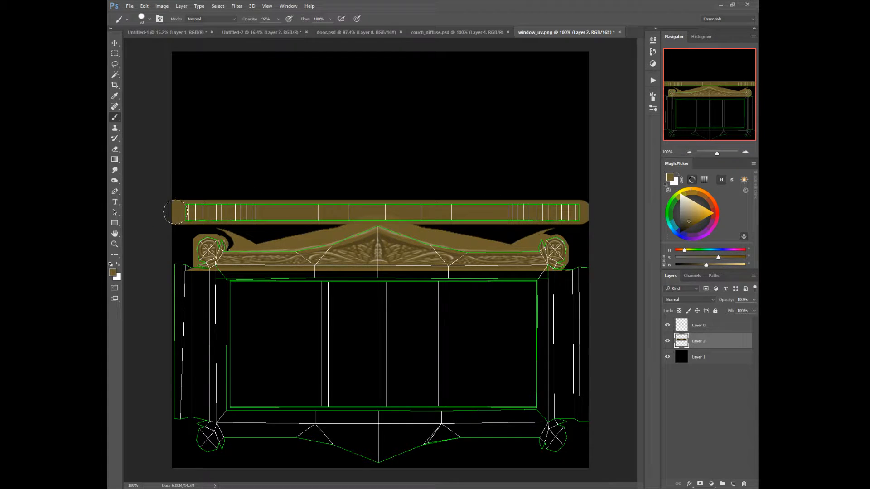
{"action": "left_click_drag", "start_coordinate": [323, 213], "coordinate": [595, 213]}
- Set the brush opacity to 100% and repaint the long strip above the carving for solid coverage
{"action": "right_click", "coordinate": [405, 243]}
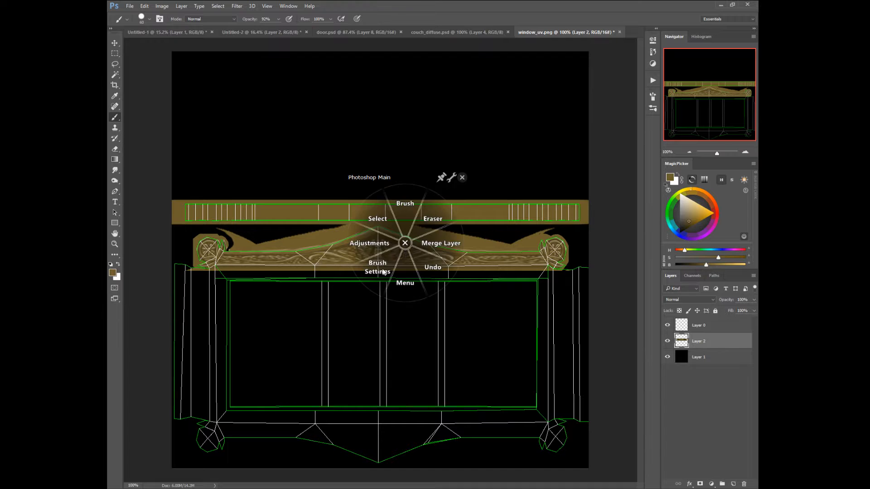
{"action": "left_click", "coordinate": [378, 275]}
{"action": "left_click", "coordinate": [369, 303]}
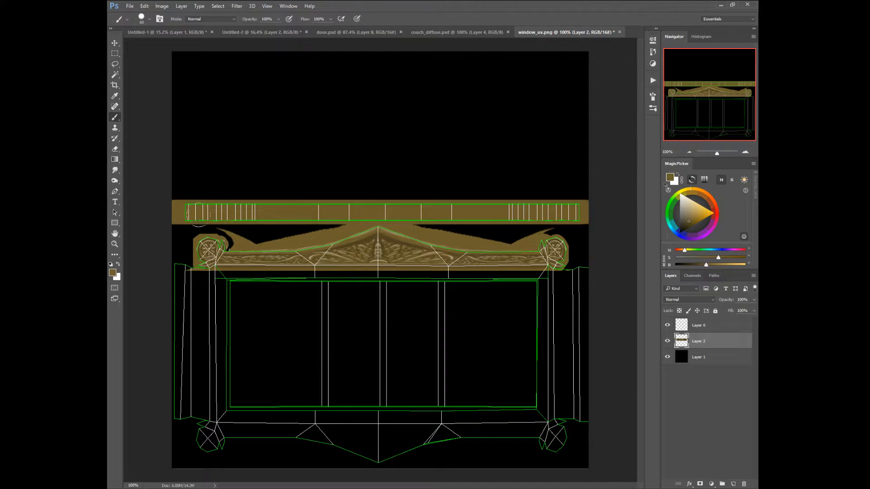
{"action": "left_click_drag", "start_coordinate": [189, 211], "coordinate": [516, 201]}
- Shrink the brush and paint the narrow inner frame band around all four sides of the window opening in base brown
{"action": "key", "text": "bracketleft"}
{"action": "key", "text": "bracketleft"}
{"action": "key", "text": "bracketleft"}
{"action": "key", "text": "bracketleft"}
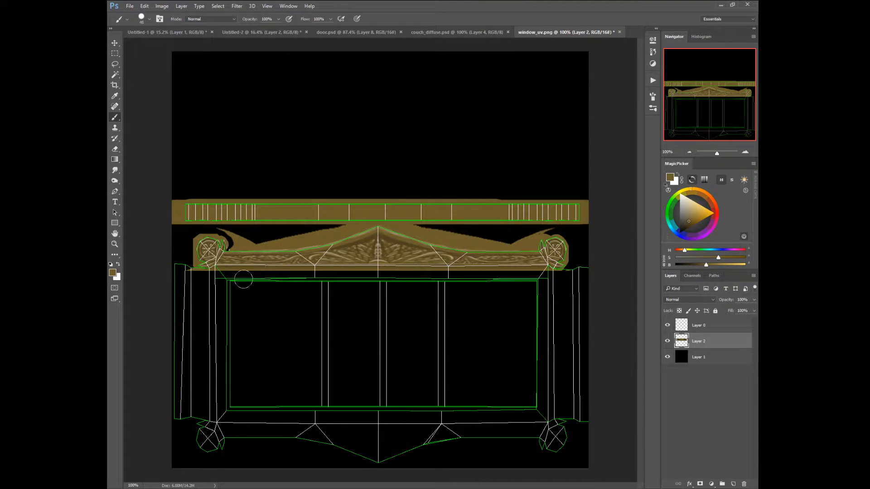
{"action": "key", "text": "bracketleft"}
{"action": "mouse_move", "coordinate": [217, 274]}
{"action": "left_mouse_down"}
{"action": "mouse_move", "coordinate": [527, 276]}
{"action": "mouse_move", "coordinate": [582, 286]}
{"action": "left_mouse_up"}
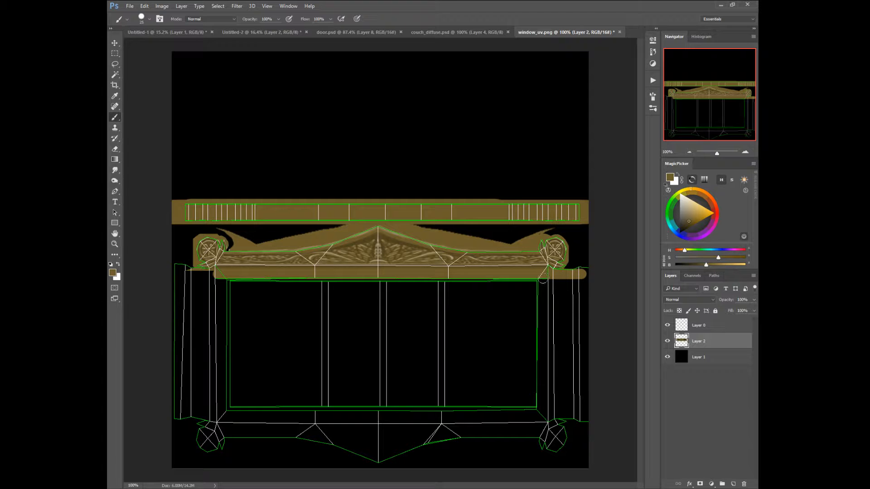
{"action": "mouse_move", "coordinate": [542, 278]}
{"action": "left_mouse_down"}
{"action": "mouse_move", "coordinate": [543, 442]}
{"action": "mouse_move", "coordinate": [503, 414]}
{"action": "mouse_move", "coordinate": [404, 415]}
{"action": "left_mouse_up"}
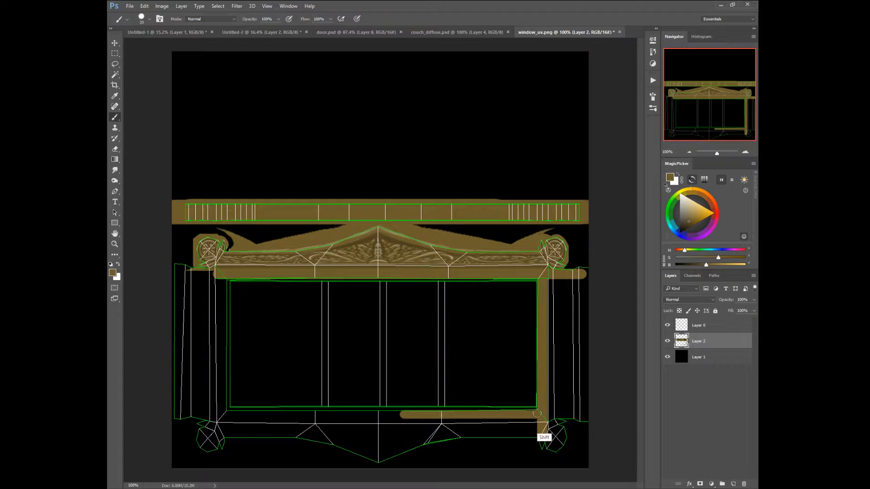
{"action": "left_click_drag", "start_coordinate": [537, 414], "coordinate": [199, 412]}
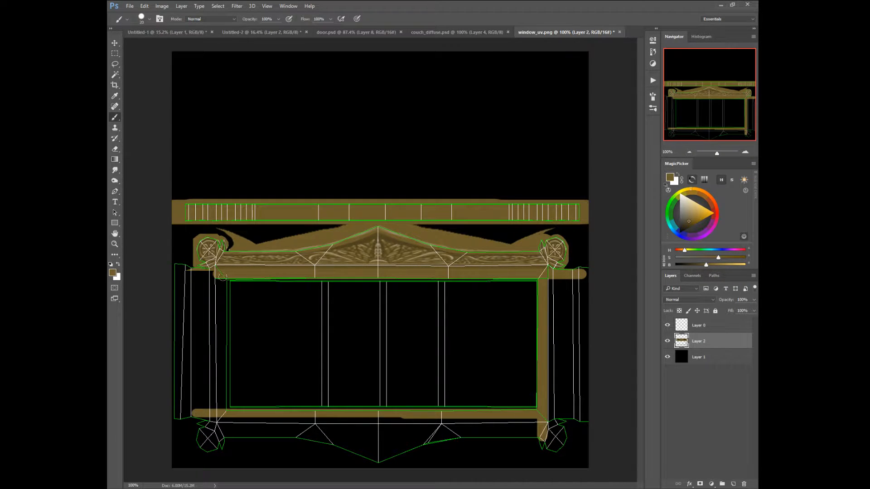
{"action": "left_click_drag", "start_coordinate": [222, 277], "coordinate": [223, 428]}
- Enlarge the brush and fill the left side pieces, the lower frame band and the lower-left rosette with base brown
{"action": "key", "text": "bracketright"}
{"action": "key", "text": "bracketright"}
{"action": "key", "text": "bracketright"}
{"action": "key", "text": "bracketright"}
{"action": "key", "text": "bracketright"}
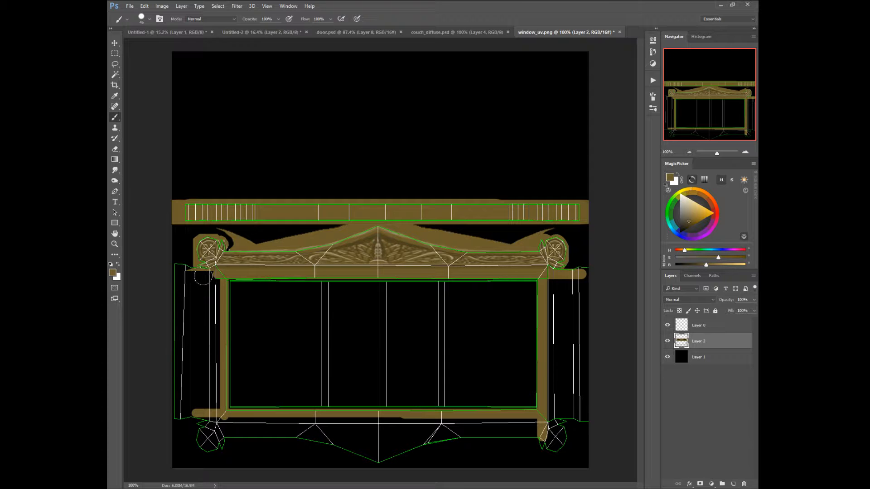
{"action": "key", "text": "bracketright"}
{"action": "key", "text": "bracketright"}
{"action": "key", "text": "bracketright"}
{"action": "key", "text": "bracketright"}
{"action": "key", "text": "bracketright"}
{"action": "mouse_move", "coordinate": [203, 277]}
{"action": "left_mouse_down"}
{"action": "mouse_move", "coordinate": [208, 342]}
{"action": "mouse_move", "coordinate": [188, 274]}
{"action": "mouse_move", "coordinate": [180, 302]}
{"action": "mouse_move", "coordinate": [181, 402]}
{"action": "mouse_move", "coordinate": [210, 350]}
{"action": "mouse_move", "coordinate": [200, 425]}
{"action": "mouse_move", "coordinate": [208, 439]}
{"action": "mouse_move", "coordinate": [225, 427]}
{"action": "mouse_move", "coordinate": [553, 428]}
{"action": "left_mouse_up"}
- Fill the right side pieces, the lower rosettes and the pointed lower edge of the frame with base brown
{"action": "mouse_move", "coordinate": [560, 274]}
{"action": "left_mouse_down"}
{"action": "mouse_move", "coordinate": [560, 378]}
{"action": "mouse_move", "coordinate": [578, 271]}
{"action": "left_mouse_up"}
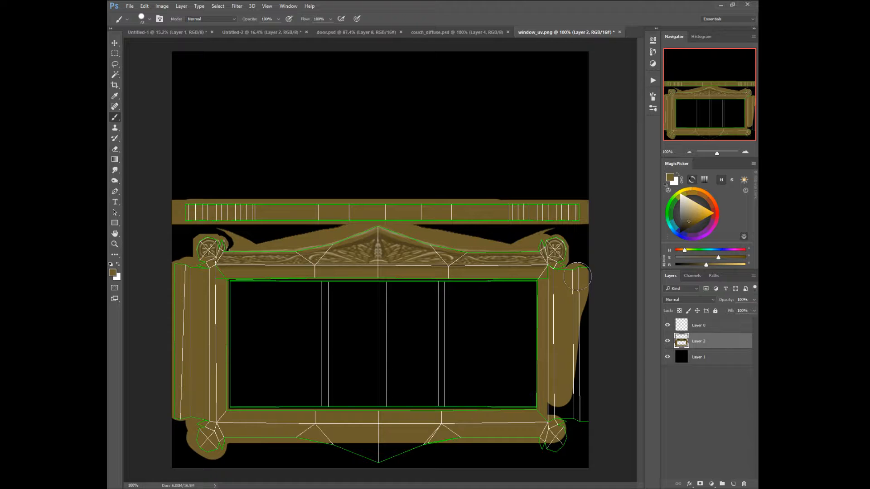
{"action": "key", "text": "ctrl+z"}
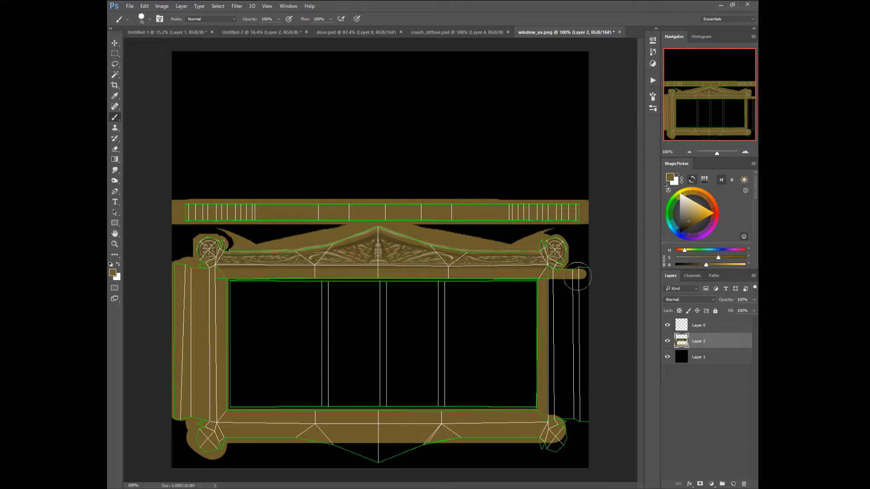
{"action": "mouse_move", "coordinate": [578, 277]}
{"action": "left_mouse_down"}
{"action": "mouse_move", "coordinate": [557, 287]}
{"action": "mouse_move", "coordinate": [584, 285]}
{"action": "mouse_move", "coordinate": [584, 269]}
{"action": "mouse_move", "coordinate": [584, 403]}
{"action": "mouse_move", "coordinate": [563, 298]}
{"action": "mouse_move", "coordinate": [564, 394]}
{"action": "mouse_move", "coordinate": [554, 347]}
{"action": "mouse_move", "coordinate": [554, 434]}
{"action": "mouse_move", "coordinate": [544, 445]}
{"action": "mouse_move", "coordinate": [504, 441]}
{"action": "left_mouse_up"}
{"action": "mouse_move", "coordinate": [431, 448]}
{"action": "left_mouse_down"}
{"action": "mouse_move", "coordinate": [306, 442]}
{"action": "mouse_move", "coordinate": [435, 443]}
{"action": "mouse_move", "coordinate": [339, 453]}
{"action": "mouse_move", "coordinate": [219, 438]}
{"action": "mouse_move", "coordinate": [199, 426]}
{"action": "mouse_move", "coordinate": [201, 435]}
{"action": "mouse_move", "coordinate": [197, 418]}
{"action": "left_mouse_up"}
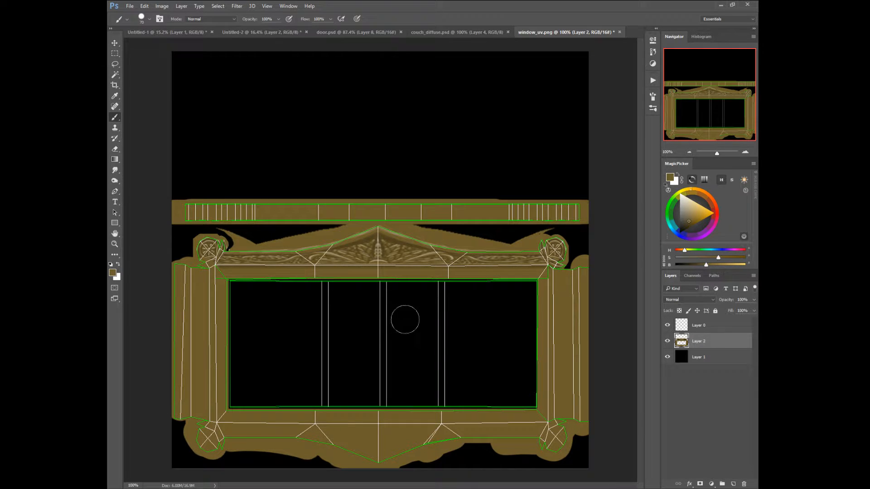
- Select the whole upper carved ornament with a rectangular marquee and copy it from Layer 2 to a new layer
{"action": "left_click", "coordinate": [115, 53]}
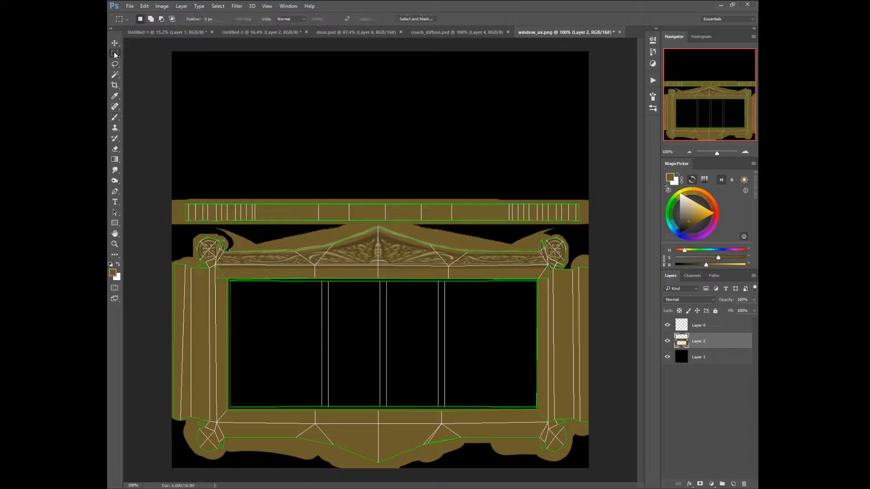
{"action": "left_click_drag", "start_coordinate": [187, 225], "coordinate": [585, 270]}
{"action": "right_click", "coordinate": [284, 261]}
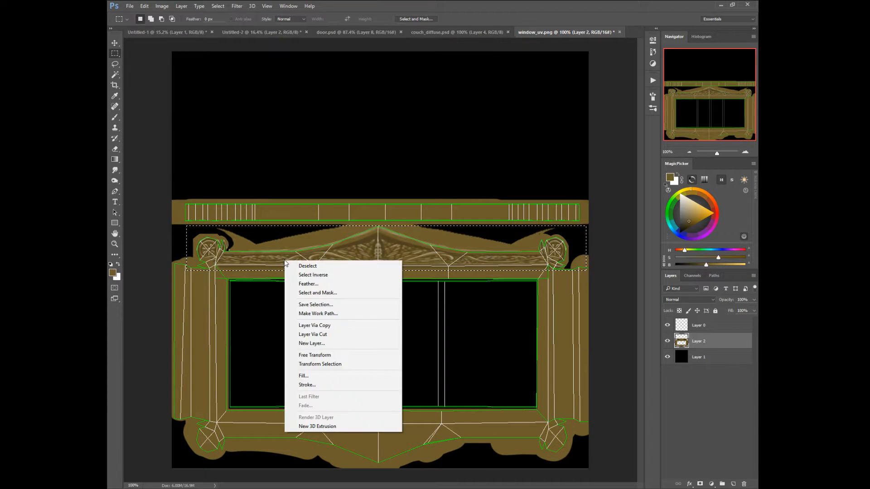
{"action": "left_click", "coordinate": [311, 326]}
- Free-transform the copied ornament on Layer 3, flipping it horizontally and vertically, and place it over the lower frame
{"action": "middle_click", "coordinate": [314, 261]}
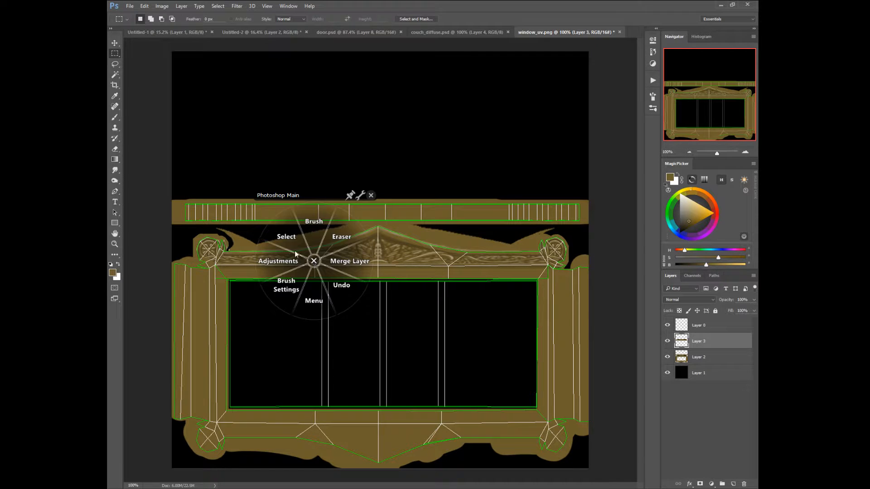
{"action": "left_click", "coordinate": [285, 233]}
{"action": "left_click", "coordinate": [282, 209]}
{"action": "right_click", "coordinate": [371, 252]}
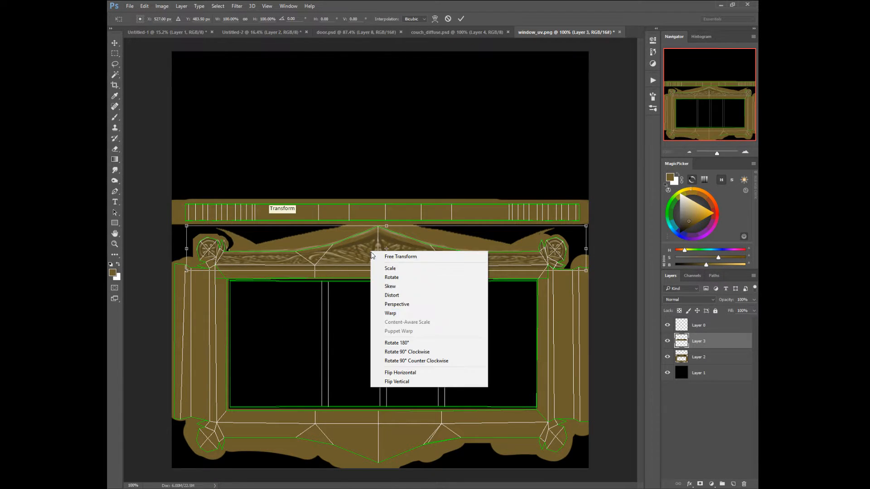
{"action": "left_click", "coordinate": [389, 374]}
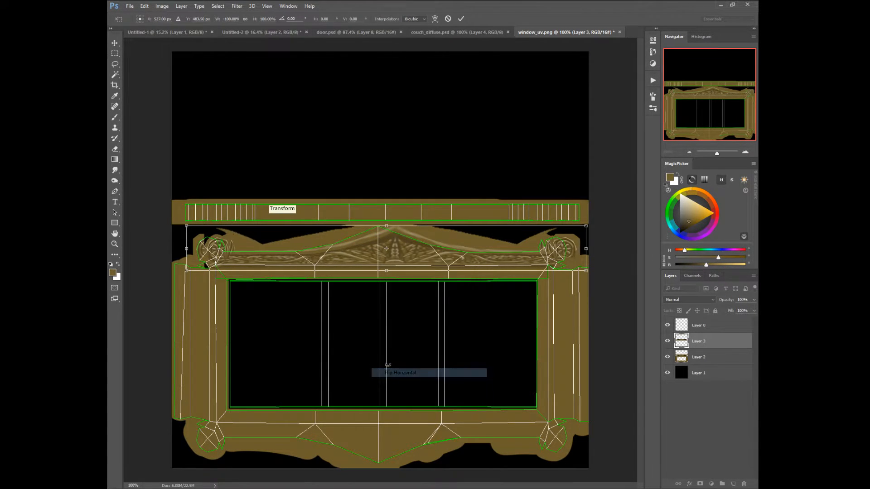
{"action": "right_click", "coordinate": [367, 255]}
{"action": "left_click", "coordinate": [383, 381]}
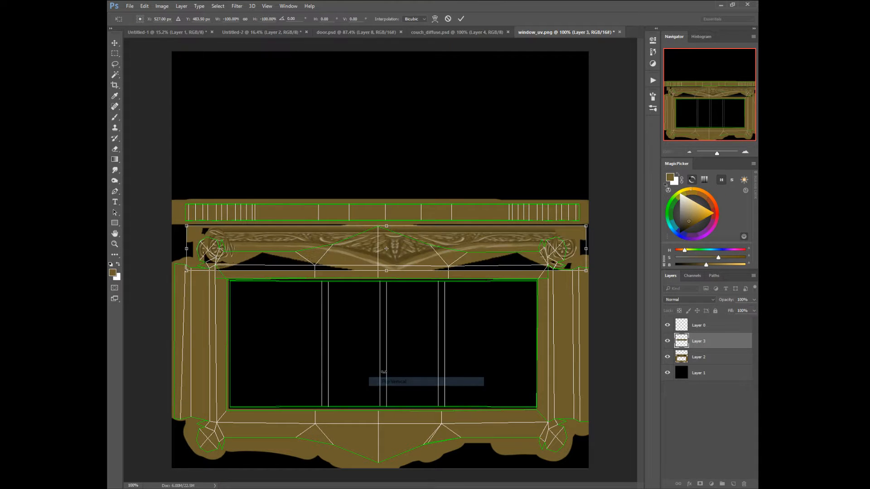
{"action": "left_click_drag", "start_coordinate": [386, 248], "coordinate": [378, 377]}
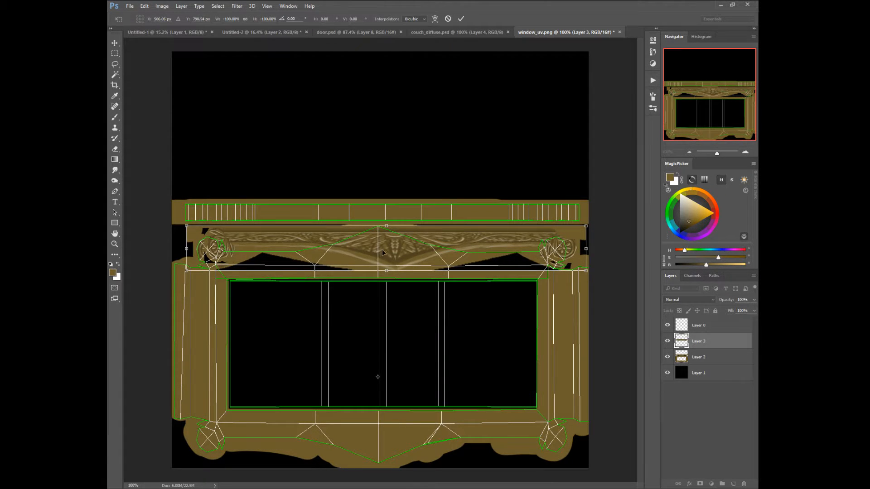
{"action": "left_click_drag", "start_coordinate": [383, 252], "coordinate": [376, 443]}
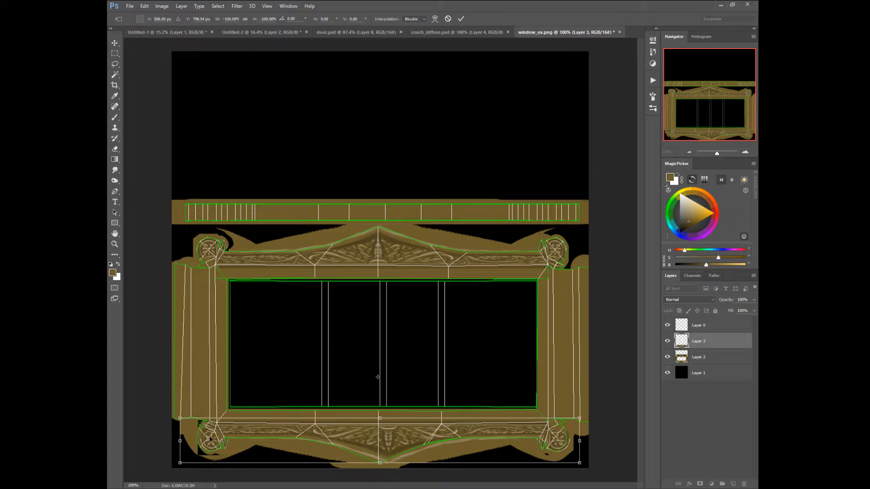
- Flip the lower ornament horizontally once more within the active transform
{"action": "right_click", "coordinate": [215, 439]}
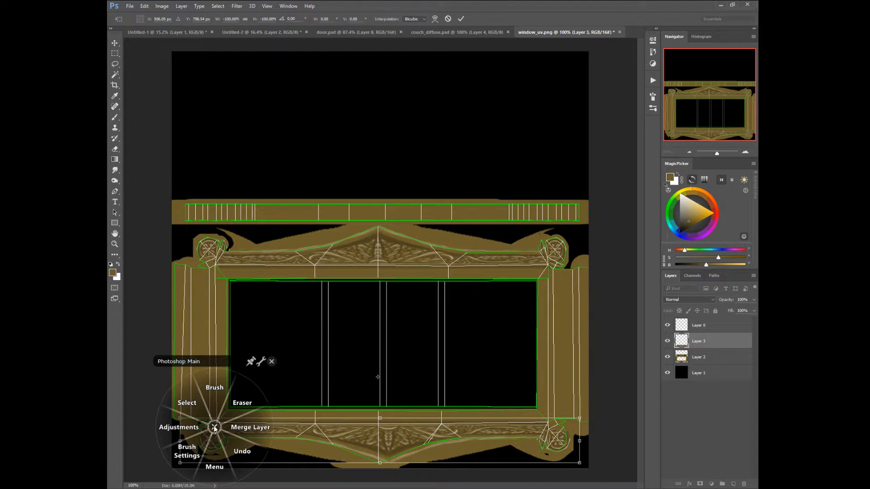
{"action": "left_click", "coordinate": [215, 428]}
{"action": "right_click", "coordinate": [273, 418]}
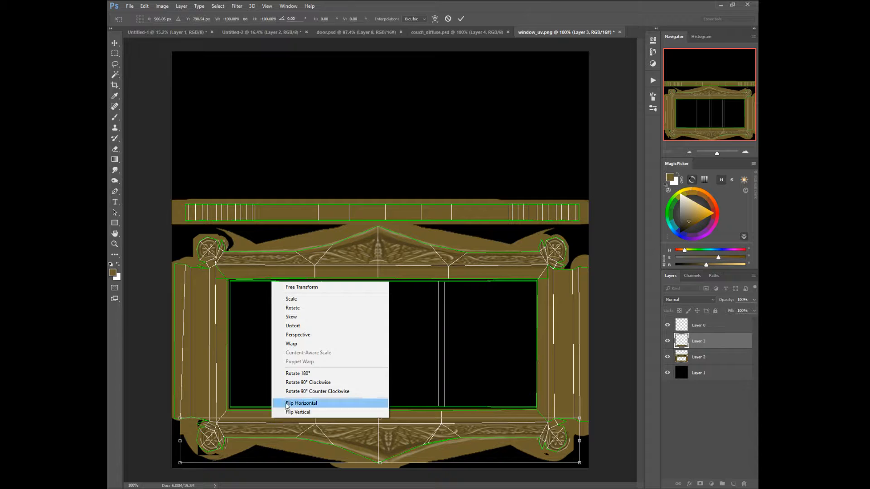
{"action": "left_click", "coordinate": [289, 402]}
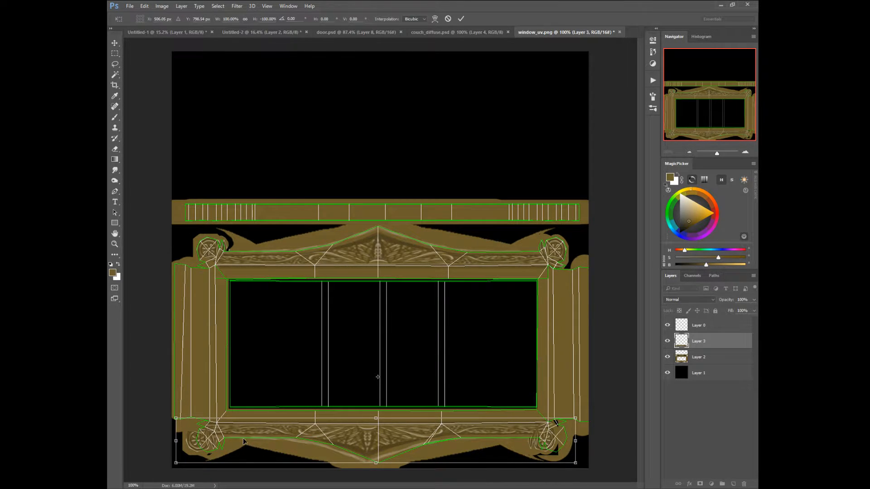
- Nudge the flipped ornament right and slightly up to align its centre and rosettes with the lower frame's UV lines
{"action": "key", "text": "Right"}
{"action": "key", "text": "Right"}
{"action": "key", "text": "Right"}
{"action": "key", "text": "Right"}
{"action": "key", "text": "Right"}
{"action": "key", "text": "Right"}
{"action": "key", "text": "Right"}
{"action": "key", "text": "Right"}
{"action": "key", "text": "Right"}
{"action": "key", "text": "Right"}
{"action": "key", "text": "Right"}
{"action": "key", "text": "Right"}
{"action": "key", "text": "Right"}
{"action": "key", "text": "Right"}
{"action": "key", "text": "Right"}
{"action": "key", "text": "Right"}
{"action": "key", "text": "Right"}
{"action": "key", "text": "Right"}
{"action": "key", "text": "Right"}
{"action": "key", "text": "Right"}
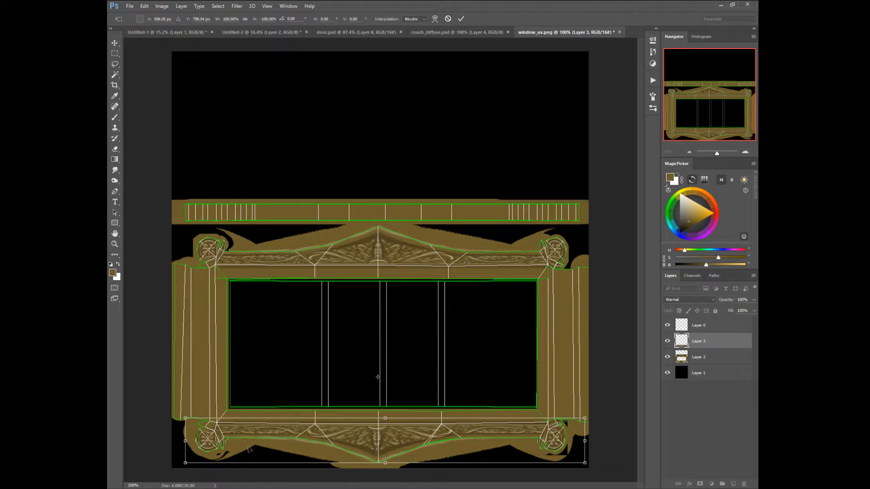
{"action": "key", "text": "Up"}
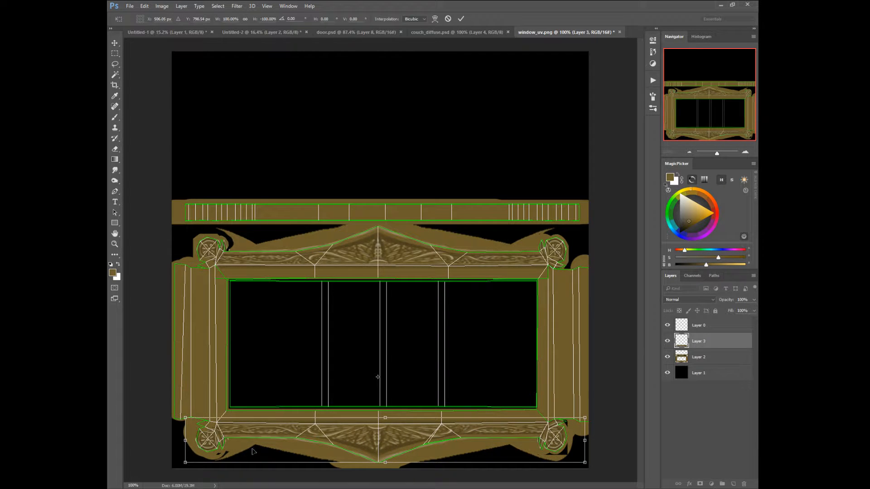
{"action": "key", "text": "Up"}
{"action": "key", "text": "Up"}
{"action": "key", "text": "Right"}
{"action": "key", "text": "Right"}
{"action": "key", "text": "Right"}
{"action": "key", "text": "Right"}
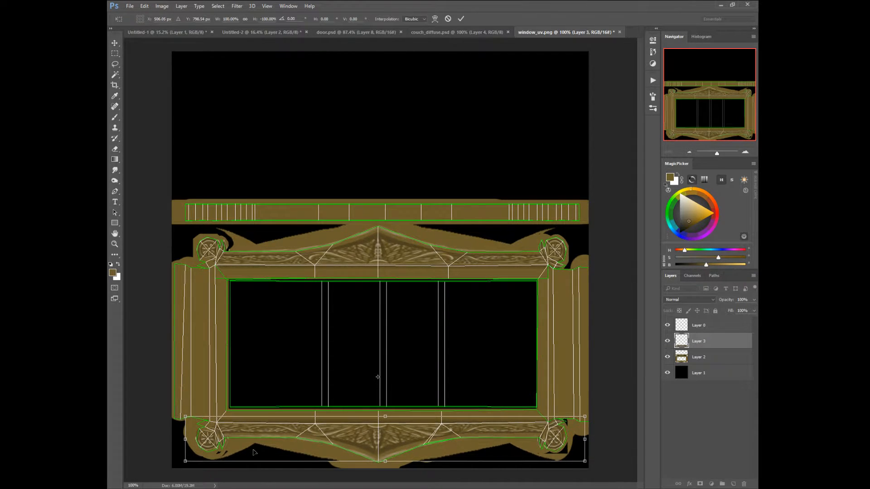
{"action": "key", "text": "Up"}
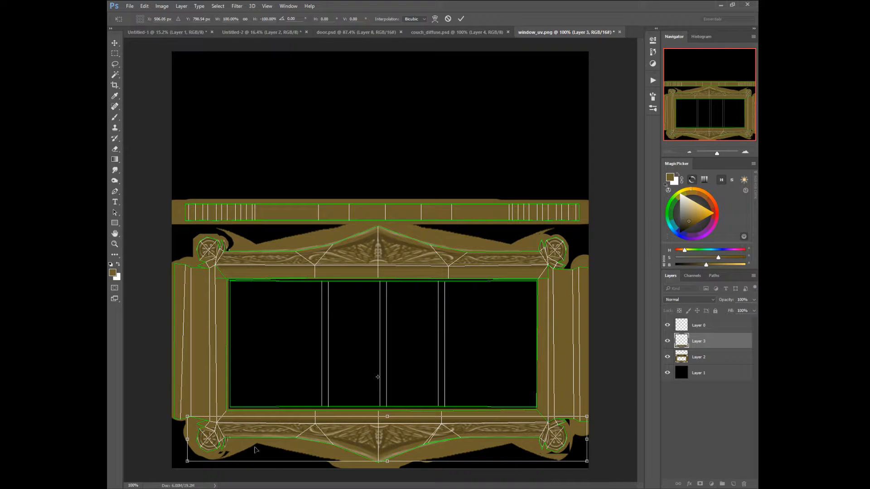
- Stretch the lower ornament slightly to 100.41% width so its left rosette fits the UV outline, and apply the transform
{"action": "right_click", "coordinate": [256, 442]}
{"action": "left_click", "coordinate": [254, 428]}
{"action": "right_click", "coordinate": [215, 443]}
{"action": "left_click", "coordinate": [213, 430]}
{"action": "left_click_drag", "start_coordinate": [187, 440], "coordinate": [186, 440]}
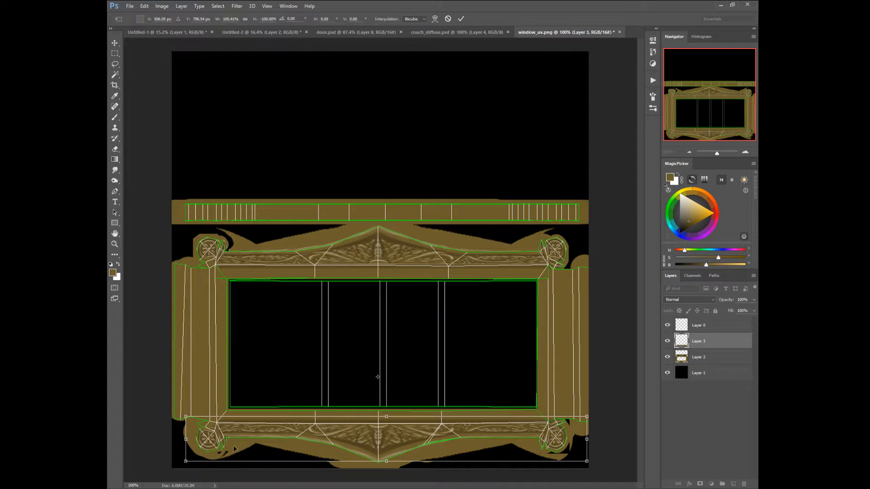
{"action": "key", "text": "Return"}
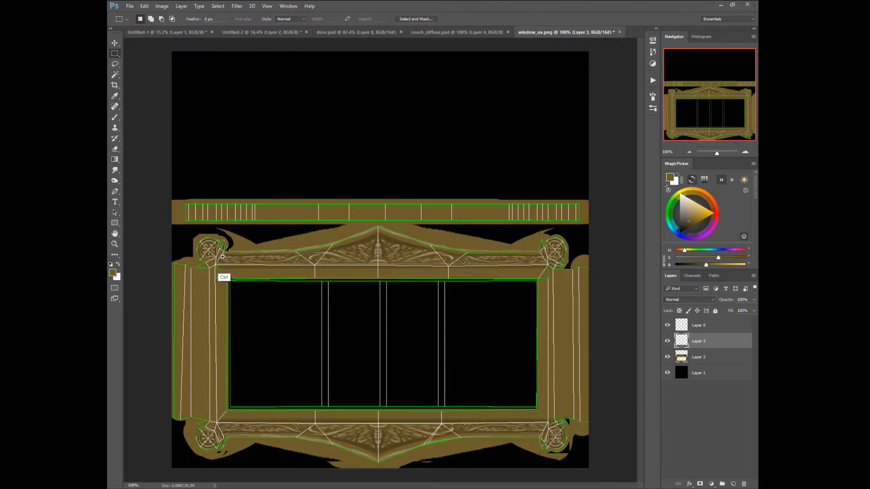
- Sample dark brown from the upper-left rosette and paint fine shading strokes on the small UV pieces just below it
{"action": "left_click_drag", "start_coordinate": [222, 258], "coordinate": [260, 254]}
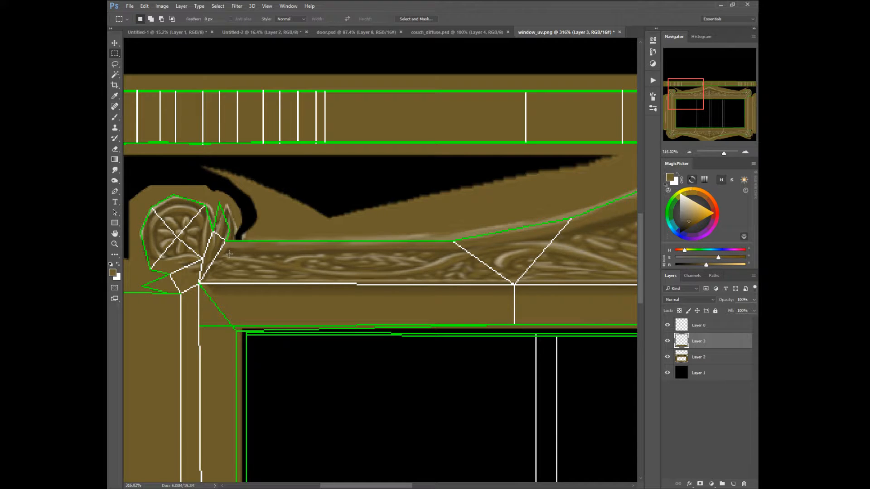
{"action": "left_click", "coordinate": [668, 326]}
{"action": "left_click", "coordinate": [667, 327]}
{"action": "right_click", "coordinate": [187, 263]}
{"action": "left_click", "coordinate": [187, 223]}
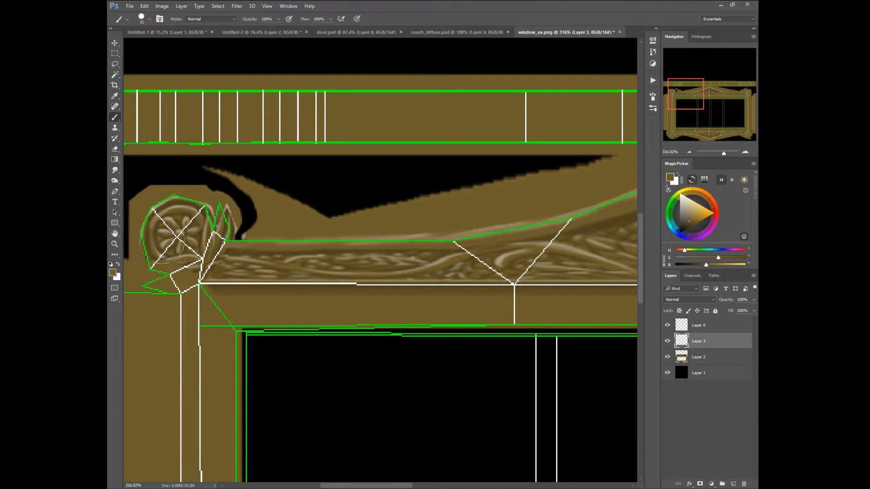
{"action": "left_click", "coordinate": [147, 247], "text": "alt"}
{"action": "left_click_drag", "start_coordinate": [194, 279], "coordinate": [147, 286]}
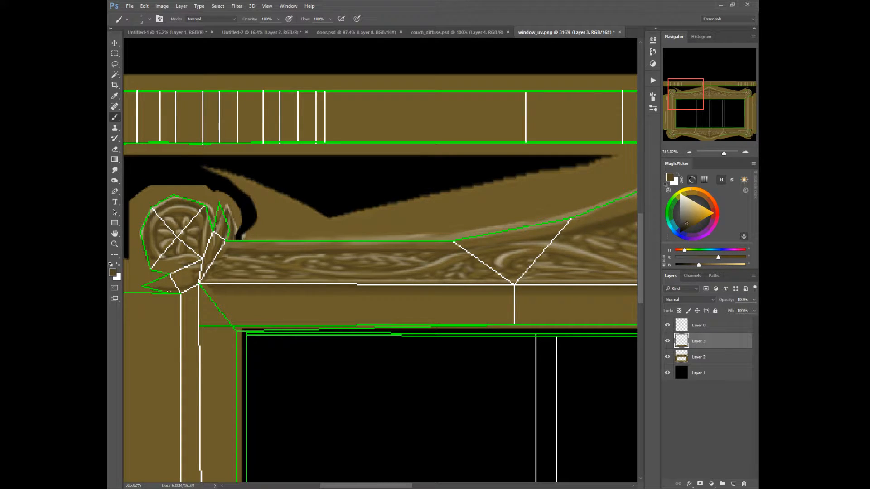
{"action": "mouse_move", "coordinate": [200, 264]}
{"action": "left_mouse_down"}
{"action": "mouse_move", "coordinate": [153, 284]}
{"action": "mouse_move", "coordinate": [151, 270]}
{"action": "left_mouse_up"}
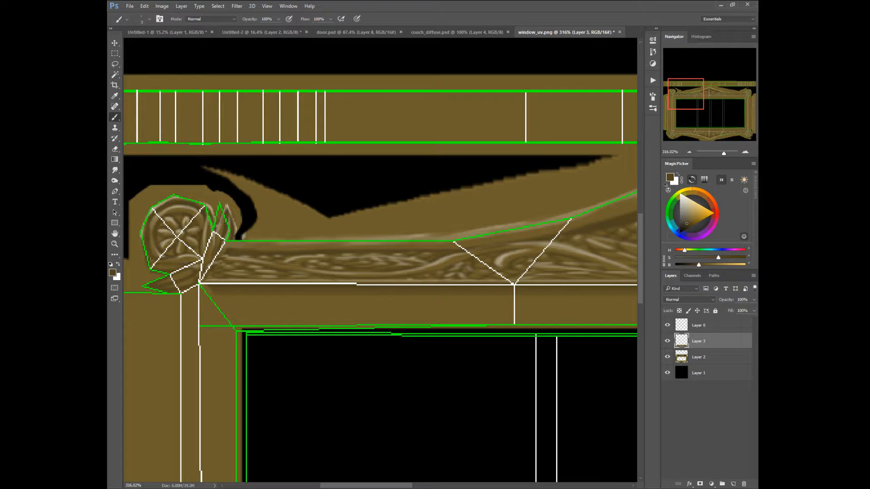
- Sample a pale highlight colour from the upper-left rosette and paint fine highlights on the pieces beneath it
{"action": "key", "text": "alt"}
{"action": "left_click", "coordinate": [171, 214], "text": "alt"}
{"action": "left_click", "coordinate": [164, 213], "text": "alt"}
{"action": "left_click_drag", "start_coordinate": [170, 265], "coordinate": [183, 262]}
{"action": "mouse_move", "coordinate": [159, 261]}
{"action": "left_mouse_down"}
{"action": "mouse_move", "coordinate": [188, 273]}
{"action": "mouse_move", "coordinate": [159, 284]}
{"action": "mouse_move", "coordinate": [195, 276]}
{"action": "mouse_move", "coordinate": [164, 284]}
{"action": "left_mouse_up"}
- Select the whole lower carved ornament with a rectangular marquee and cut it from Layer 3 to a new layer
{"action": "key", "text": "space"}
{"action": "left_click_drag", "start_coordinate": [218, 369], "coordinate": [227, 170]}
{"action": "left_click_drag", "start_coordinate": [359, 354], "coordinate": [335, 193]}
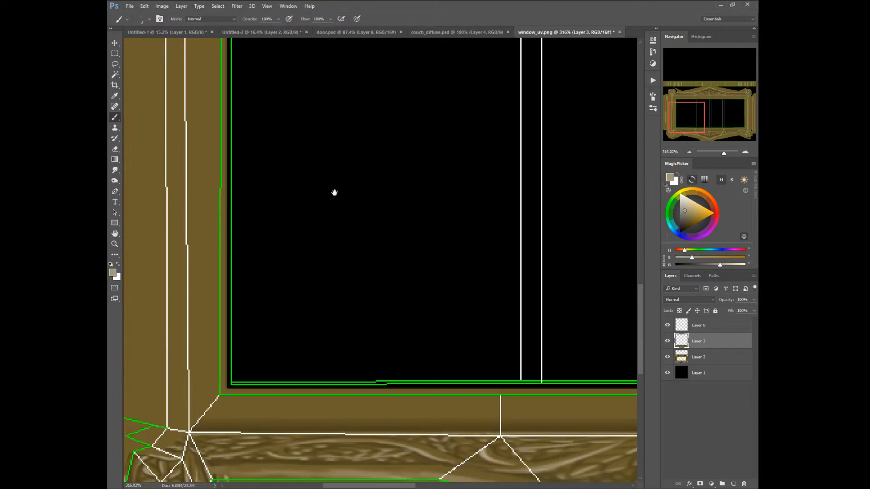
{"action": "left_click_drag", "start_coordinate": [396, 355], "coordinate": [313, 194]}
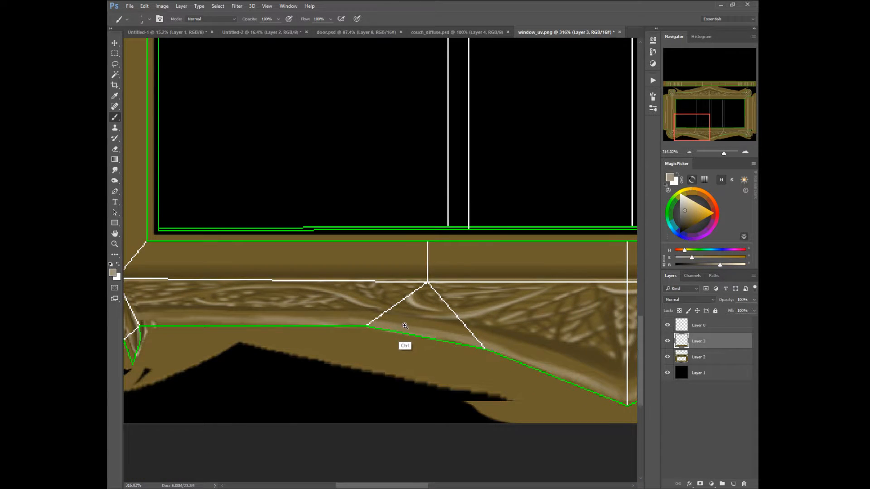
{"action": "left_click_drag", "start_coordinate": [405, 326], "coordinate": [368, 313]}
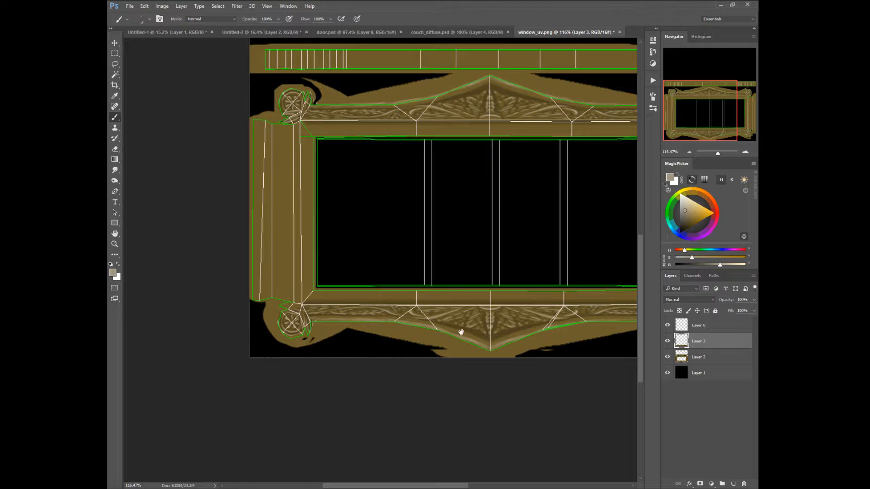
{"action": "left_click_drag", "start_coordinate": [461, 333], "coordinate": [351, 324]}
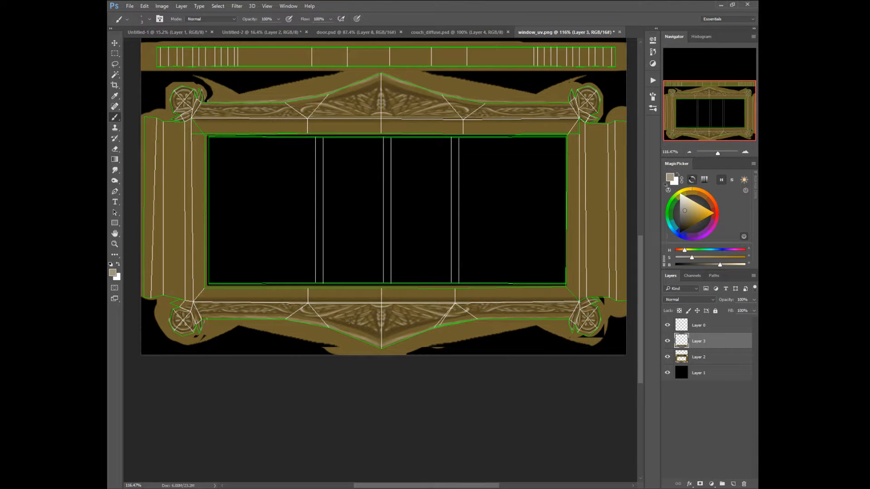
{"action": "left_click", "coordinate": [114, 55]}
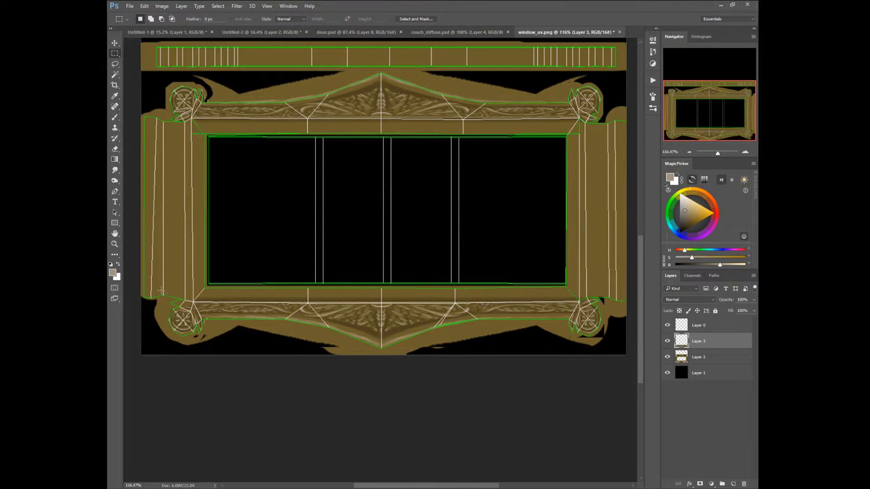
{"action": "left_click_drag", "start_coordinate": [161, 287], "coordinate": [613, 366]}
{"action": "right_click", "coordinate": [434, 312]}
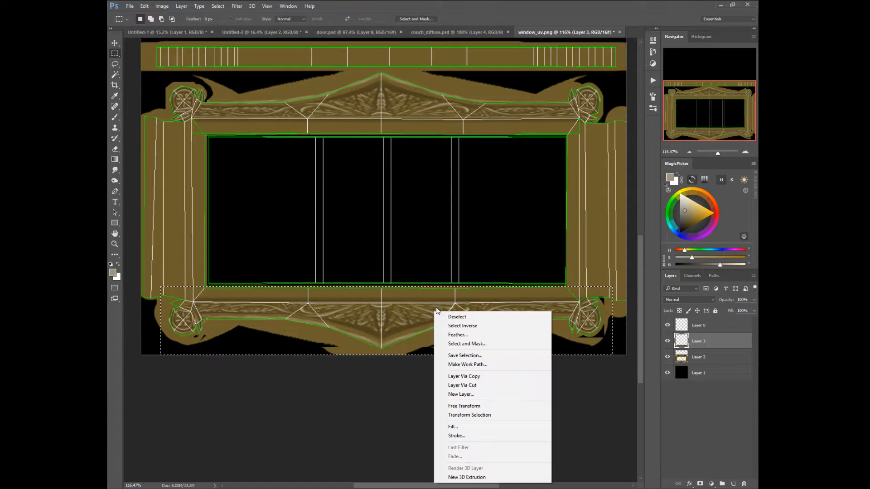
{"action": "left_click", "coordinate": [452, 389]}
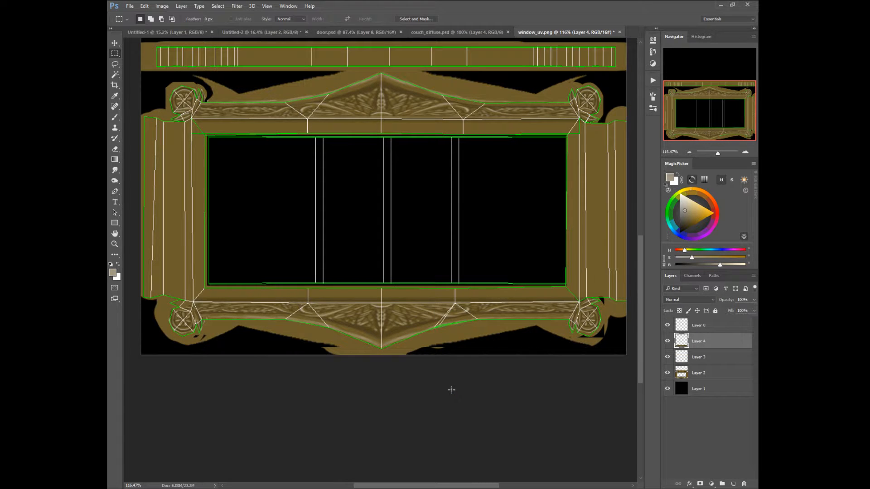
- Try blend modes from Soft Light through Luminosity on the lower ornament's layer and return it to Normal
{"action": "left_click", "coordinate": [681, 300]}
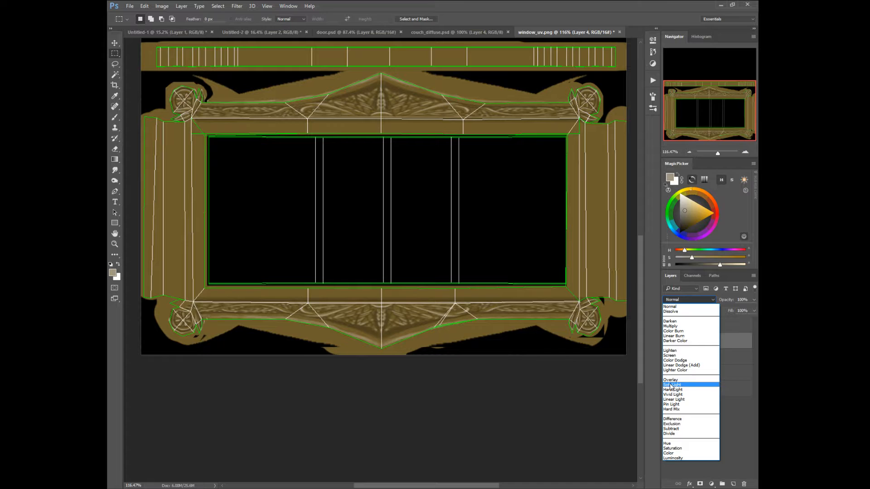
{"action": "left_click", "coordinate": [671, 385]}
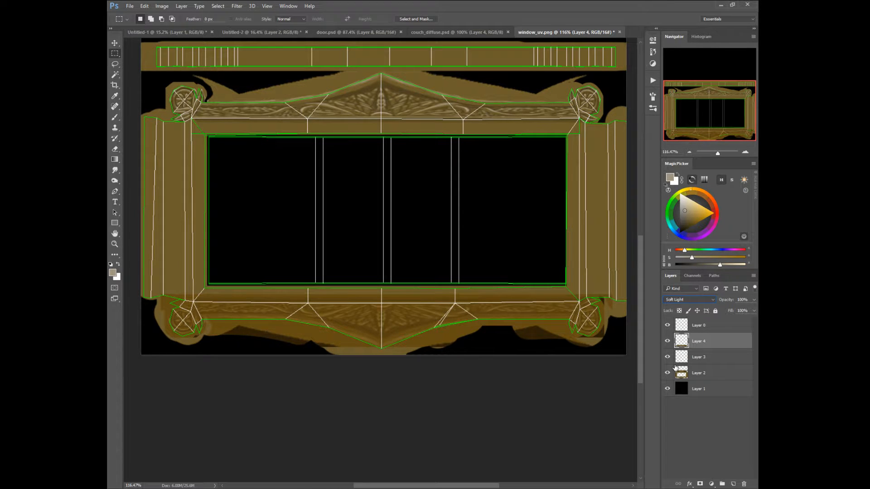
{"action": "key", "text": "Down"}
{"action": "key", "text": "Down"}
{"action": "key", "text": "Down"}
{"action": "key", "text": "Down"}
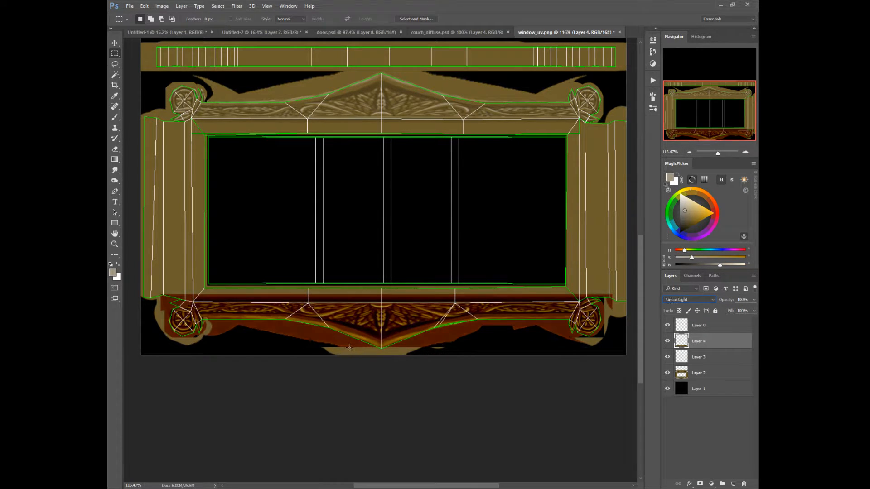
{"action": "key", "text": "Down"}
{"action": "key", "text": "Down"}
{"action": "key", "text": "Down"}
{"action": "key", "text": "Down"}
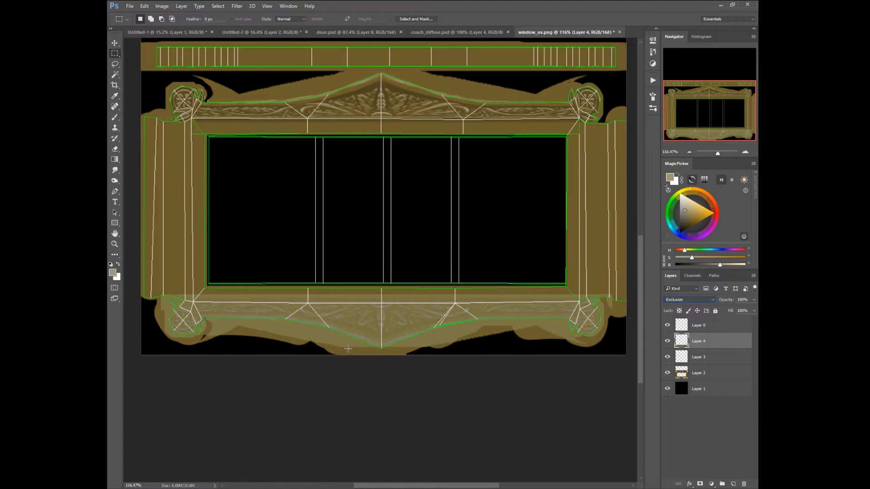
{"action": "key", "text": "Down"}
{"action": "key", "text": "Down"}
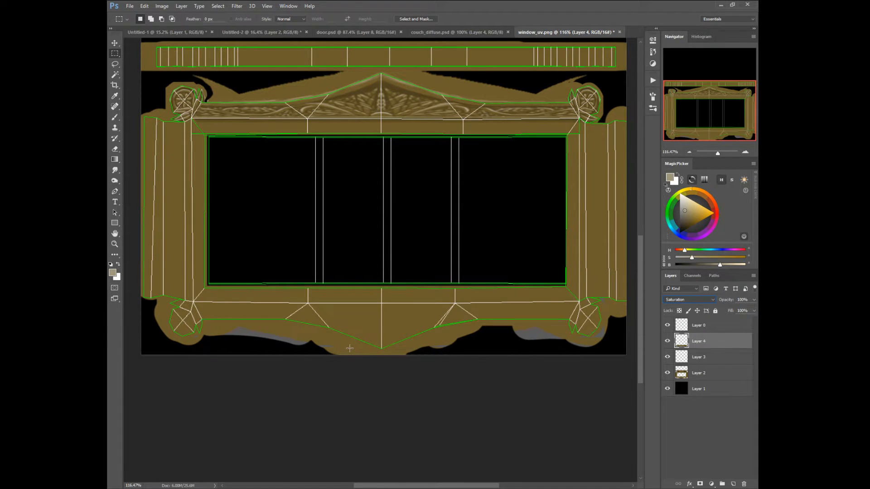
{"action": "key", "text": "Down"}
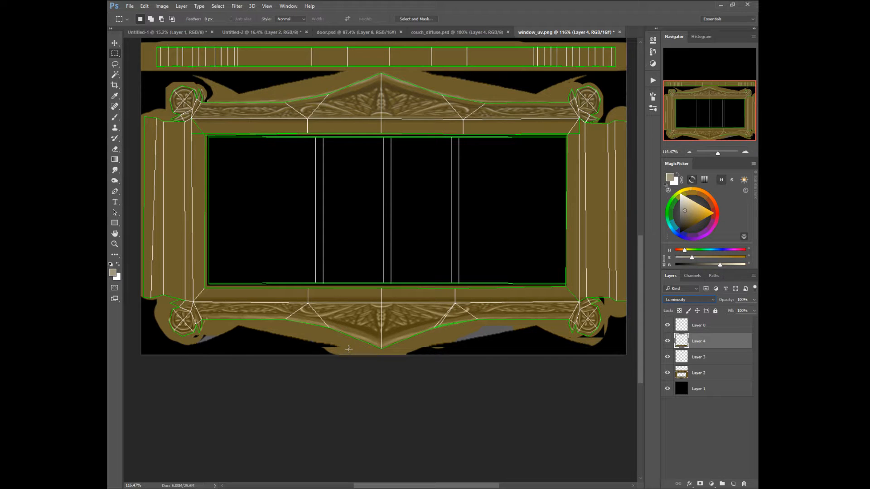
{"action": "key", "text": "Up"}
{"action": "key", "text": "Up"}
{"action": "key", "text": "Up"}
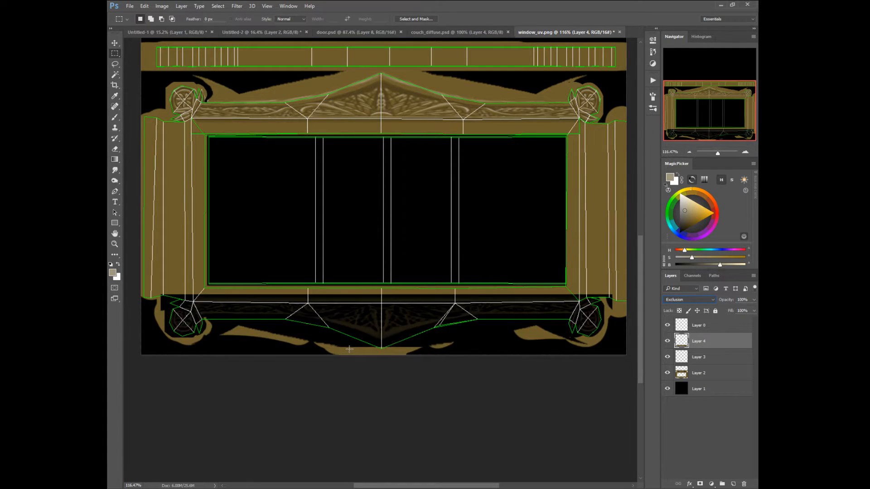
{"action": "key", "text": "Up"}
{"action": "key", "text": "Up"}
{"action": "key", "text": "Up"}
{"action": "key", "text": "Up"}
{"action": "key", "text": "Up"}
{"action": "key", "text": "Up"}
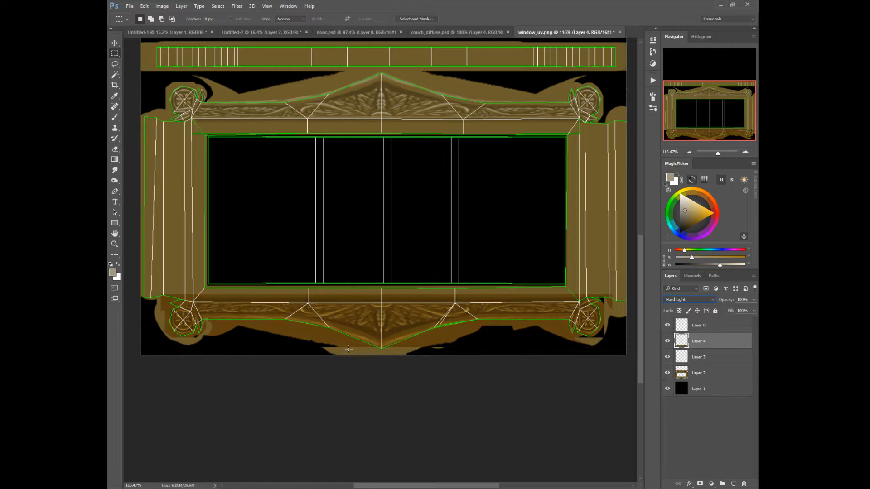
{"action": "key", "text": "Up"}
{"action": "key", "text": "Up"}
{"action": "key", "text": "Up"}
{"action": "key", "text": "Up"}
{"action": "key", "text": "Up"}
{"action": "key", "text": "Up"}
{"action": "key", "text": "Up"}
{"action": "key", "text": "Up"}
{"action": "key", "text": "Up"}
{"action": "key", "text": "Up"}
{"action": "key", "text": "Up"}
{"action": "key", "text": "Up"}
{"action": "key", "text": "Up"}
{"action": "key", "text": "Up"}
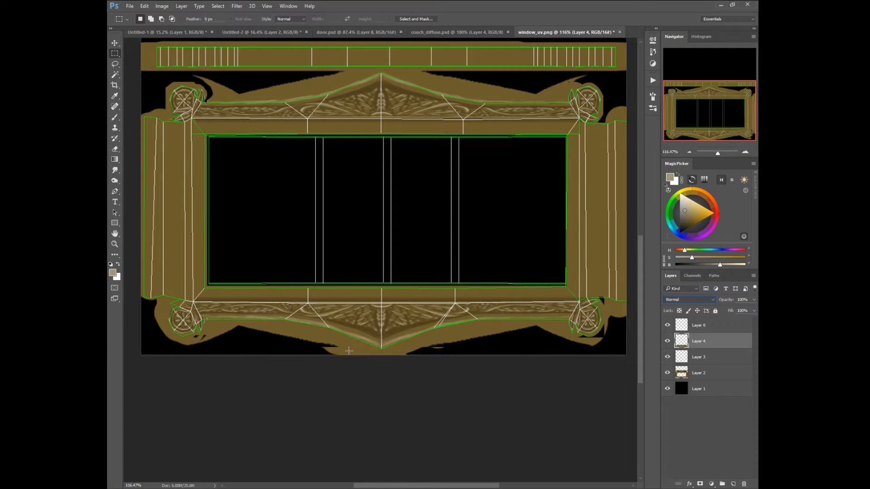
- Duplicate Layer 4 with the lower carved ornament and hide the original layer
{"action": "left_click", "coordinate": [163, 6]}
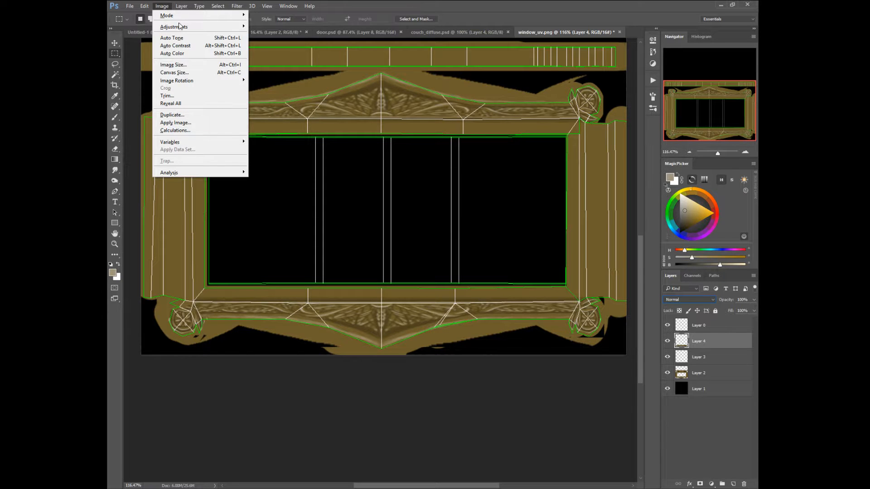
{"action": "mouse_move", "coordinate": [180, 28]}
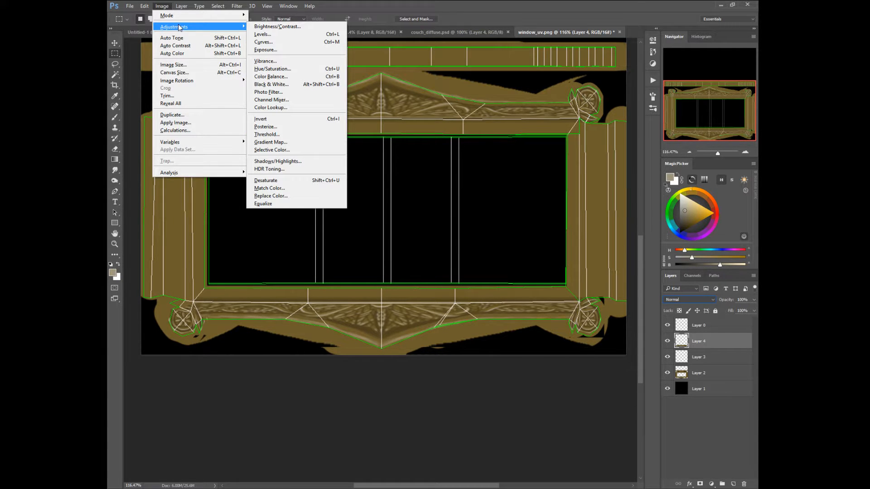
{"action": "left_click", "coordinate": [667, 343]}
{"action": "left_click", "coordinate": [666, 343]}
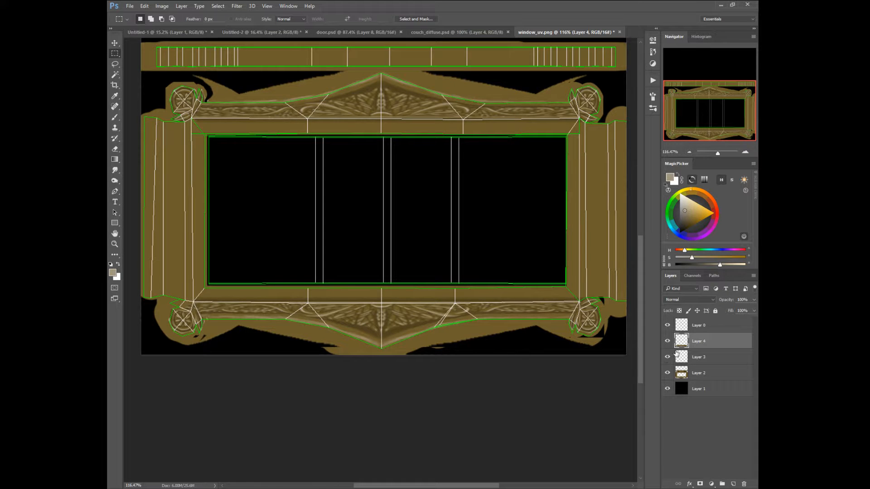
{"action": "left_click_drag", "start_coordinate": [680, 344], "coordinate": [733, 482]}
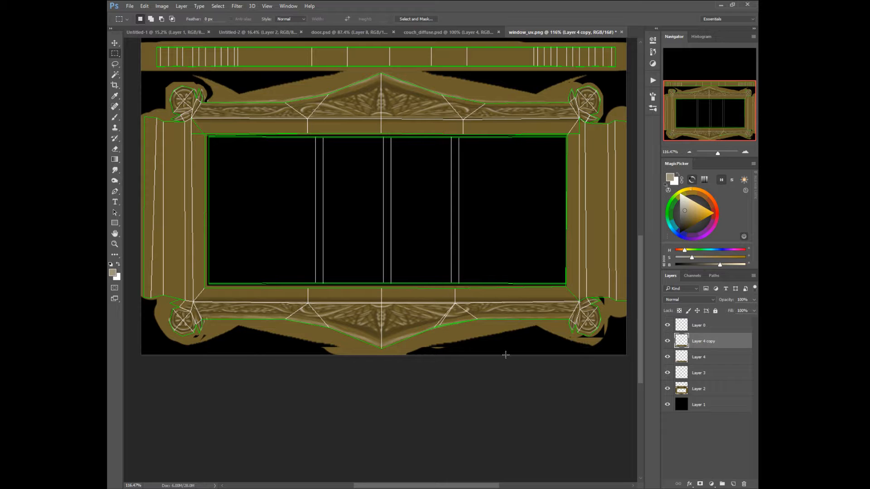
{"action": "right_click", "coordinate": [419, 311]}
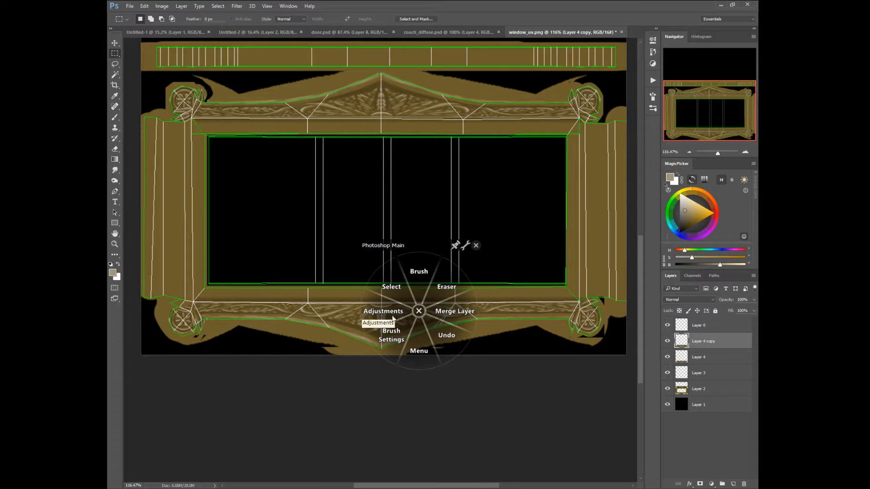
{"action": "left_click", "coordinate": [668, 358]}
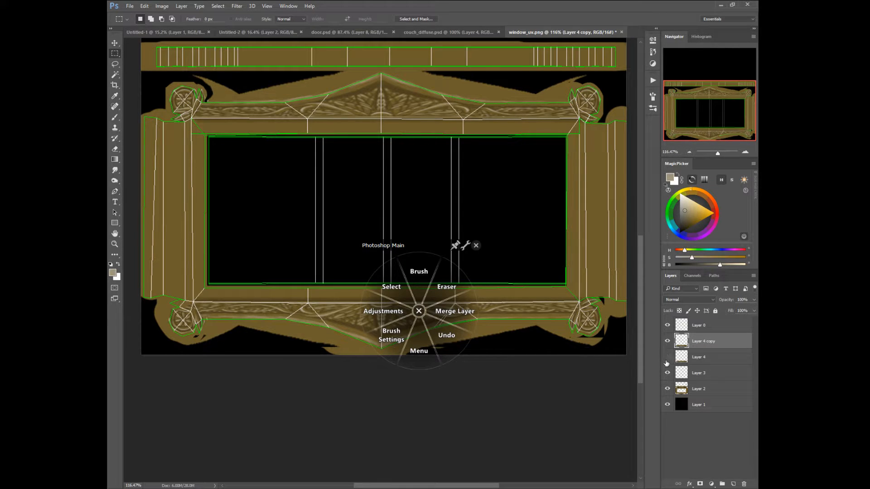
- Desaturate the duplicated lower ornament with Hue/Saturation by setting the saturation to -100
{"action": "left_click", "coordinate": [383, 316]}
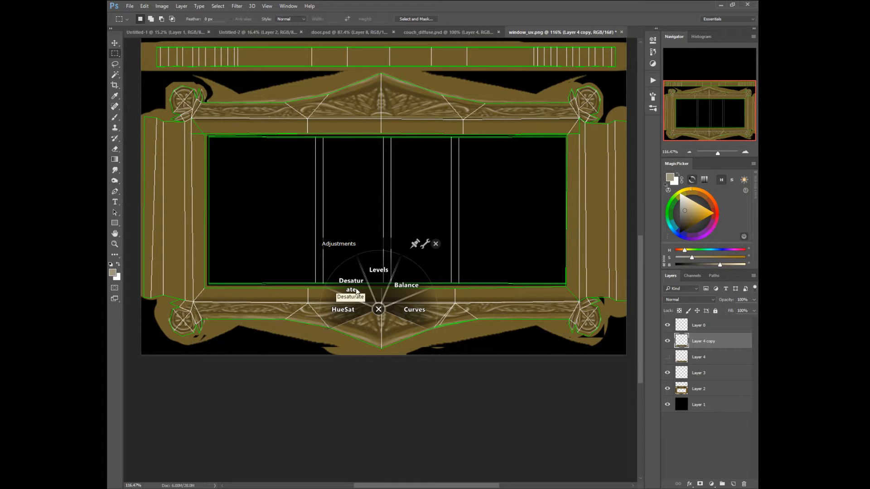
{"action": "left_click", "coordinate": [349, 311]}
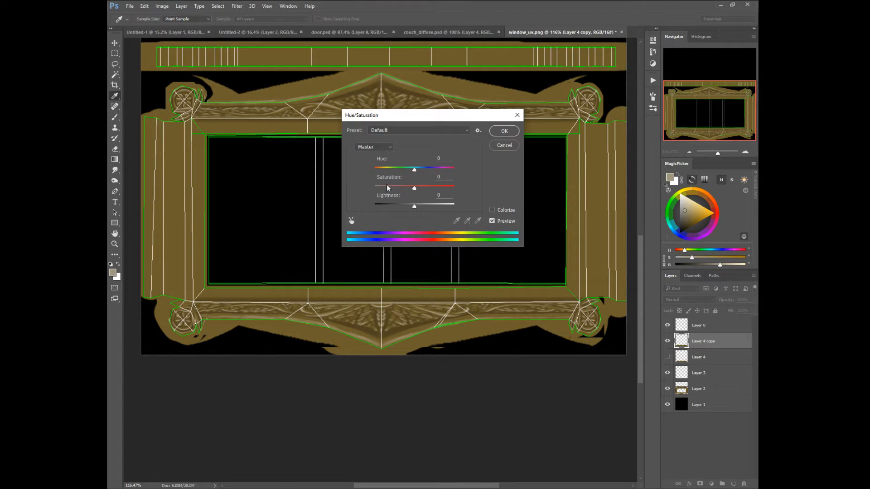
{"action": "left_click_drag", "start_coordinate": [387, 186], "coordinate": [362, 184]}
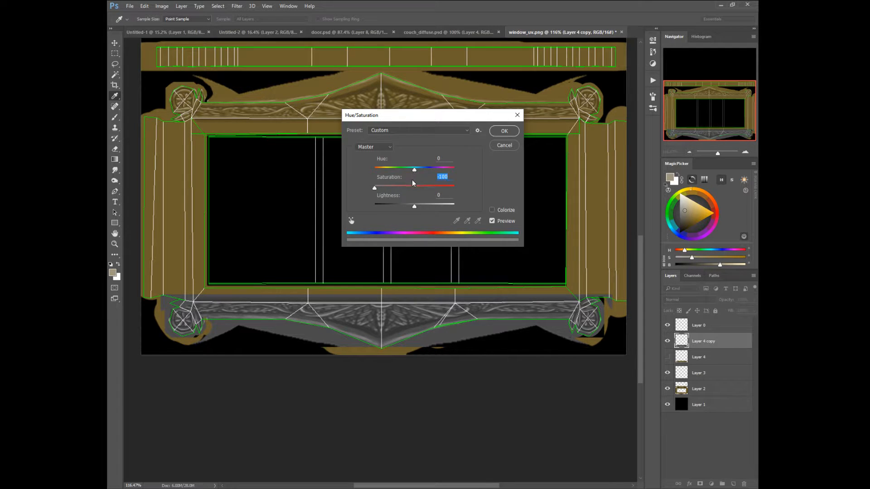
{"action": "left_click", "coordinate": [504, 132]}
- Darken the grey ornament copy and strengthen its contrast with Levels by raising the midtone and black input levels
{"action": "right_click", "coordinate": [385, 301]}
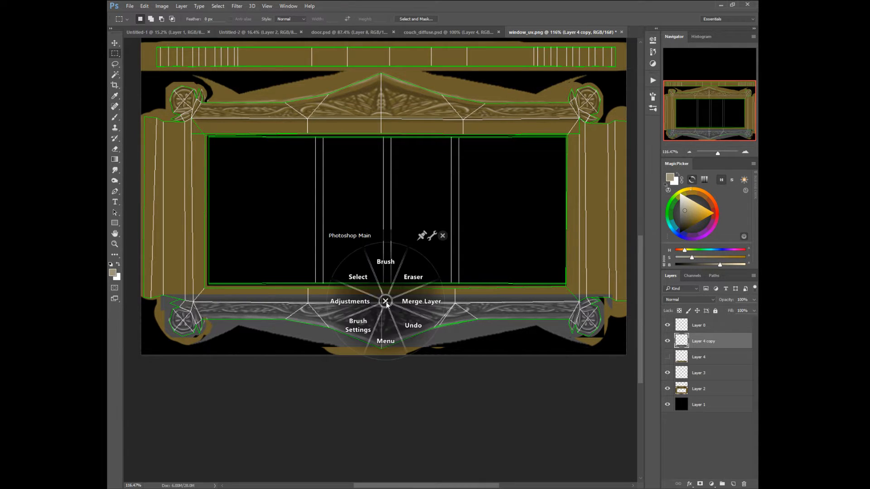
{"action": "left_click", "coordinate": [343, 295]}
{"action": "left_click", "coordinate": [336, 255]}
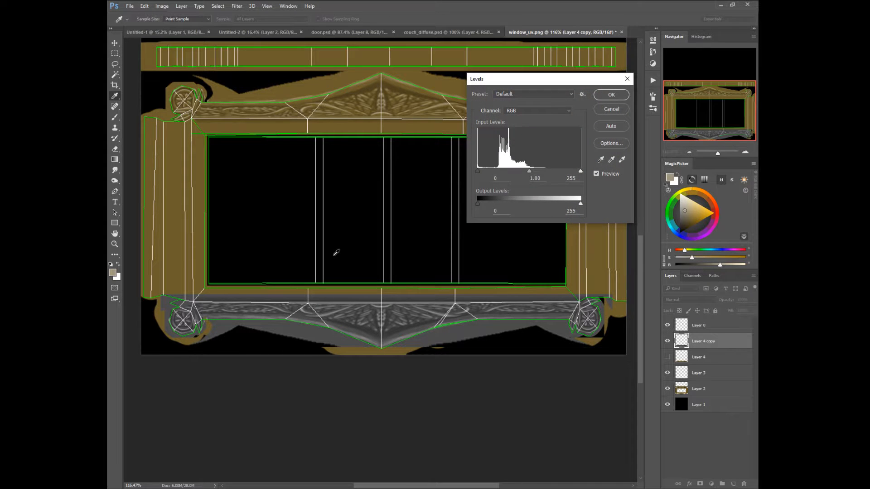
{"action": "mouse_move", "coordinate": [528, 170]}
{"action": "left_mouse_down"}
{"action": "mouse_move", "coordinate": [565, 172]}
{"action": "mouse_move", "coordinate": [556, 172]}
{"action": "left_mouse_up"}
{"action": "left_click_drag", "start_coordinate": [476, 170], "coordinate": [525, 170]}
{"action": "left_click", "coordinate": [610, 94]}
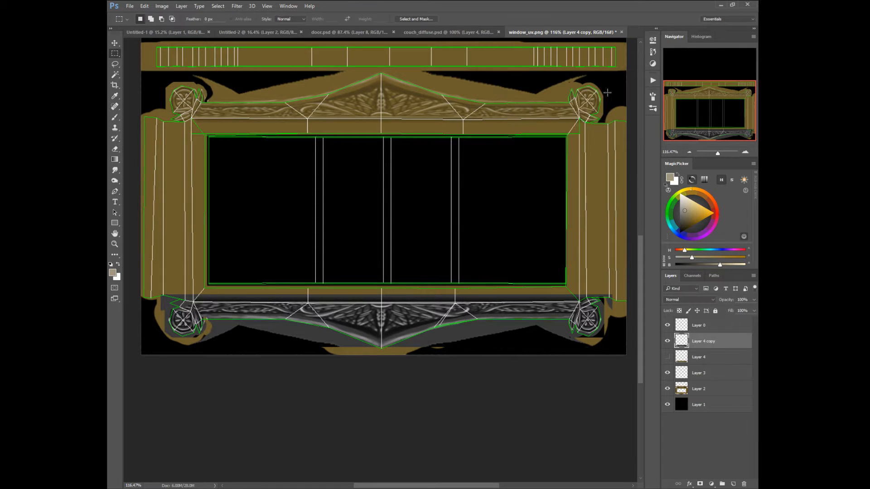
- Invert the colours of the grey lower ornament copy
{"action": "left_click", "coordinate": [160, 6]}
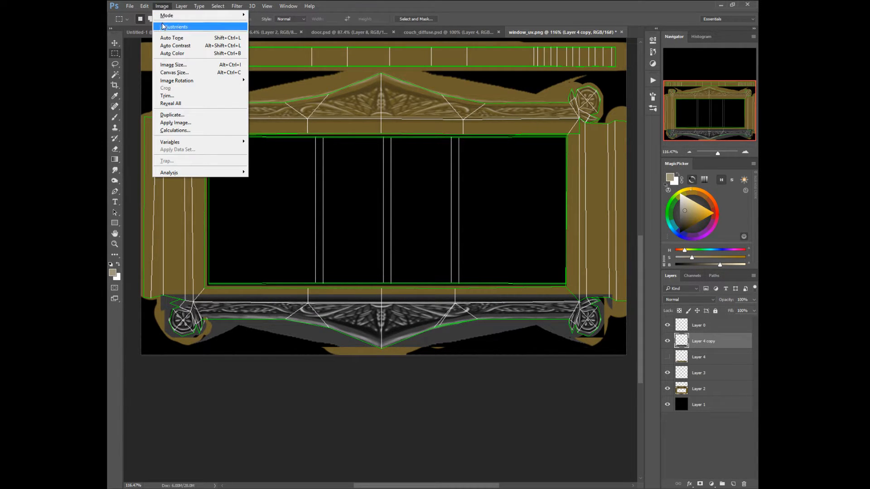
{"action": "mouse_move", "coordinate": [181, 26]}
{"action": "left_click", "coordinate": [262, 118]}
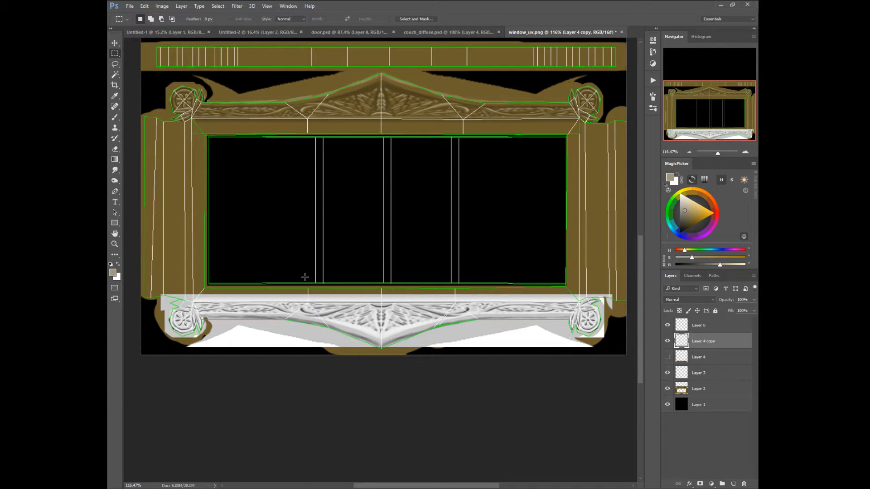
- Try blend modes from Darken through Divide on the inverted ornament copy
{"action": "left_click", "coordinate": [675, 299]}
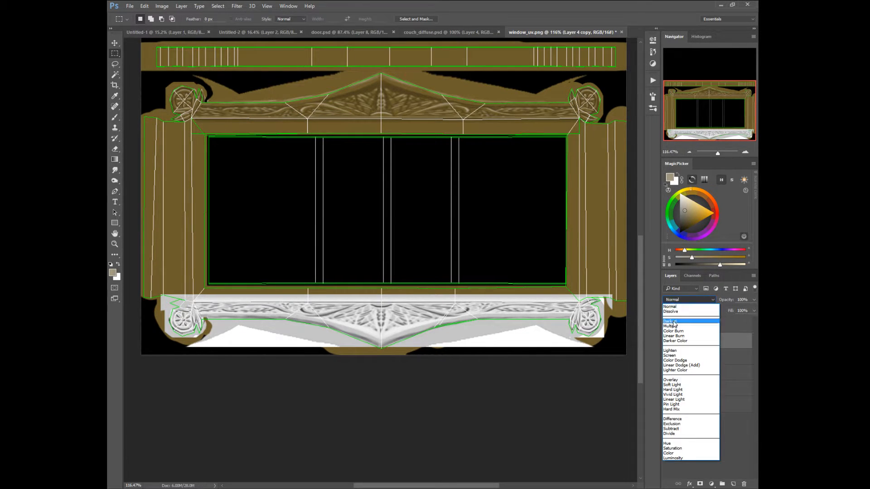
{"action": "left_click", "coordinate": [673, 322]}
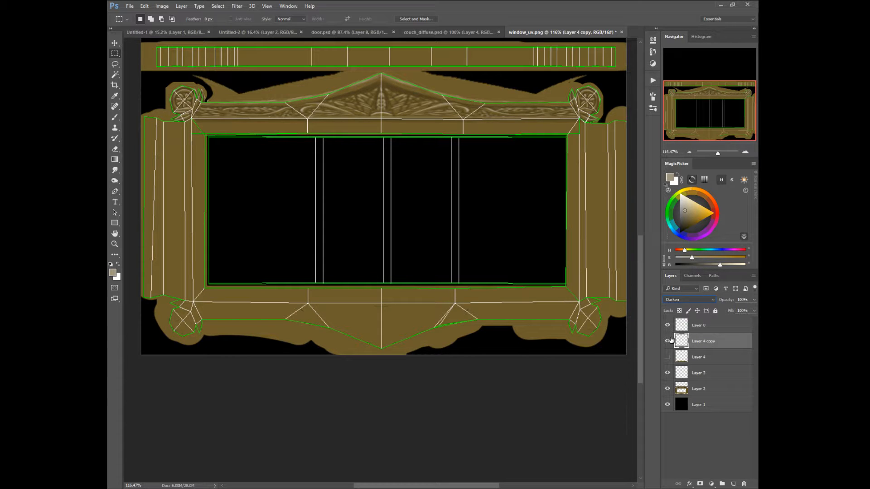
{"action": "scroll", "coordinate": [670, 303], "scroll_direction": "down", "scroll_amount": 2}
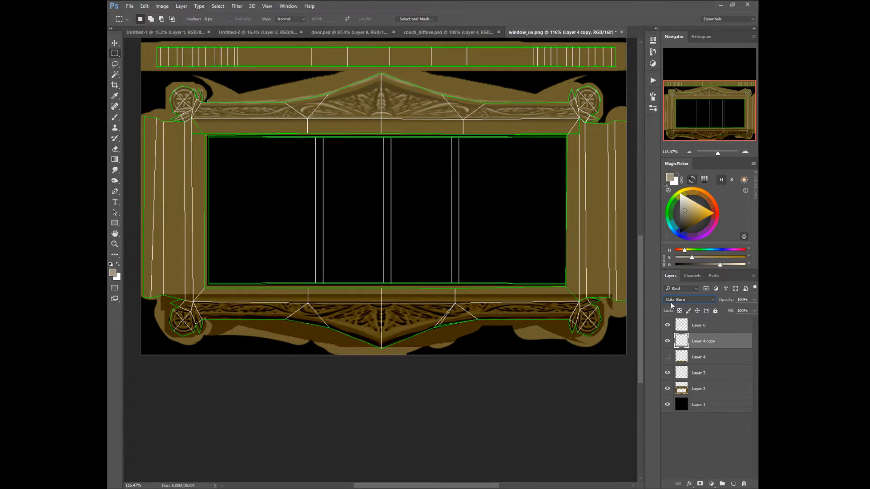
{"action": "scroll", "coordinate": [670, 303], "scroll_direction": "up", "scroll_amount": 1}
{"action": "scroll", "coordinate": [671, 304], "scroll_direction": "down", "scroll_amount": 1}
{"action": "scroll", "coordinate": [670, 308], "scroll_direction": "down", "scroll_amount": 3}
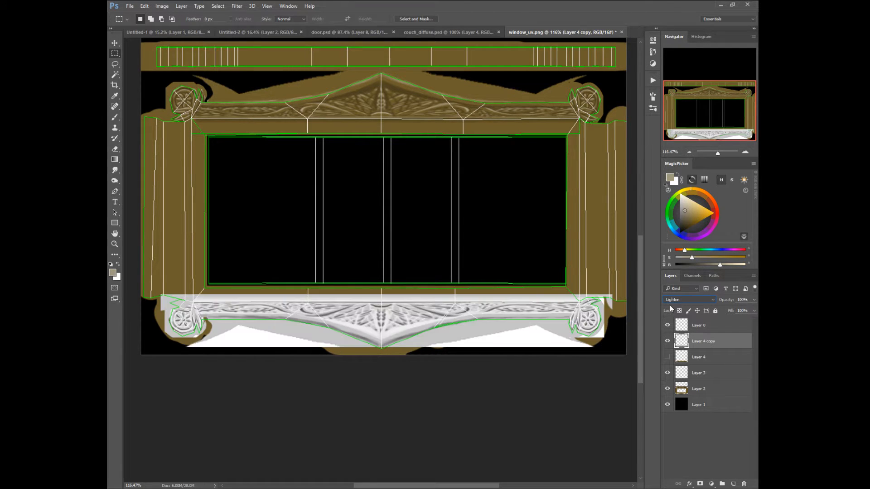
{"action": "scroll", "coordinate": [671, 308], "scroll_direction": "down", "scroll_amount": 5}
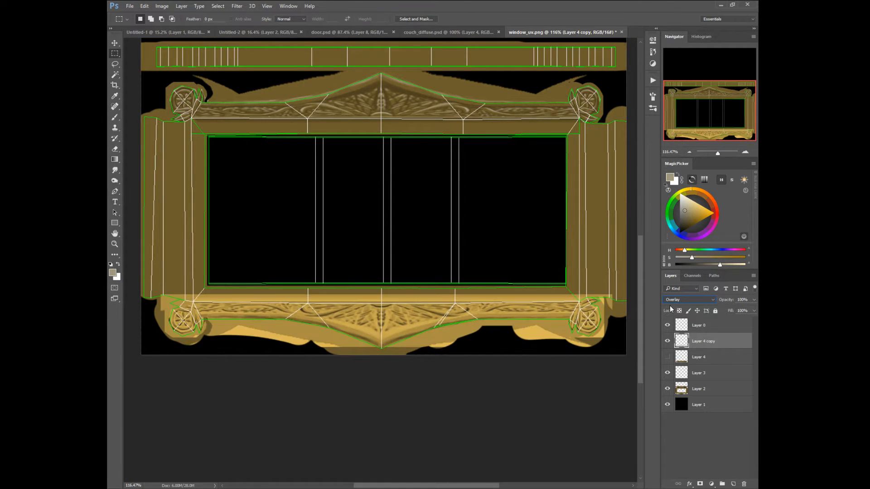
{"action": "scroll", "coordinate": [671, 309], "scroll_direction": "down", "scroll_amount": 1}
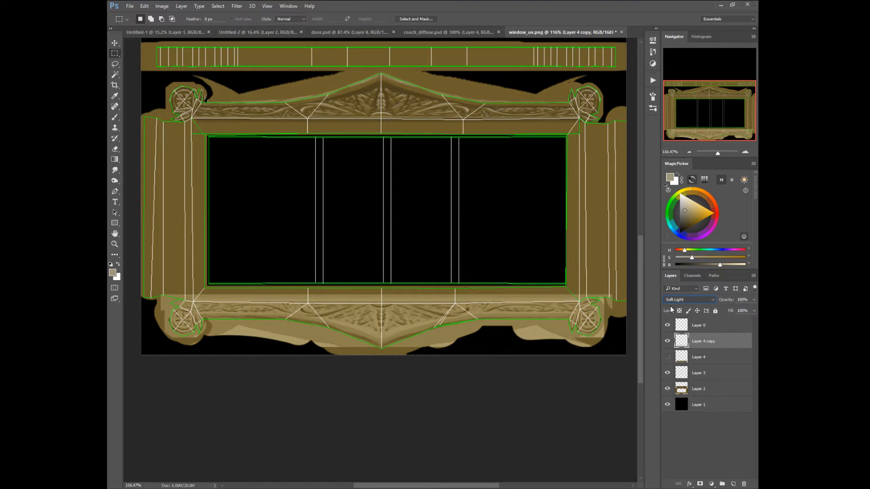
{"action": "scroll", "coordinate": [670, 308], "scroll_direction": "down", "scroll_amount": 4}
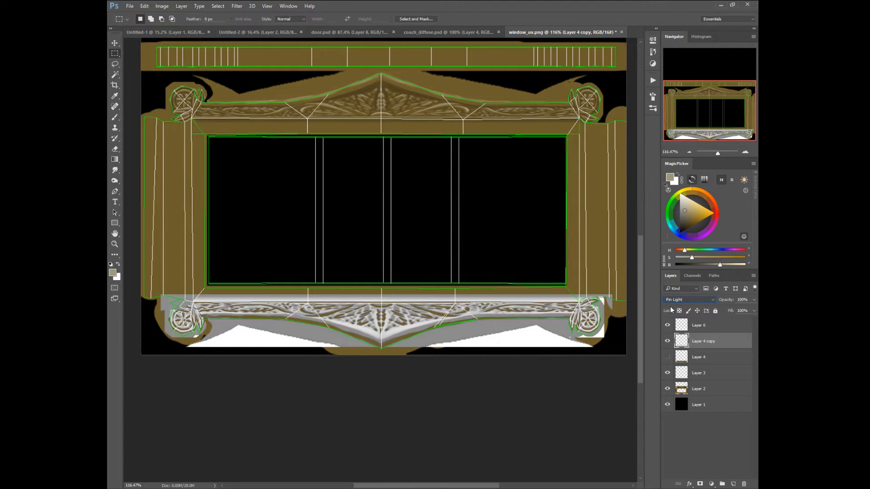
{"action": "scroll", "coordinate": [671, 309], "scroll_direction": "down", "scroll_amount": 2}
{"action": "scroll", "coordinate": [670, 307], "scroll_direction": "down", "scroll_amount": 1}
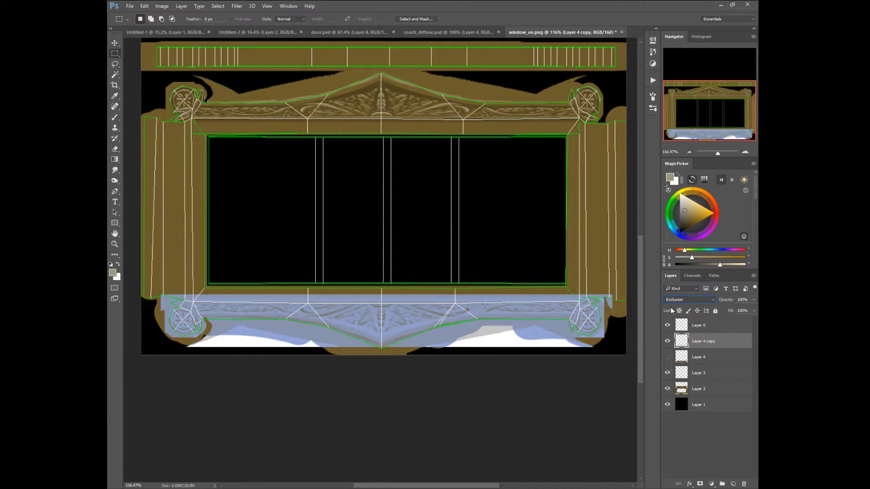
{"action": "key", "text": "Down"}
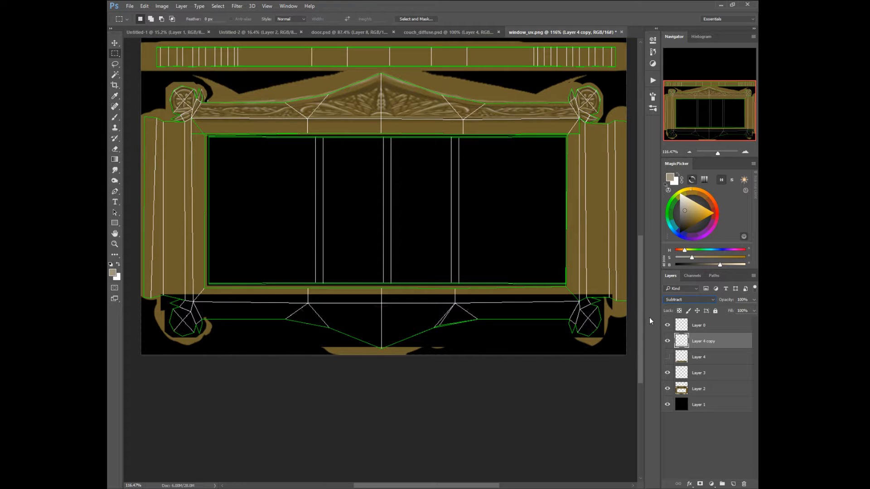
{"action": "key", "text": "Down"}
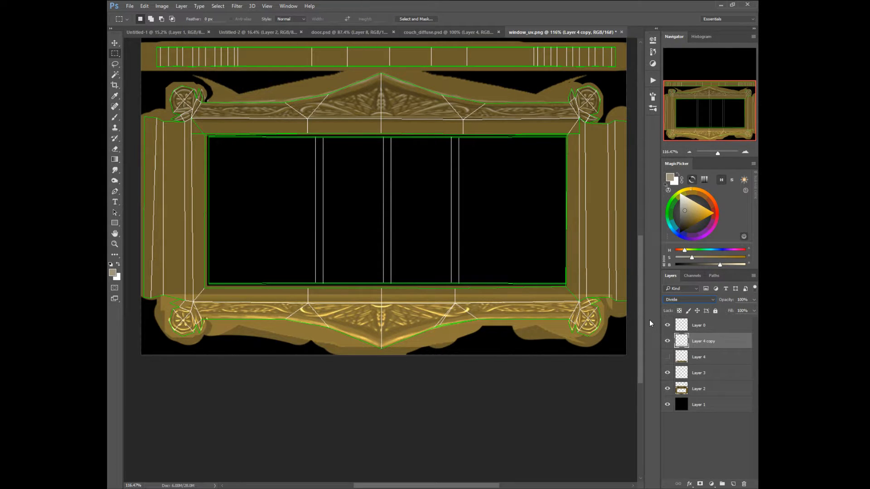
- Go back through the blend modes and set the inverted ornament copy to Soft Light
{"action": "key", "text": "Up"}
{"action": "key", "text": "Up"}
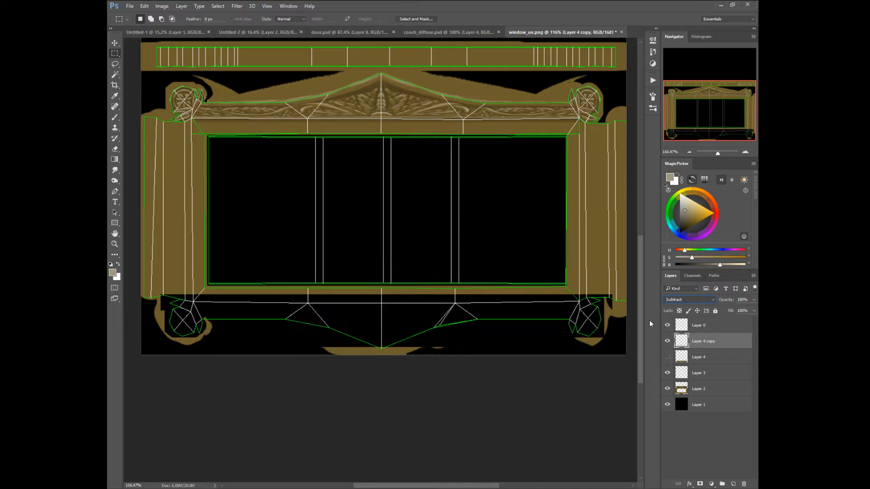
{"action": "key", "text": "Up"}
{"action": "key", "text": "Up"}
{"action": "key", "text": "Up"}
{"action": "key", "text": "Up"}
{"action": "key", "text": "Up"}
{"action": "key", "text": "Up"}
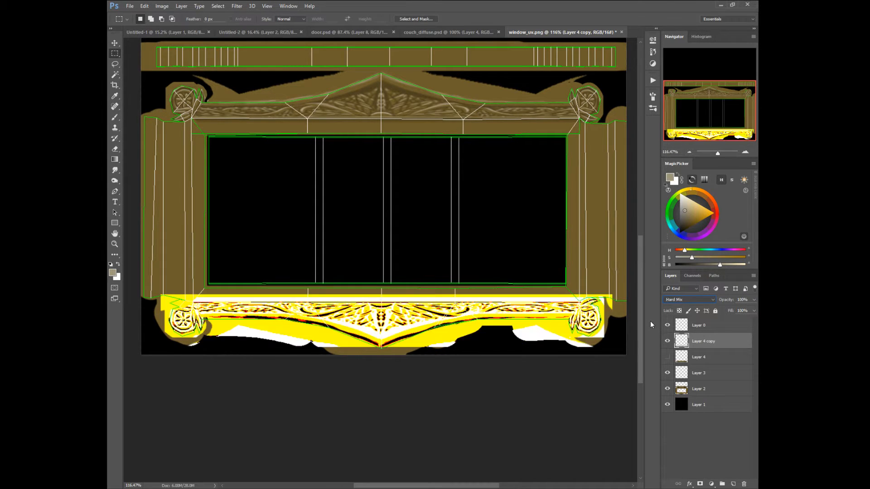
{"action": "key", "text": "Up"}
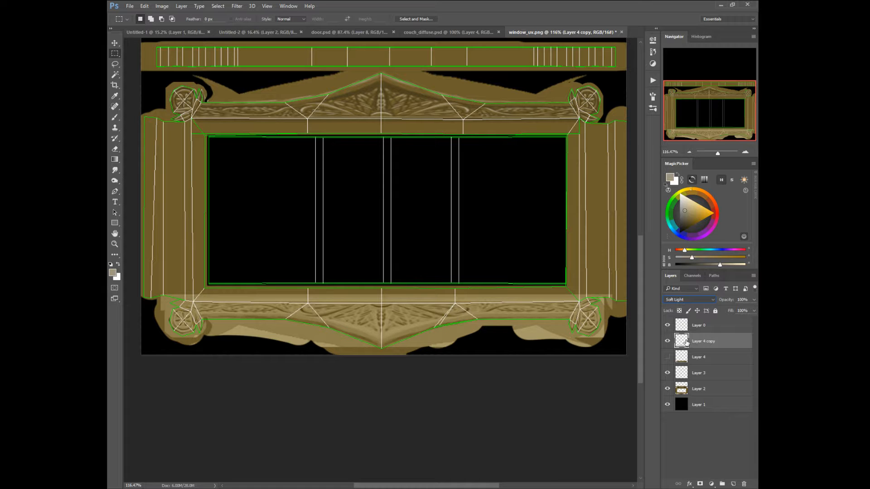
- Duplicate the Soft Light ornament layer, compare blend modes on the duplicate and set it to Color Burn
{"action": "mouse_move", "coordinate": [685, 344]}
{"action": "left_mouse_down"}
{"action": "mouse_move", "coordinate": [721, 478]}
{"action": "mouse_move", "coordinate": [734, 483]}
{"action": "left_mouse_up"}
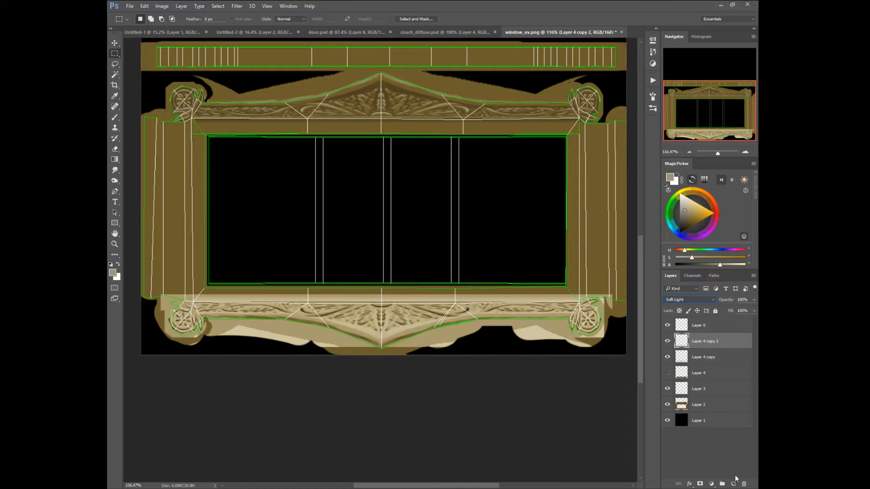
{"action": "left_click", "coordinate": [689, 300]}
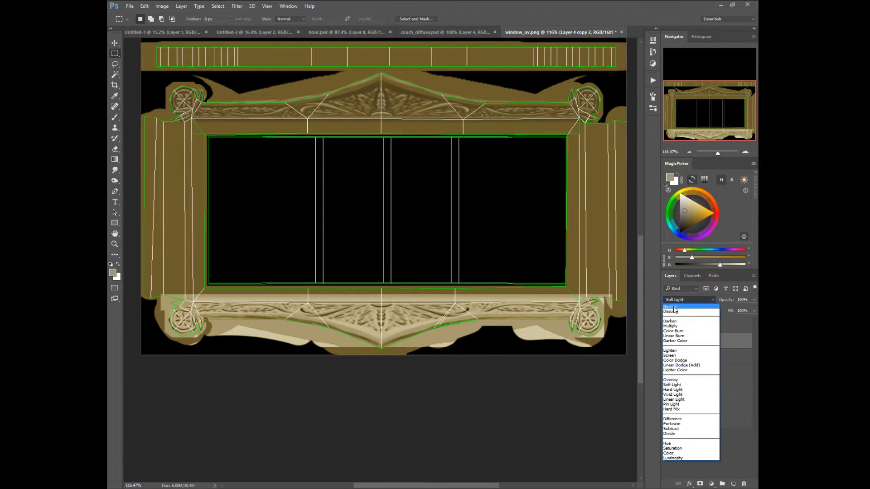
{"action": "left_click", "coordinate": [674, 361]}
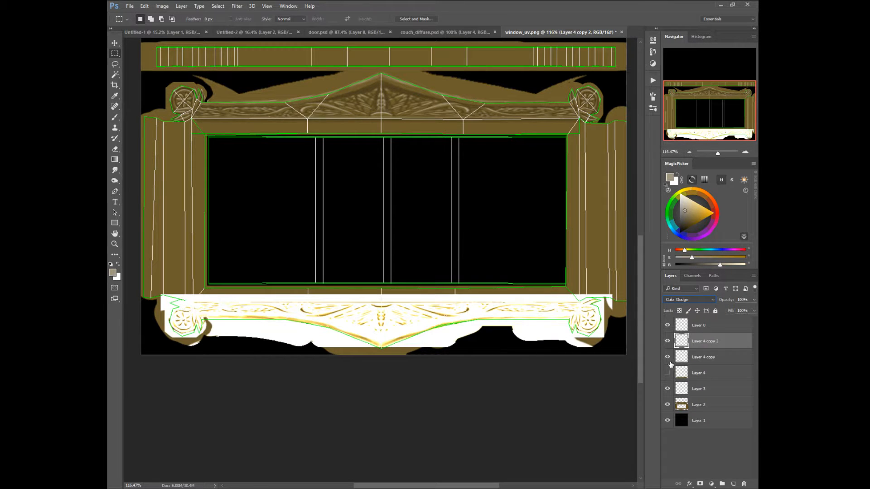
{"action": "left_click", "coordinate": [675, 298]}
{"action": "left_click", "coordinate": [671, 320]}
{"action": "key", "text": "Up"}
{"action": "key", "text": "Up"}
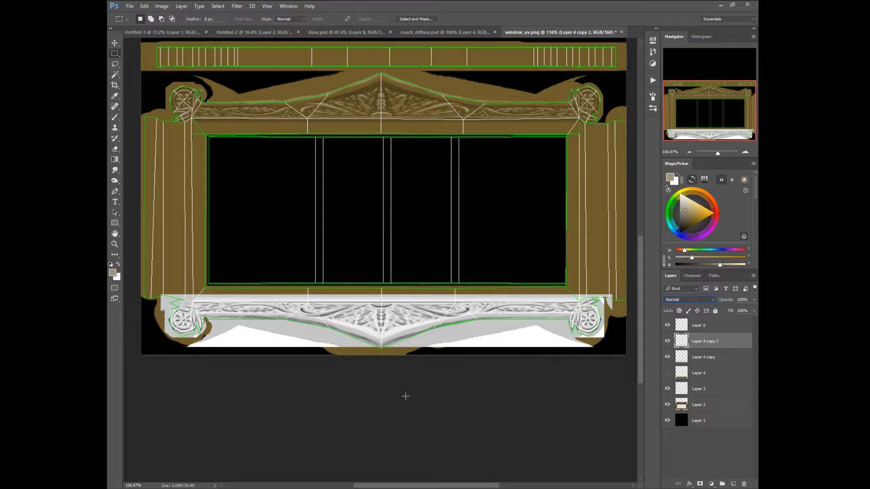
{"action": "key", "text": "Down"}
{"action": "key", "text": "Down"}
{"action": "key", "text": "Down"}
{"action": "key", "text": "Down"}
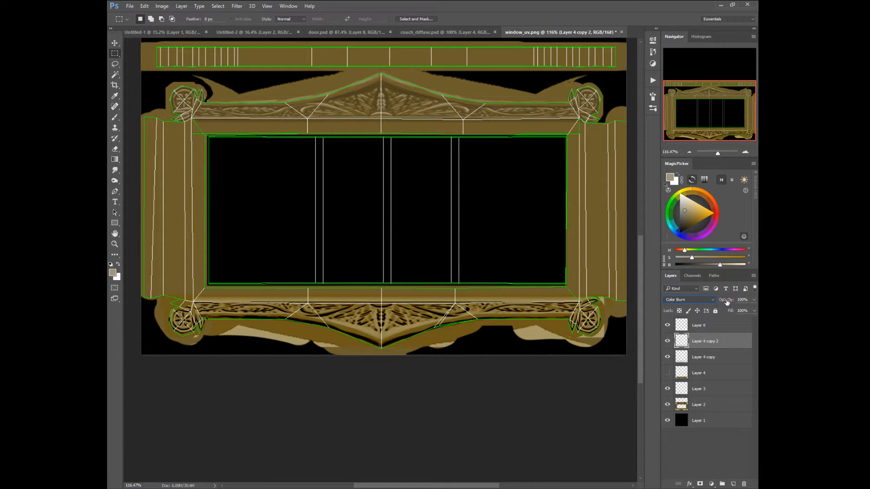
- Lower the opacity of the Color Burn ornament copy and set the Soft Light copy's opacity to 53%
{"action": "mouse_move", "coordinate": [729, 301]}
{"action": "left_mouse_down"}
{"action": "mouse_move", "coordinate": [719, 302]}
{"action": "mouse_move", "coordinate": [727, 301]}
{"action": "left_mouse_up"}
{"action": "left_click", "coordinate": [684, 357]}
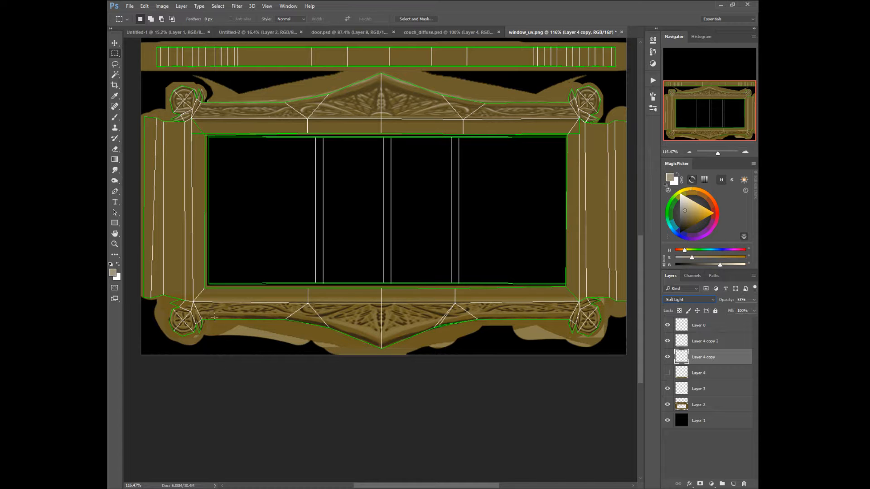
- Add a new normal layer named Layer 5 directly above the Soft Light ornament copy
{"action": "right_click", "coordinate": [211, 302]}
{"action": "left_click", "coordinate": [212, 303]}
{"action": "right_click", "coordinate": [241, 315]}
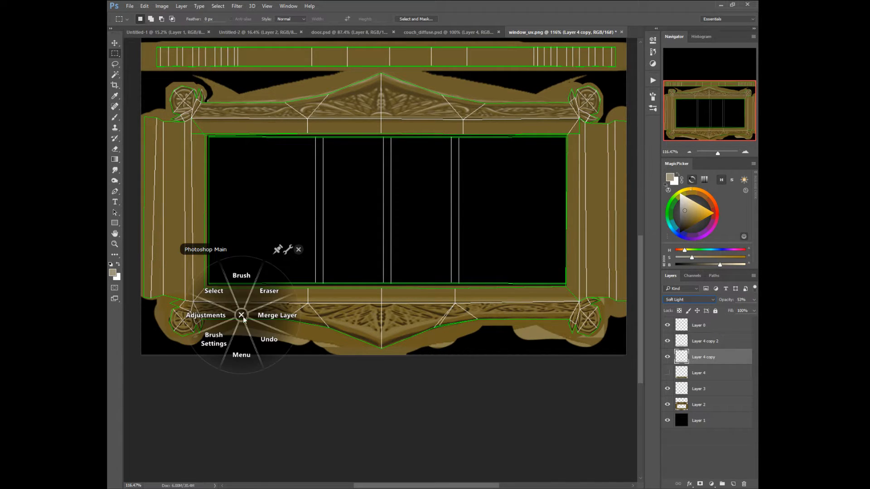
{"action": "left_click", "coordinate": [241, 338]}
{"action": "left_click", "coordinate": [242, 293]}
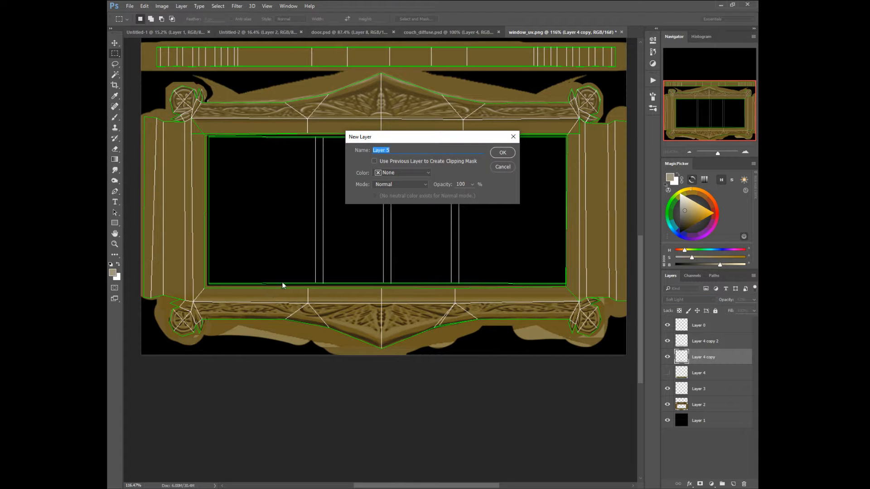
{"action": "left_click", "coordinate": [502, 152]}
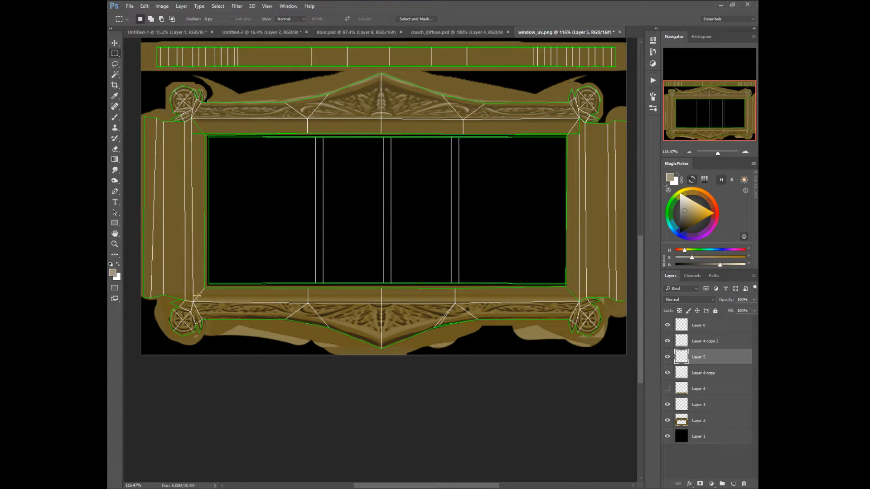
- Switch to the Brush tool and sample a brown from the lower frame as the painting colour
{"action": "key", "text": "alt"}
{"action": "right_click", "coordinate": [247, 304]}
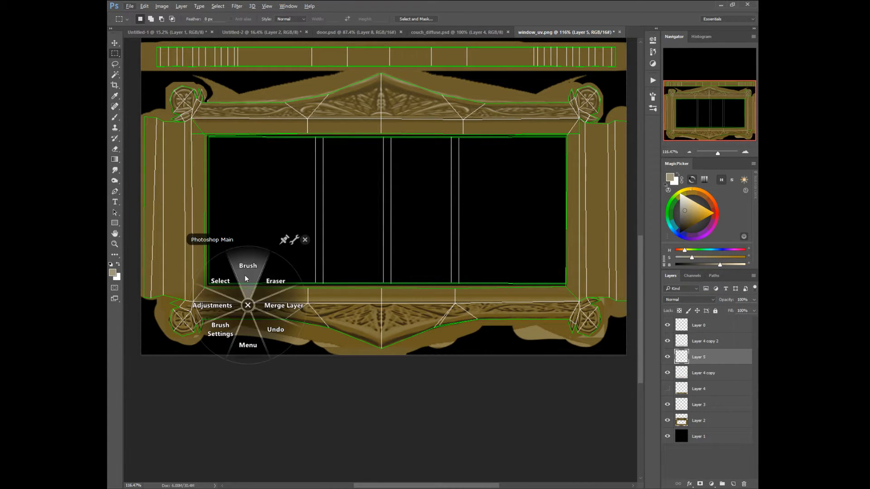
{"action": "left_click", "coordinate": [247, 276]}
{"action": "left_click", "coordinate": [236, 300], "text": "alt"}
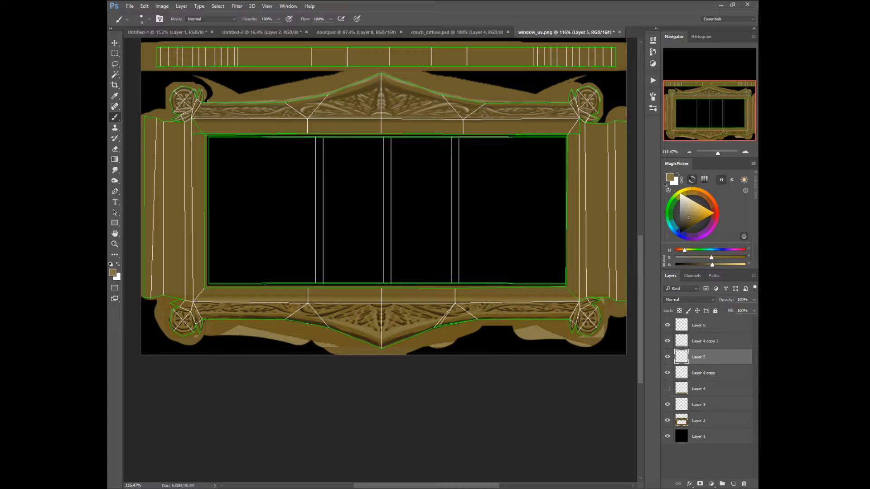
{"action": "left_click", "coordinate": [244, 325], "text": "alt"}
- Add Layer 6 above the Color Burn ornament copy and pick a lighter tan based on the lower ledge's brown
{"action": "left_click", "coordinate": [677, 339]}
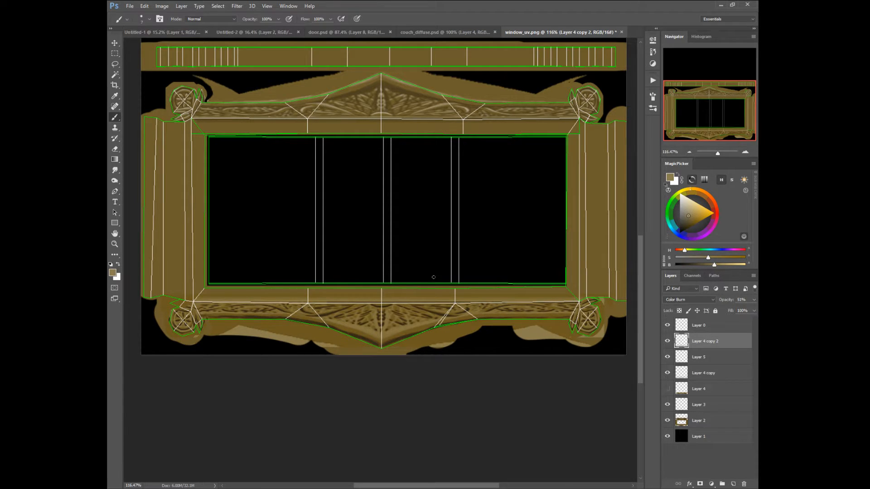
{"action": "right_click", "coordinate": [416, 269]}
{"action": "left_click", "coordinate": [419, 303]}
{"action": "left_click", "coordinate": [416, 267]}
{"action": "left_click", "coordinate": [498, 155]}
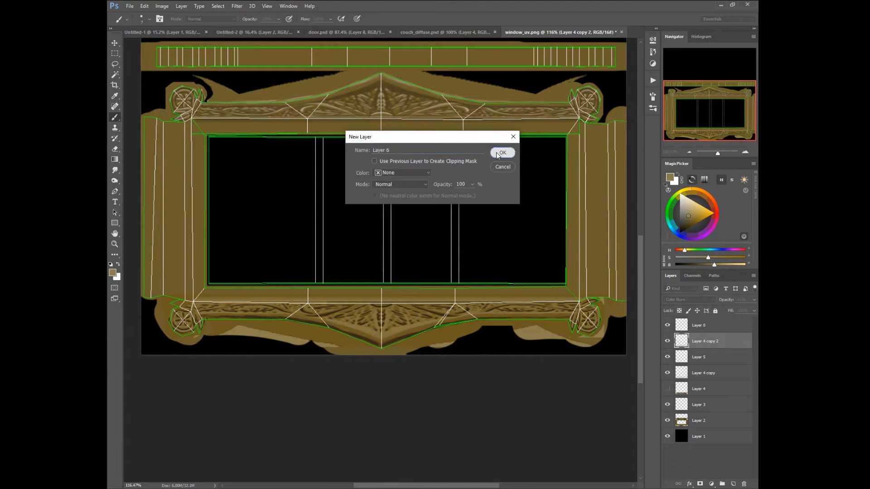
{"action": "left_click", "coordinate": [207, 294], "text": "alt"}
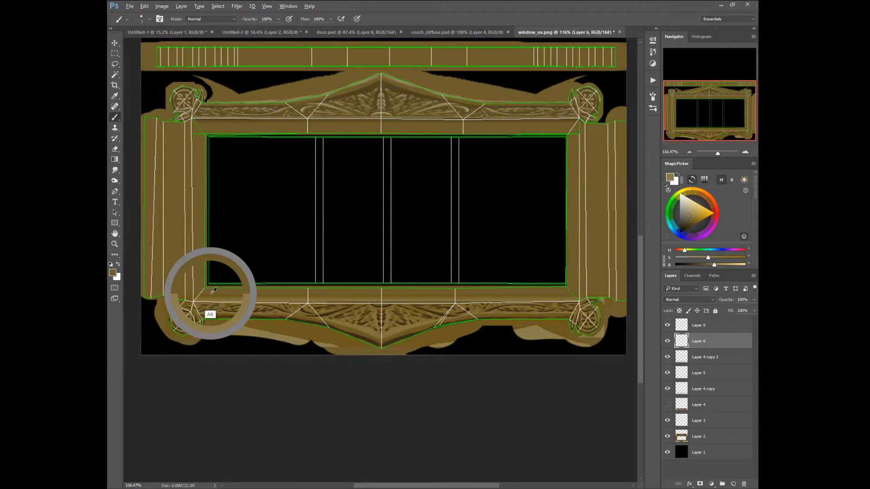
{"action": "left_click", "coordinate": [689, 214]}
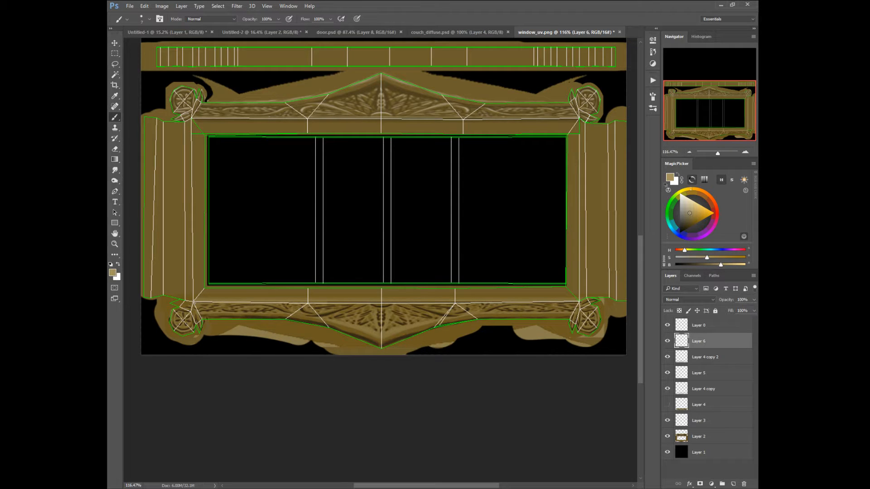
- Try painting a light tan highlight along the lower ledge with an enlarged brush, and undo the stroke
{"action": "mouse_move", "coordinate": [194, 300]}
{"action": "left_mouse_down"}
{"action": "mouse_move", "coordinate": [574, 302]}
{"action": "mouse_move", "coordinate": [558, 292]}
{"action": "left_mouse_up"}
{"action": "key", "text": "bracketright"}
{"action": "key", "text": "bracketright"}
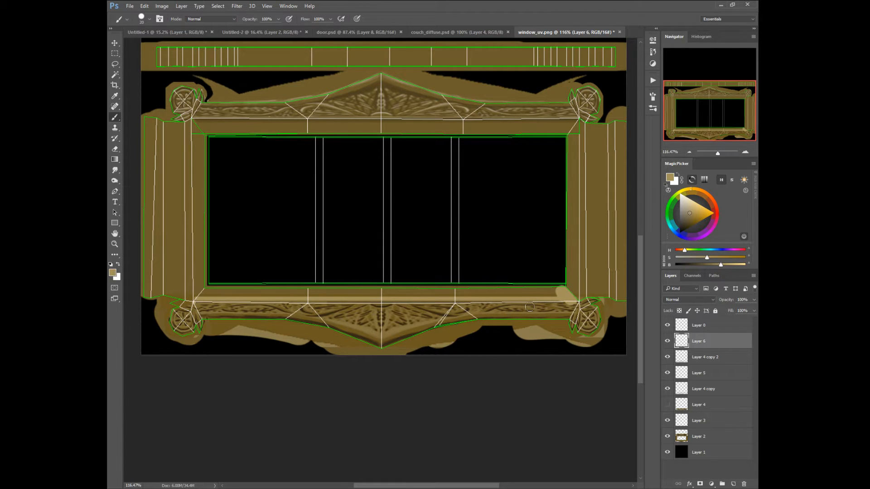
{"action": "key", "text": "ctrl+z"}
- Turn on Transfer in the brush settings and adjust the brush size for the lower ledge
{"action": "key", "text": "bracketright"}
{"action": "left_click", "coordinate": [651, 98]}
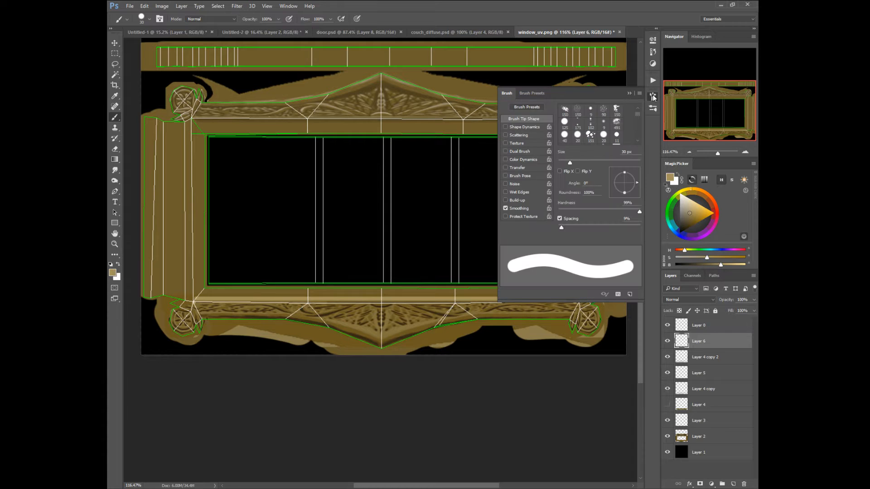
{"action": "left_click", "coordinate": [506, 168]}
{"action": "left_click", "coordinate": [509, 93]}
{"action": "key", "text": "bracketleft"}
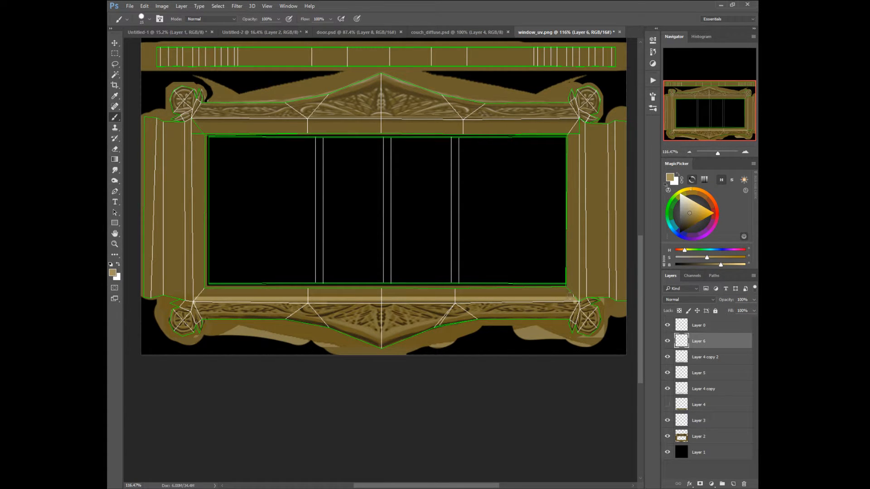
- Paint the whole lower ledge of the window frame with the light tan using a progressively larger brush
{"action": "left_click_drag", "start_coordinate": [564, 289], "coordinate": [197, 292]}
{"action": "key", "text": "bracketright"}
{"action": "key", "text": "bracketright"}
{"action": "key", "text": "bracketright"}
{"action": "key", "text": "bracketright"}
{"action": "key", "text": "bracketright"}
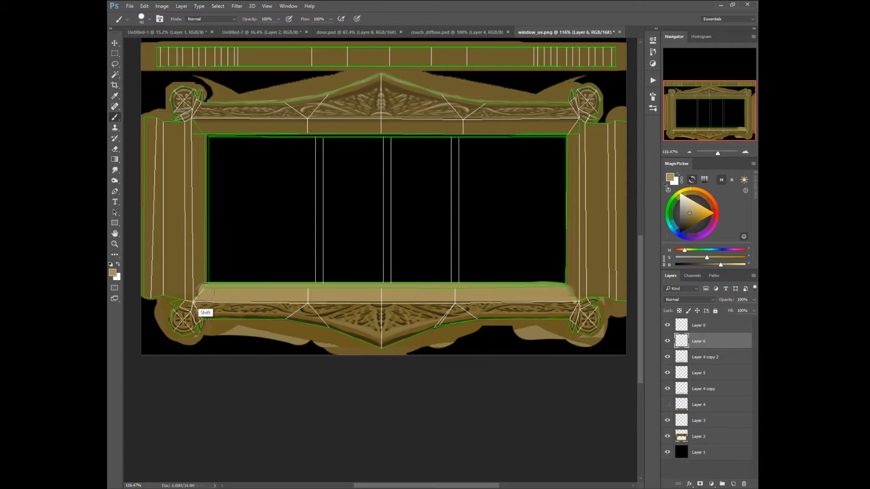
- Erase the excess tan at the lower ledge's left corner and set the highlight layer's opacity to 77%
{"action": "right_click", "coordinate": [204, 296]}
{"action": "left_click", "coordinate": [226, 278]}
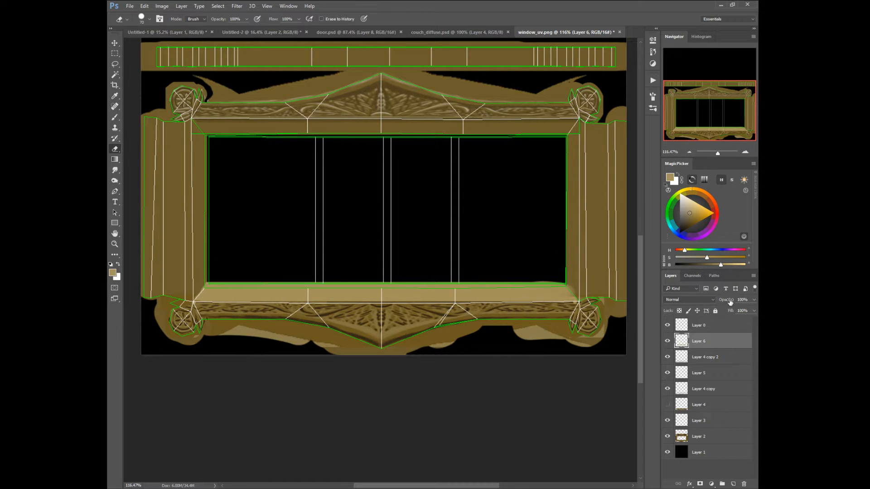
{"action": "left_click_drag", "start_coordinate": [729, 302], "coordinate": [722, 307]}
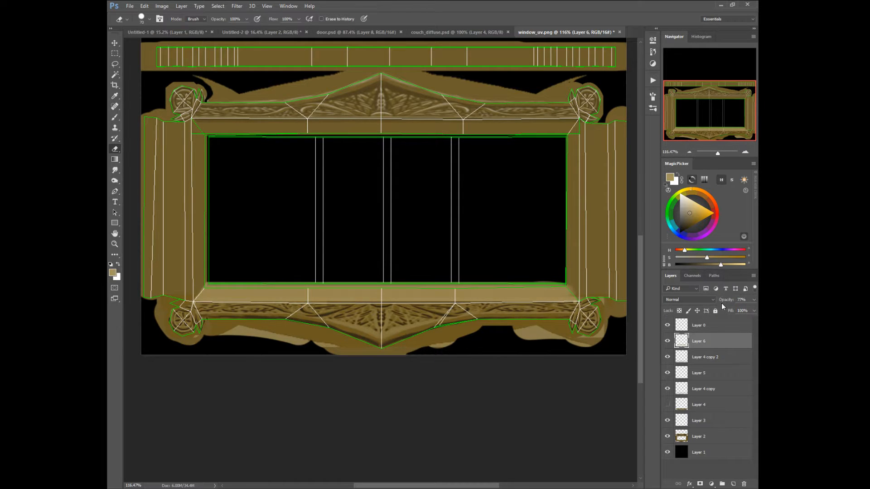
{"action": "key", "text": "bracketleft"}
{"action": "key", "text": "bracketleft"}
{"action": "key", "text": "bracketleft"}
- Paint thin highlights along the lower carved ornament with a small brush, using a sampled tan and a lighter variant of it
{"action": "right_click", "coordinate": [466, 307]}
{"action": "left_click", "coordinate": [467, 276]}
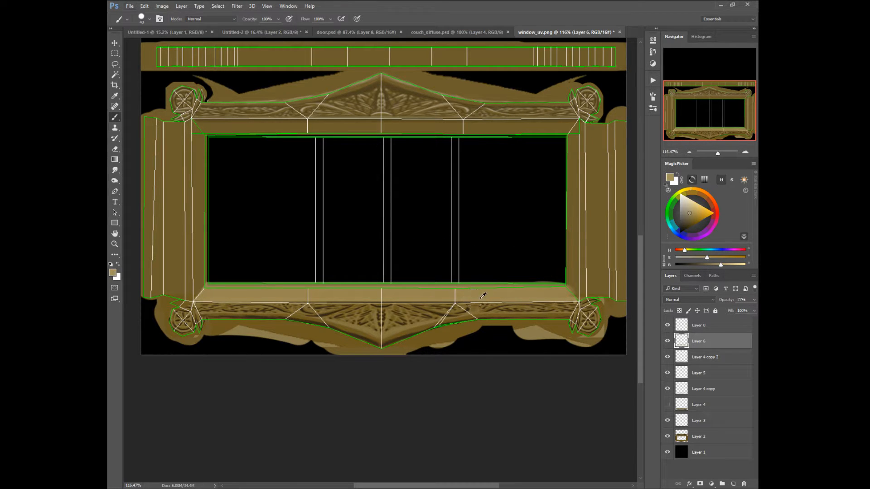
{"action": "left_click", "coordinate": [479, 317], "text": "alt"}
{"action": "key", "text": "bracketleft"}
{"action": "key", "text": "bracketleft"}
{"action": "key", "text": "bracketleft"}
{"action": "left_click_drag", "start_coordinate": [214, 312], "coordinate": [310, 317]}
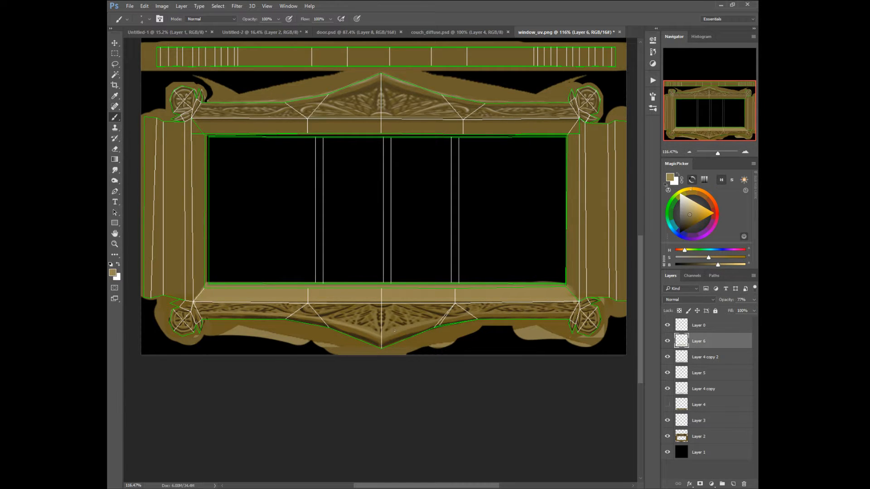
{"action": "left_click_drag", "start_coordinate": [446, 317], "coordinate": [585, 311]}
{"action": "left_click_drag", "start_coordinate": [588, 321], "coordinate": [588, 316]}
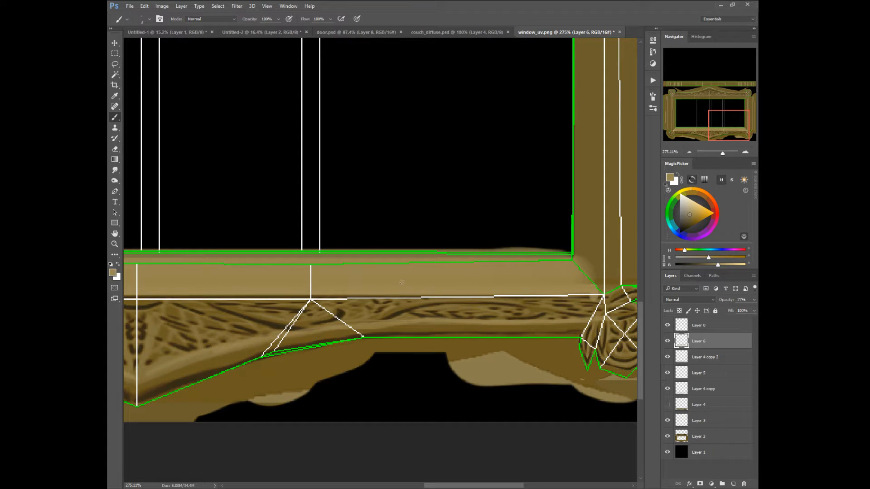
{"action": "left_click", "coordinate": [728, 265]}
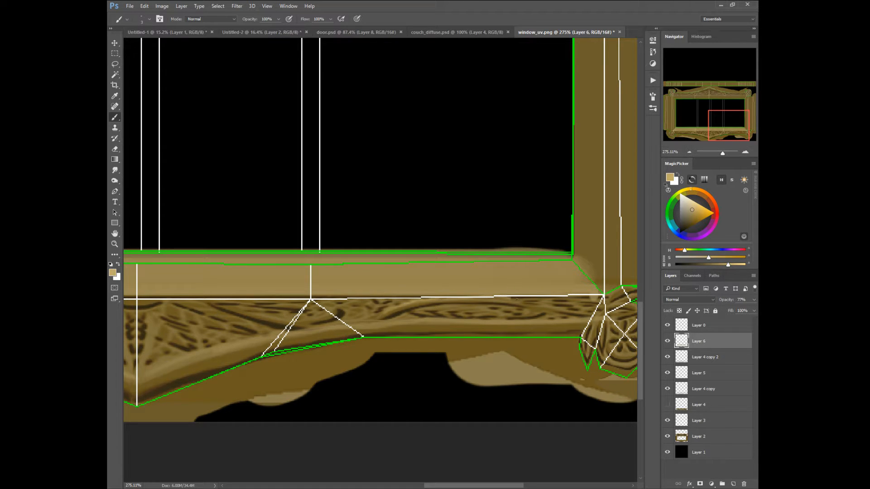
{"action": "mouse_move", "coordinate": [545, 312]}
{"action": "left_mouse_down"}
{"action": "mouse_move", "coordinate": [612, 317]}
{"action": "mouse_move", "coordinate": [530, 319]}
{"action": "mouse_move", "coordinate": [536, 312]}
{"action": "mouse_move", "coordinate": [558, 336]}
{"action": "left_mouse_up"}
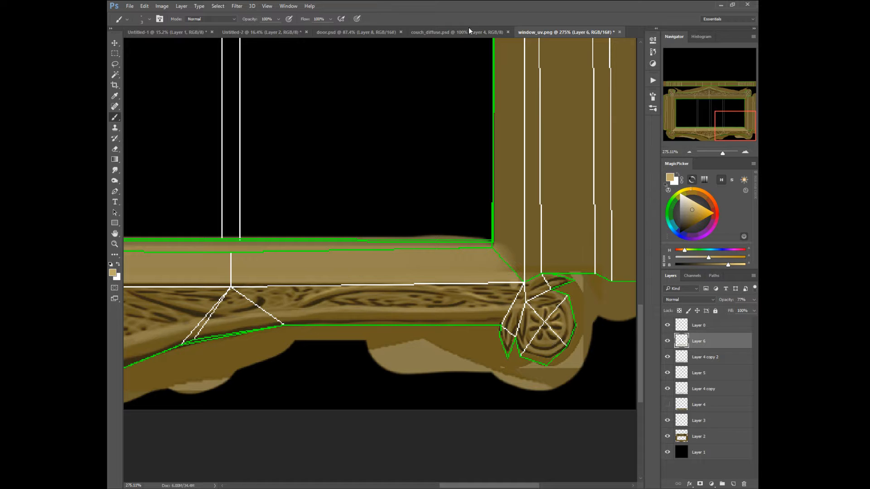
- Sample the light greyish beige at the top of the outer arch in door.psd and return to window_uv.png
{"action": "left_click", "coordinate": [351, 32]}
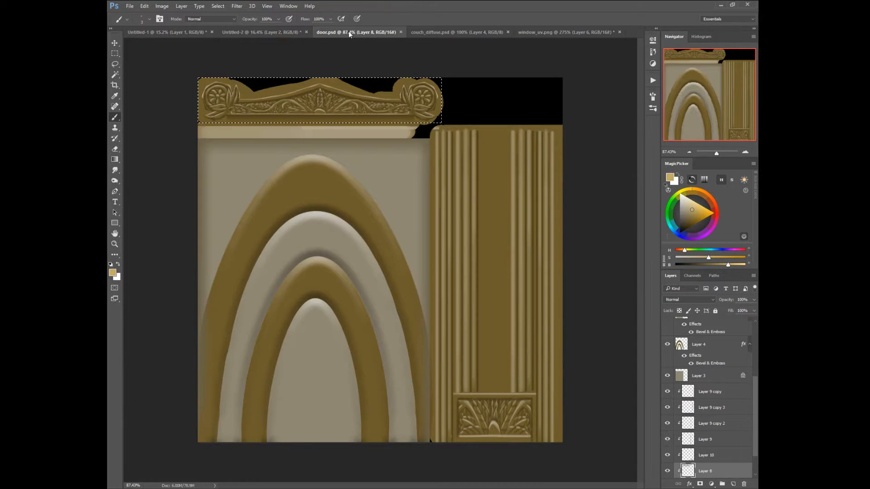
{"action": "left_click", "coordinate": [310, 154], "text": "alt"}
{"action": "left_click", "coordinate": [536, 32]}
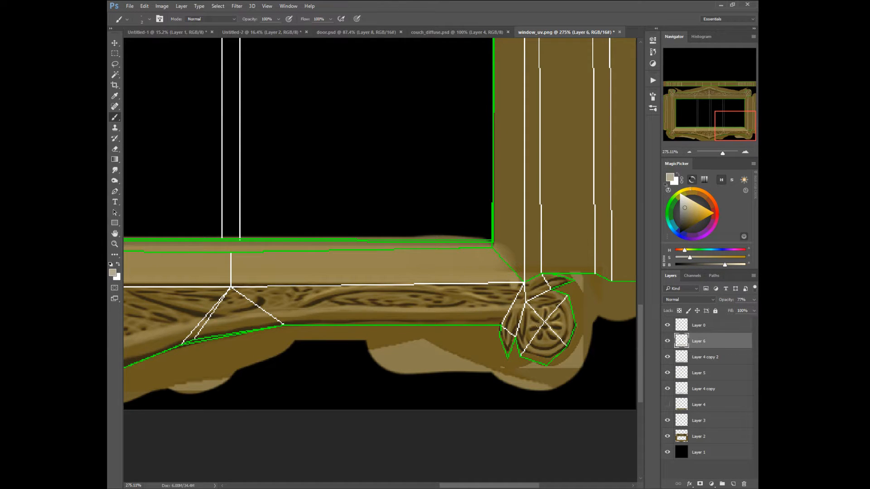
- Paint small pale highlights on the right rosette and the carved details of the lower ornament's right half
{"action": "mouse_move", "coordinate": [537, 326]}
{"action": "left_mouse_down"}
{"action": "mouse_move", "coordinate": [530, 330]}
{"action": "mouse_move", "coordinate": [537, 340]}
{"action": "left_mouse_up"}
{"action": "mouse_move", "coordinate": [354, 298]}
{"action": "left_mouse_down"}
{"action": "mouse_move", "coordinate": [375, 304]}
{"action": "mouse_move", "coordinate": [349, 302]}
{"action": "mouse_move", "coordinate": [400, 293]}
{"action": "left_mouse_up"}
{"action": "left_click_drag", "start_coordinate": [405, 297], "coordinate": [430, 303]}
{"action": "left_click_drag", "start_coordinate": [421, 298], "coordinate": [441, 295]}
{"action": "left_click_drag", "start_coordinate": [443, 303], "coordinate": [477, 301]}
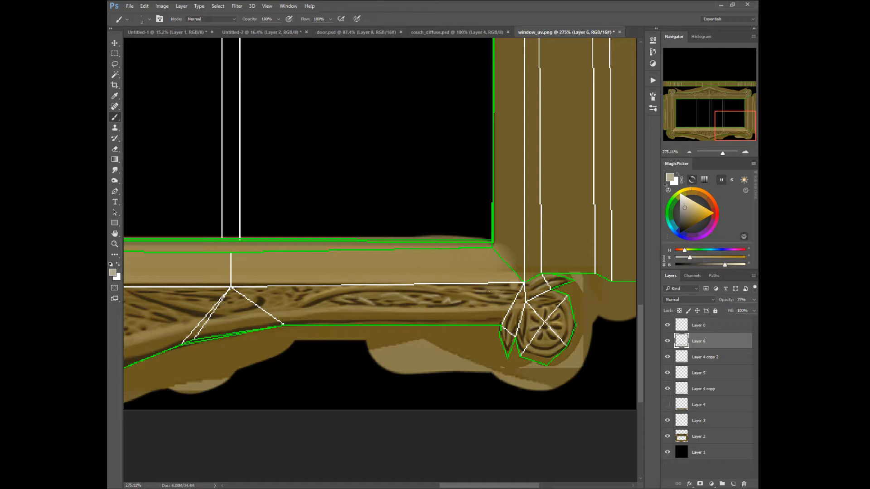
{"action": "mouse_move", "coordinate": [257, 301]}
{"action": "left_mouse_down"}
{"action": "mouse_move", "coordinate": [396, 304]}
{"action": "mouse_move", "coordinate": [316, 294]}
{"action": "mouse_move", "coordinate": [362, 314]}
{"action": "left_mouse_up"}
{"action": "left_click_drag", "start_coordinate": [312, 304], "coordinate": [328, 308]}
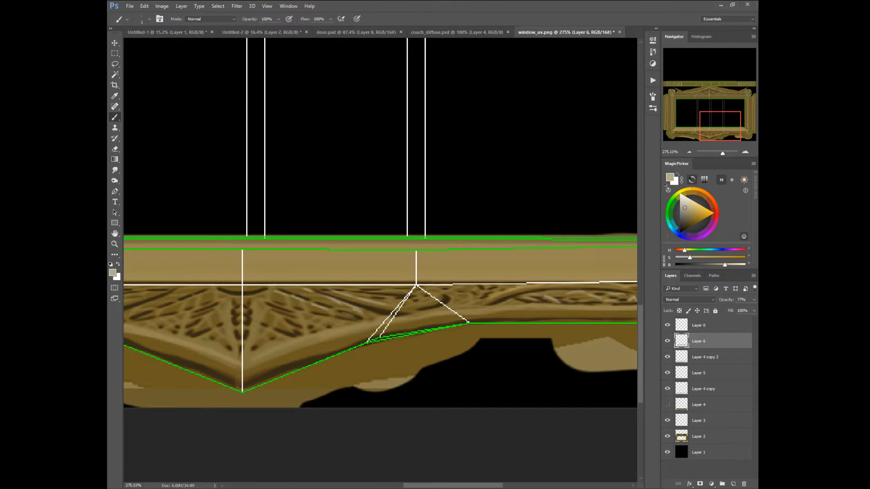
- Paint pale highlights on the carved details at the centre and left half of the lower ornament
{"action": "mouse_move", "coordinate": [261, 287]}
{"action": "left_mouse_down"}
{"action": "mouse_move", "coordinate": [217, 286]}
{"action": "mouse_move", "coordinate": [268, 295]}
{"action": "mouse_move", "coordinate": [307, 288]}
{"action": "mouse_move", "coordinate": [256, 307]}
{"action": "mouse_move", "coordinate": [305, 299]}
{"action": "mouse_move", "coordinate": [263, 315]}
{"action": "left_mouse_up"}
{"action": "mouse_move", "coordinate": [322, 291]}
{"action": "left_mouse_down"}
{"action": "mouse_move", "coordinate": [311, 296]}
{"action": "mouse_move", "coordinate": [331, 289]}
{"action": "mouse_move", "coordinate": [207, 298]}
{"action": "left_mouse_up"}
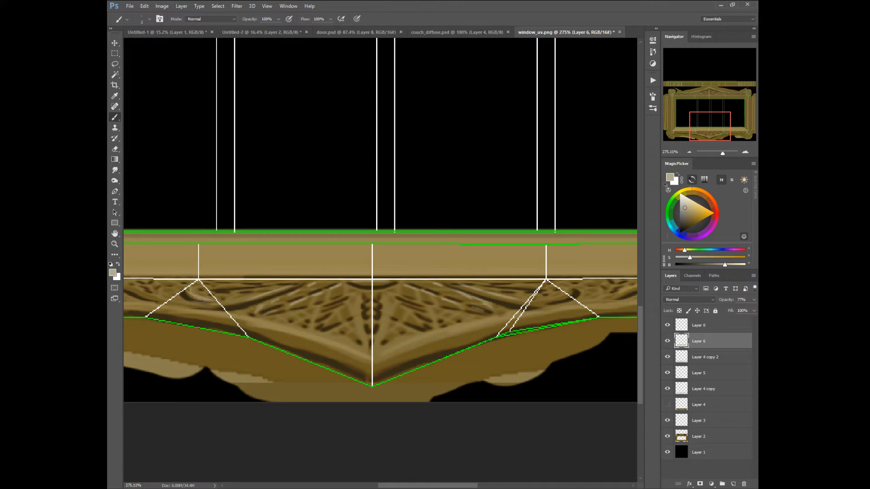
{"action": "mouse_move", "coordinate": [130, 288]}
{"action": "left_mouse_down"}
{"action": "mouse_move", "coordinate": [177, 304]}
{"action": "mouse_move", "coordinate": [163, 301]}
{"action": "left_mouse_up"}
{"action": "key", "text": "ctrl+1"}
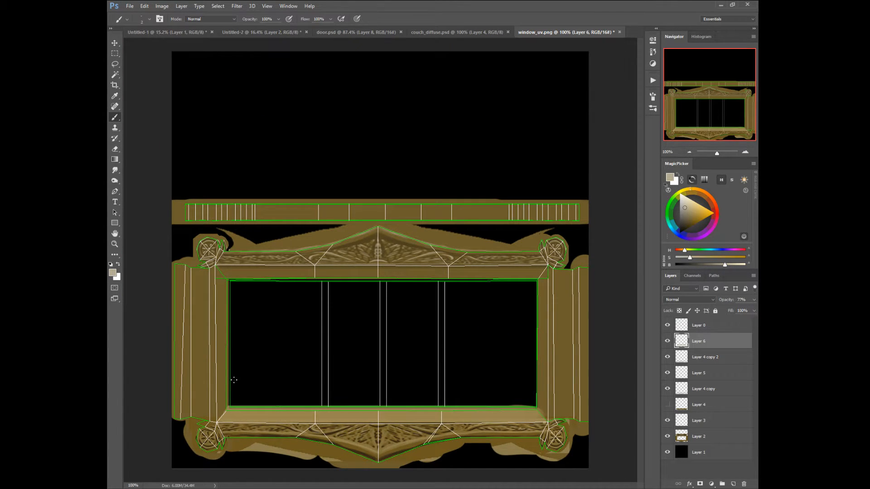
- Lower the Color Burn ornament copy's opacity to 29% and reselect Layer 6
{"action": "left_click", "coordinate": [680, 359]}
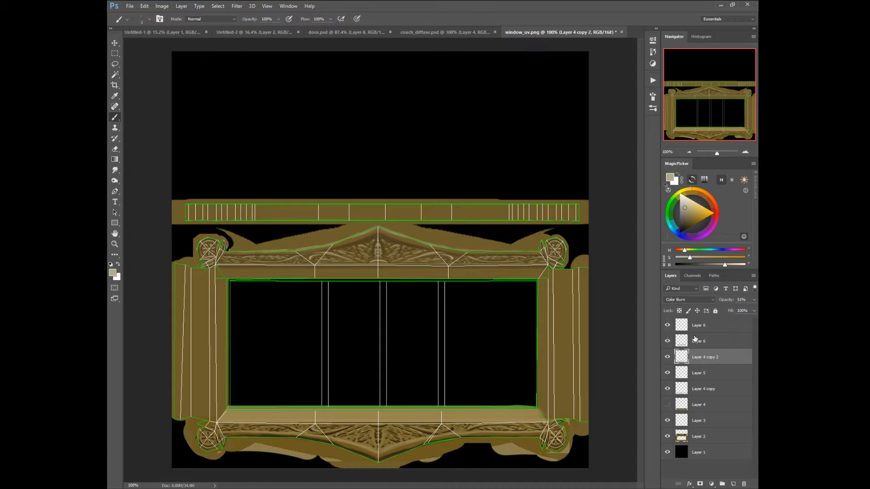
{"action": "left_click_drag", "start_coordinate": [730, 300], "coordinate": [723, 301]}
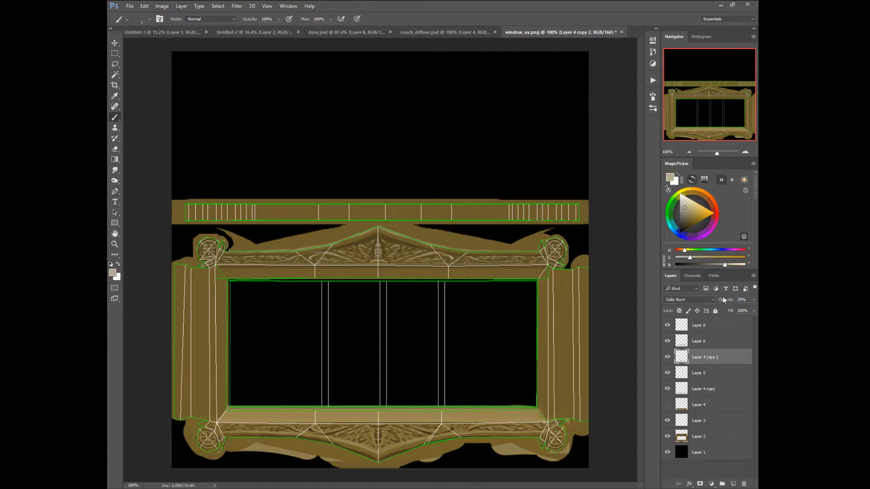
{"action": "key", "text": "alt+bracketright"}
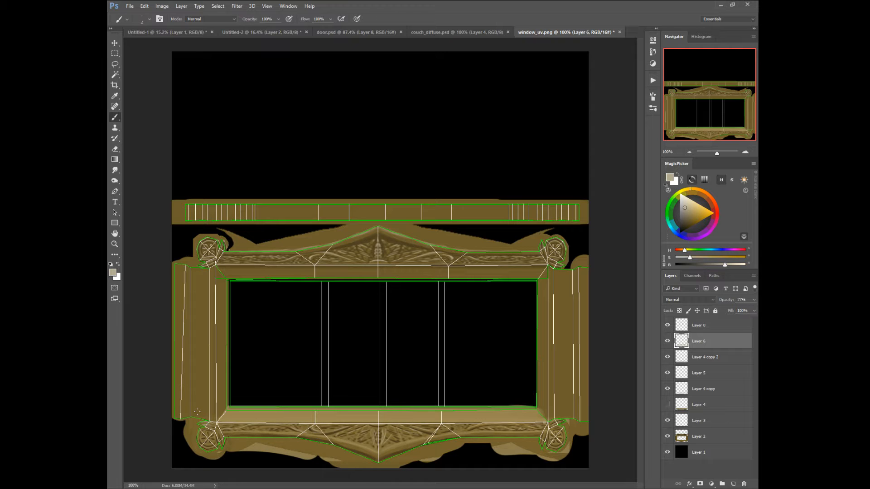
- Copy the merged artwork of the column's left fluted strip in door.psd and return to window_uv.png
{"action": "key", "text": "alt"}
{"action": "left_click", "coordinate": [453, 31]}
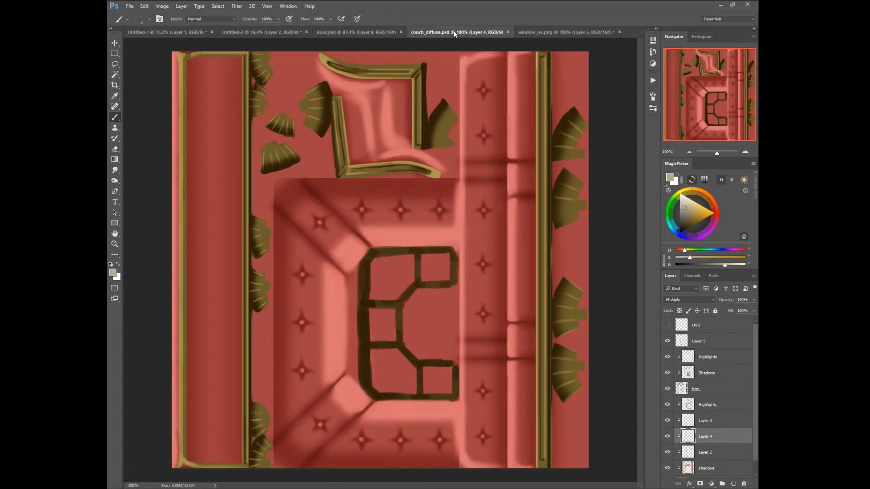
{"action": "left_click", "coordinate": [357, 28]}
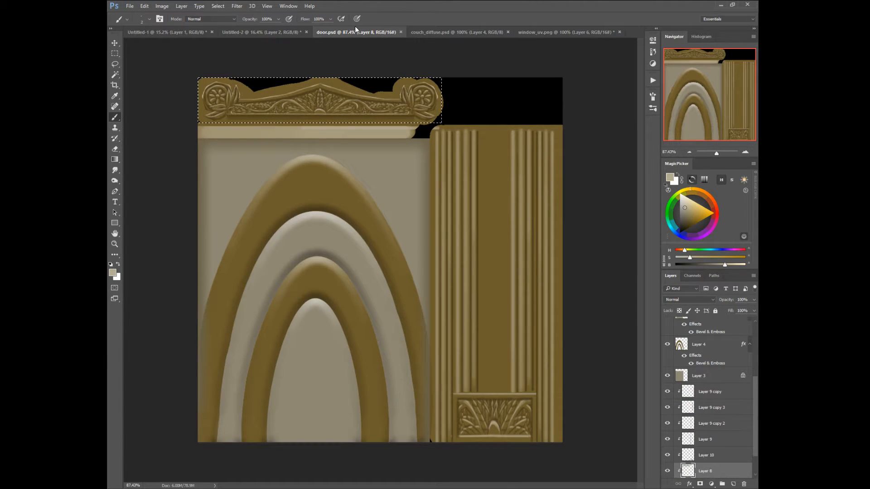
{"action": "left_click", "coordinate": [465, 259], "text": "ctrl"}
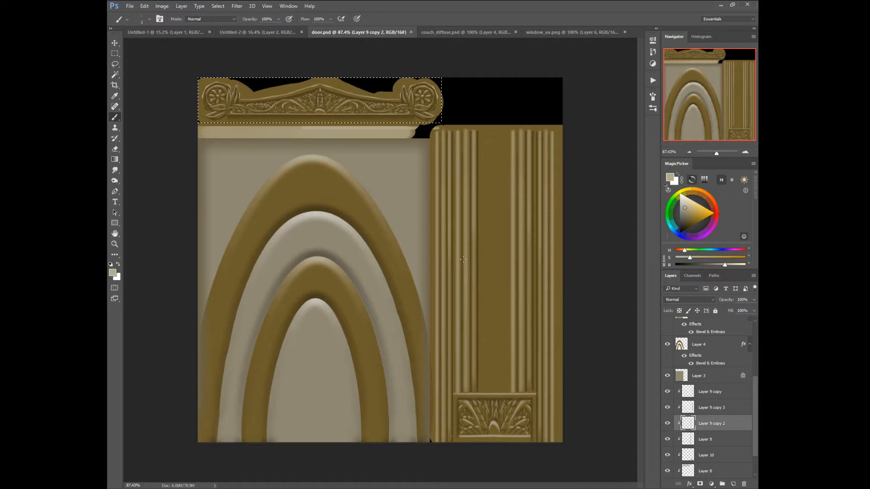
{"action": "key", "text": "m"}
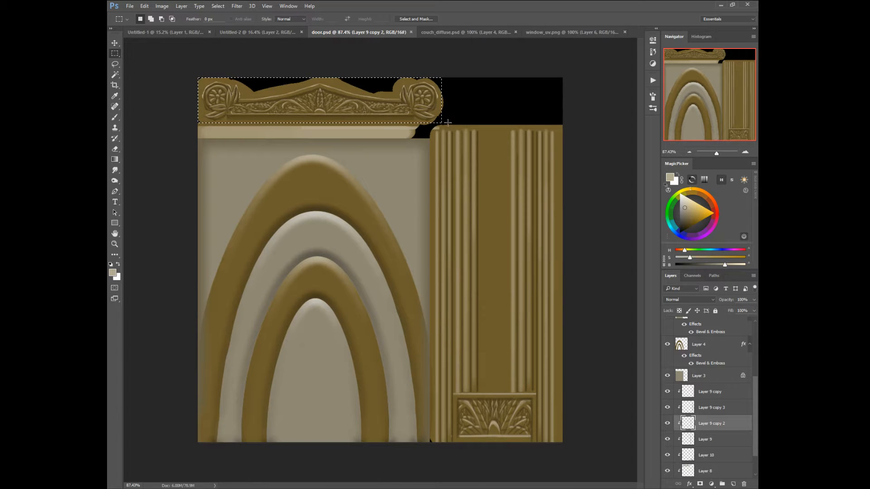
{"action": "left_click_drag", "start_coordinate": [447, 123], "coordinate": [485, 402]}
{"action": "left_click", "coordinate": [145, 7]}
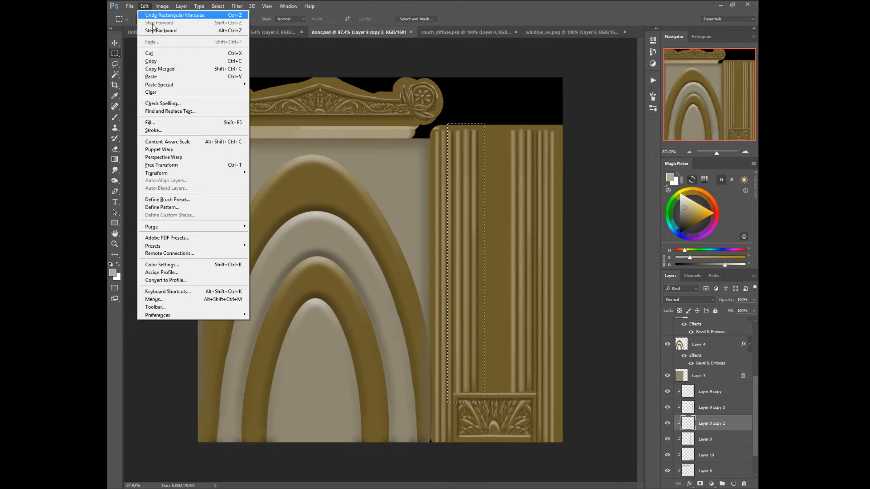
{"action": "left_click", "coordinate": [156, 67]}
{"action": "left_click", "coordinate": [562, 32]}
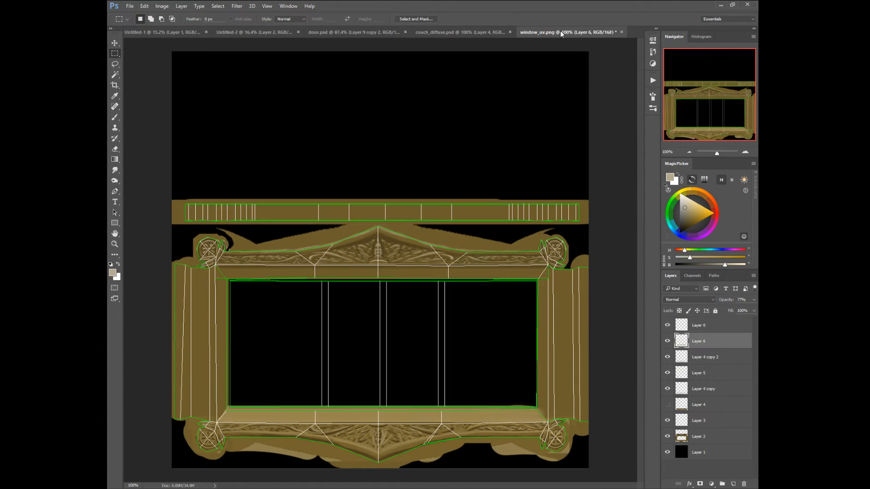
- Paste the copied fluted strip as a new layer and scale its height down to about 48%
{"action": "right_click", "coordinate": [385, 345]}
{"action": "left_click", "coordinate": [353, 319]}
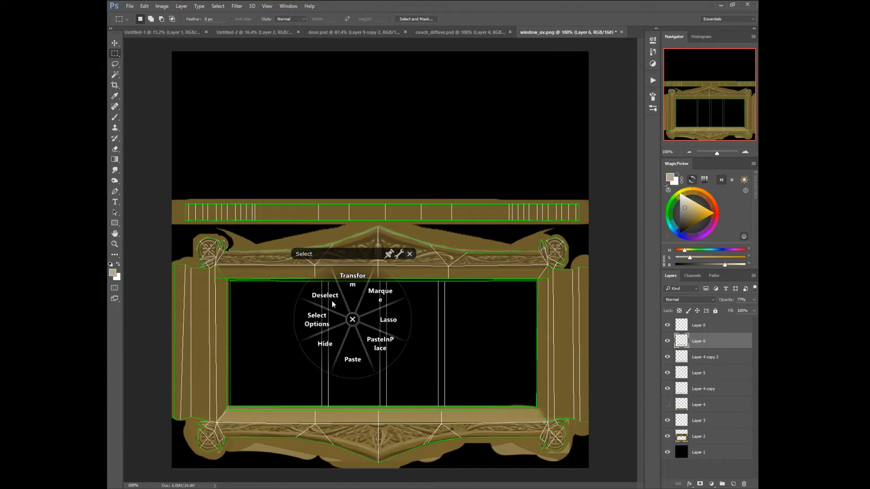
{"action": "left_click", "coordinate": [353, 358]}
{"action": "right_click", "coordinate": [378, 368]}
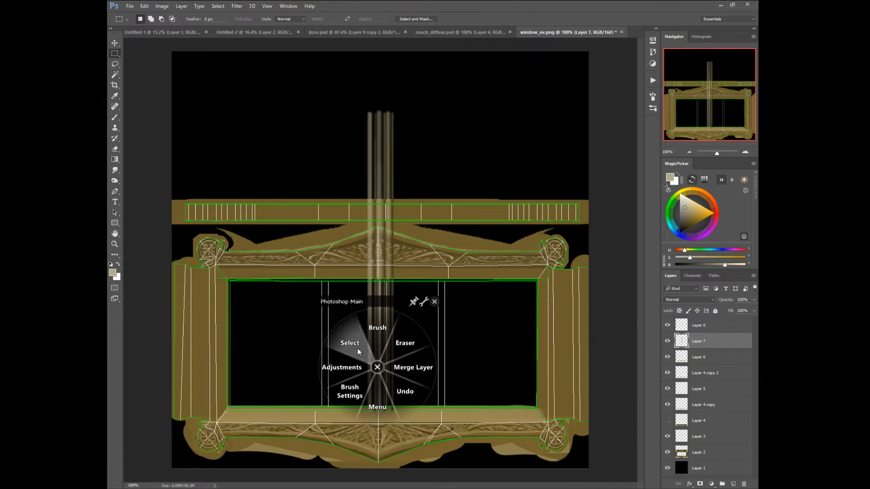
{"action": "left_click", "coordinate": [355, 345]}
{"action": "left_click", "coordinate": [355, 306]}
{"action": "left_click_drag", "start_coordinate": [380, 107], "coordinate": [380, 263]}
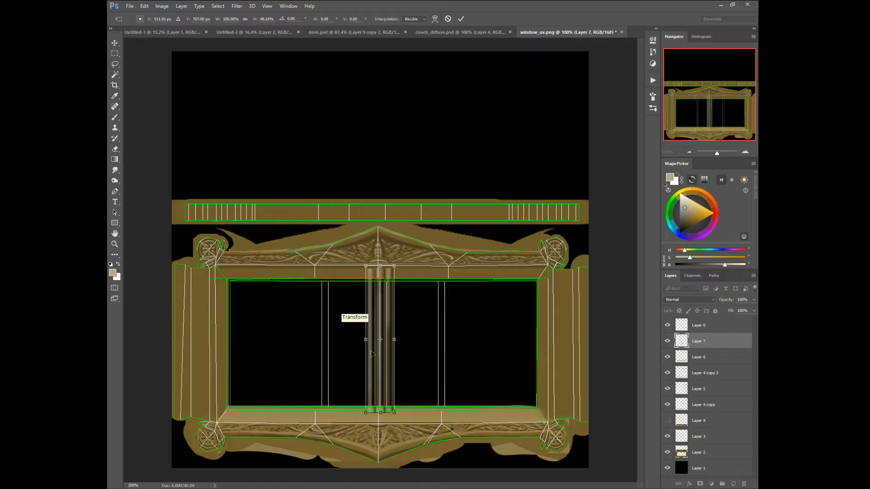
- Move the fluted strip onto the left side column and fit it at about 89% width and 51% height
{"action": "left_click_drag", "start_coordinate": [377, 372], "coordinate": [197, 372]}
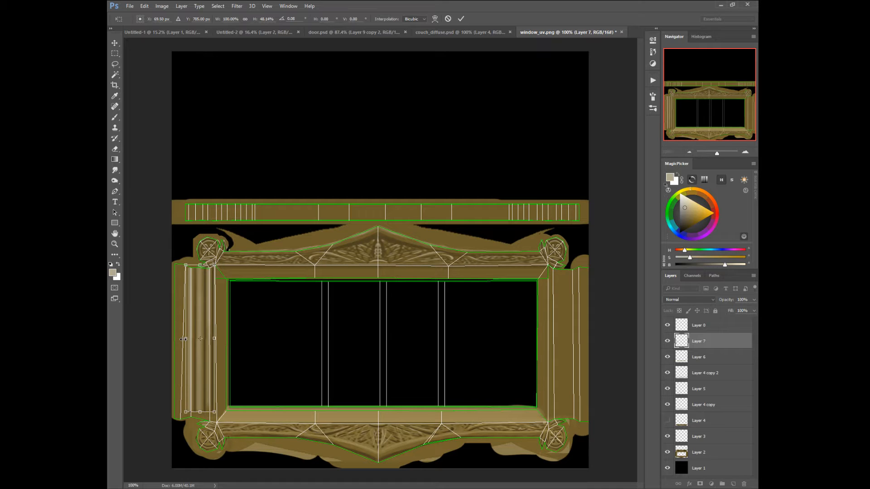
{"action": "left_click_drag", "start_coordinate": [184, 339], "coordinate": [187, 339]}
{"action": "left_click_drag", "start_coordinate": [200, 412], "coordinate": [201, 421]}
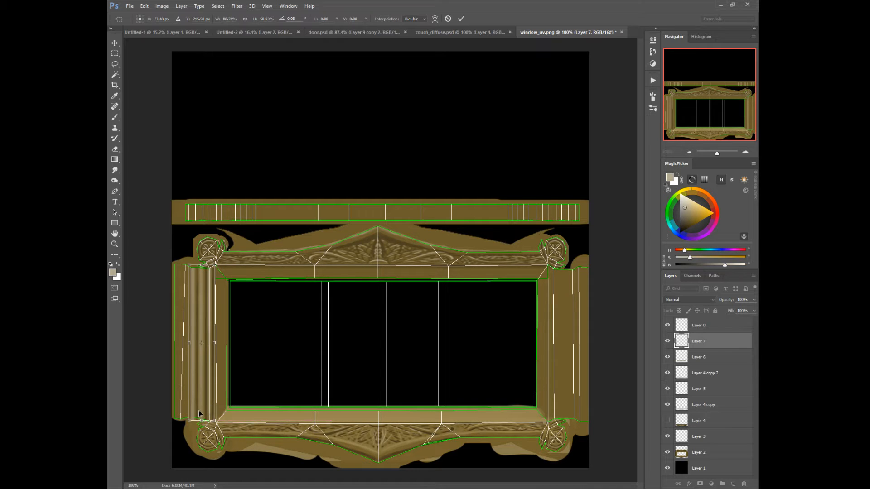
{"action": "key", "text": "Return"}
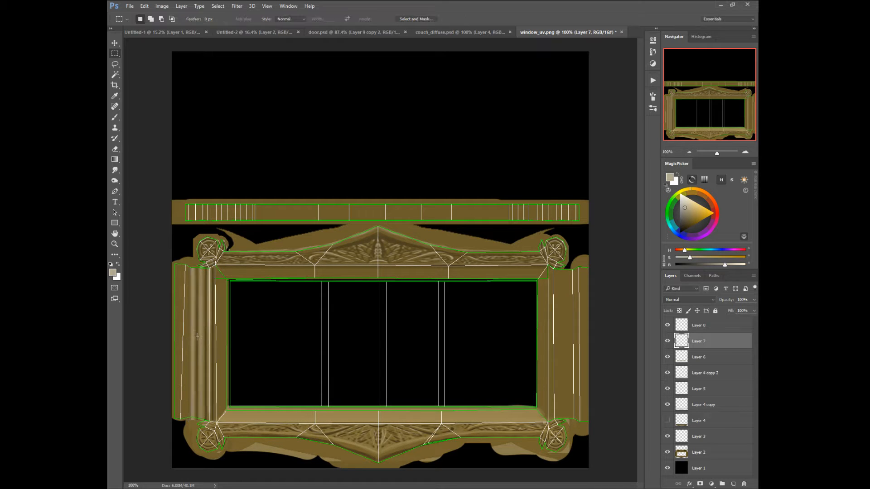
- Duplicate the fluted strip onto the right side column and nudge the left strip into place
{"action": "left_click_drag", "start_coordinate": [200, 344], "coordinate": [561, 341]}
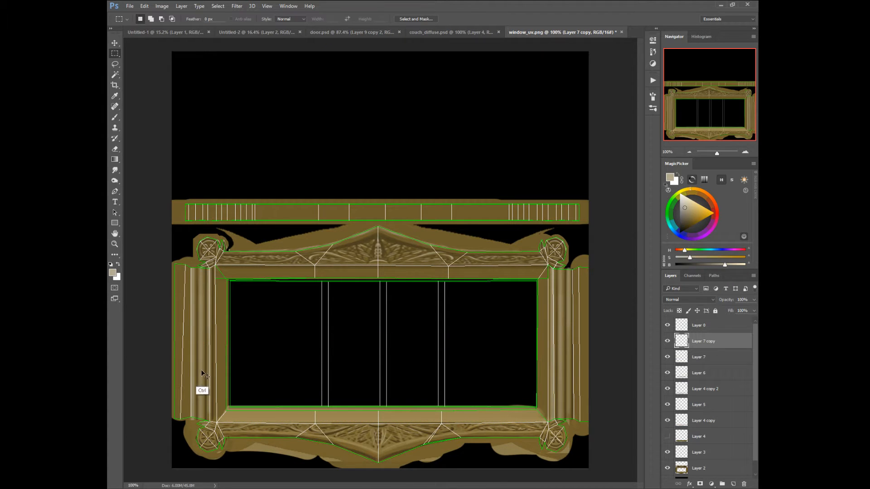
{"action": "left_click_drag", "start_coordinate": [199, 374], "coordinate": [202, 375]}
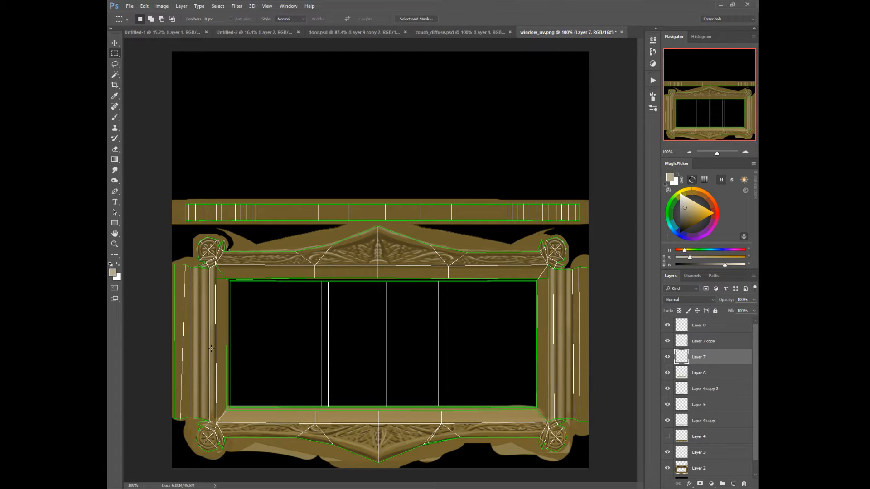
- Paint a soft highlight along the middle of the upper horizontal strip using the light brown sampled from the lower ledge
{"action": "left_click", "coordinate": [460, 348]}
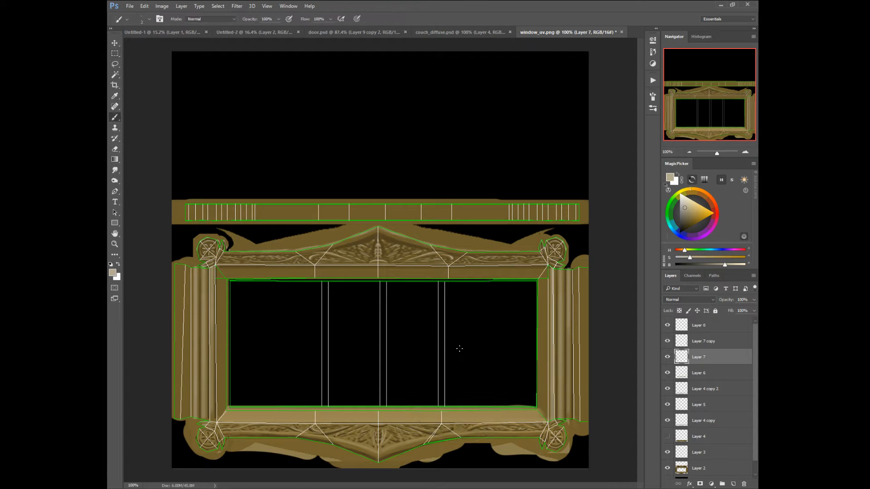
{"action": "left_click", "coordinate": [387, 407], "text": "alt"}
{"action": "key", "text": "bracketright"}
{"action": "key", "text": "bracketright"}
{"action": "key", "text": "bracketright"}
{"action": "key", "text": "bracketright"}
{"action": "key", "text": "bracketright"}
{"action": "key", "text": "bracketright"}
{"action": "key", "text": "bracketright"}
{"action": "mouse_move", "coordinate": [372, 211]}
{"action": "left_mouse_down"}
{"action": "mouse_move", "coordinate": [282, 210]}
{"action": "mouse_move", "coordinate": [325, 214]}
{"action": "left_mouse_up"}
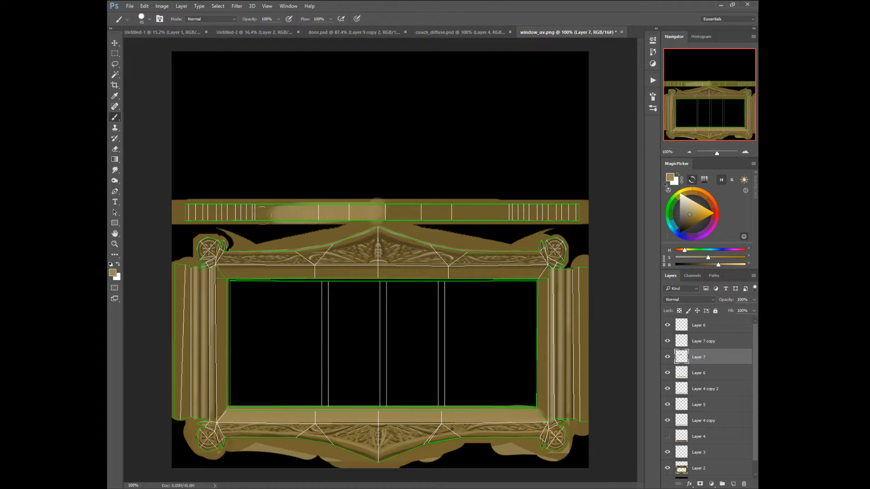
{"action": "left_click_drag", "start_coordinate": [385, 212], "coordinate": [498, 214]}
- Paint smaller light brown highlights on the segmented right and left ends of the upper strip
{"action": "key", "text": "["}
{"action": "key", "text": "["}
{"action": "key", "text": "["}
{"action": "key", "text": "["}
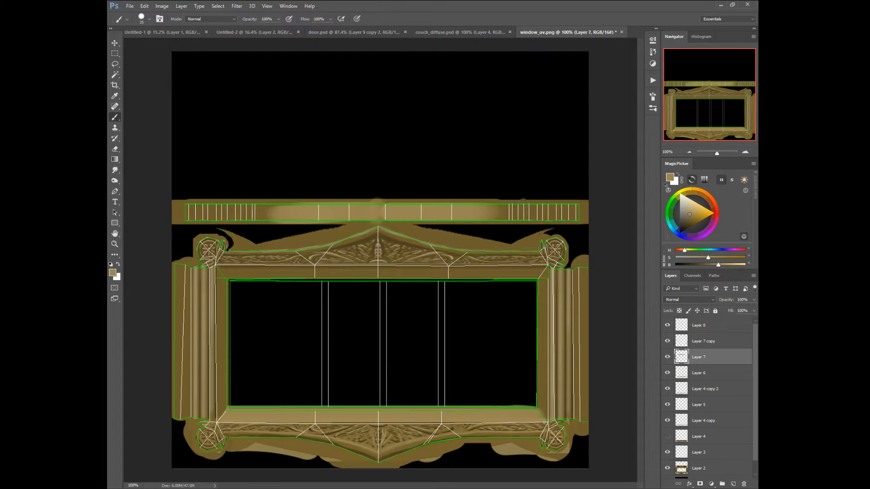
{"action": "key", "text": "bracketright"}
{"action": "mouse_move", "coordinate": [551, 208]}
{"action": "left_mouse_down"}
{"action": "mouse_move", "coordinate": [539, 218]}
{"action": "mouse_move", "coordinate": [560, 214]}
{"action": "mouse_move", "coordinate": [531, 217]}
{"action": "left_mouse_up"}
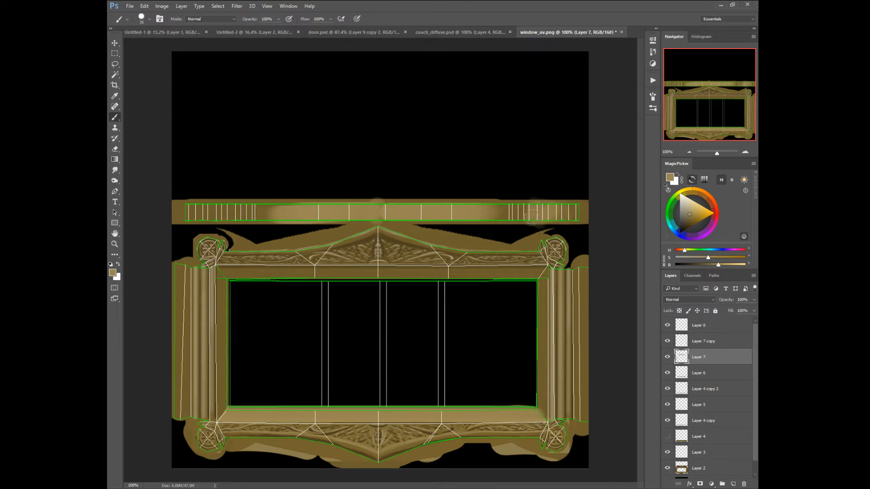
{"action": "left_click_drag", "start_coordinate": [228, 209], "coordinate": [201, 216]}
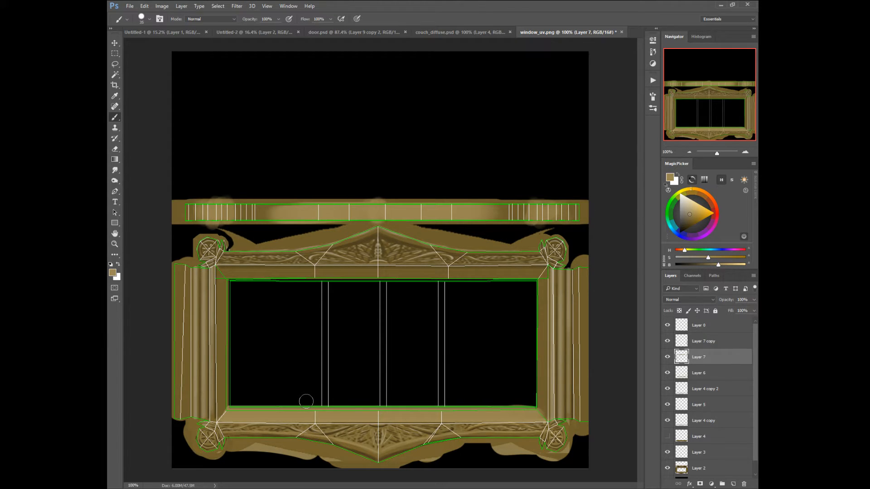
- Select the rectangular window opening inside the frame and add a new layer for the glass
{"action": "left_click", "coordinate": [115, 53]}
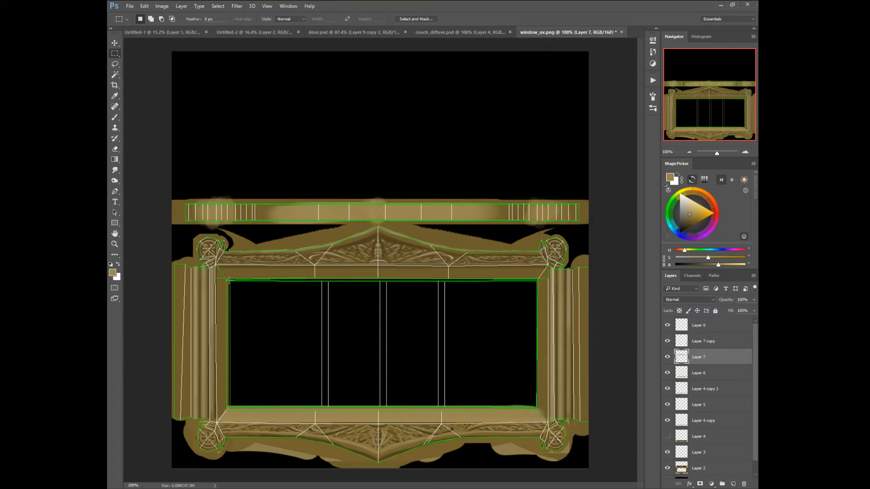
{"action": "left_click_drag", "start_coordinate": [229, 280], "coordinate": [537, 408]}
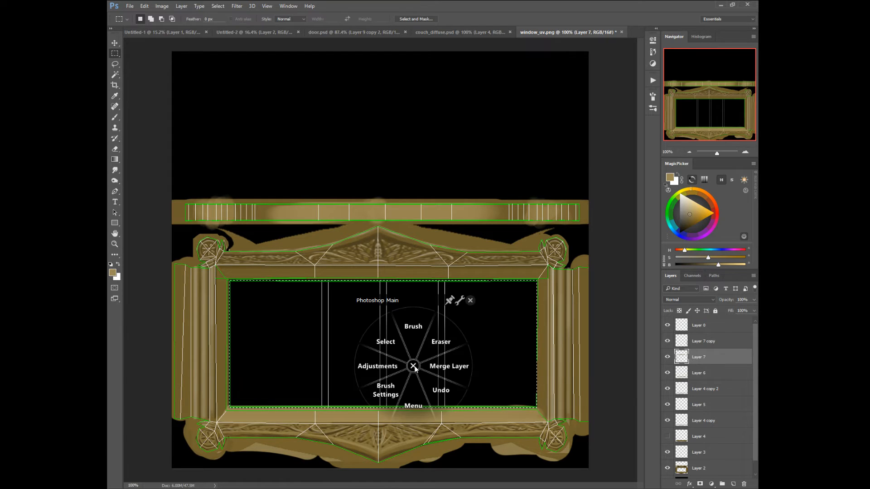
{"action": "left_click", "coordinate": [413, 407]}
{"action": "left_click", "coordinate": [412, 360]}
{"action": "left_click", "coordinate": [500, 151]}
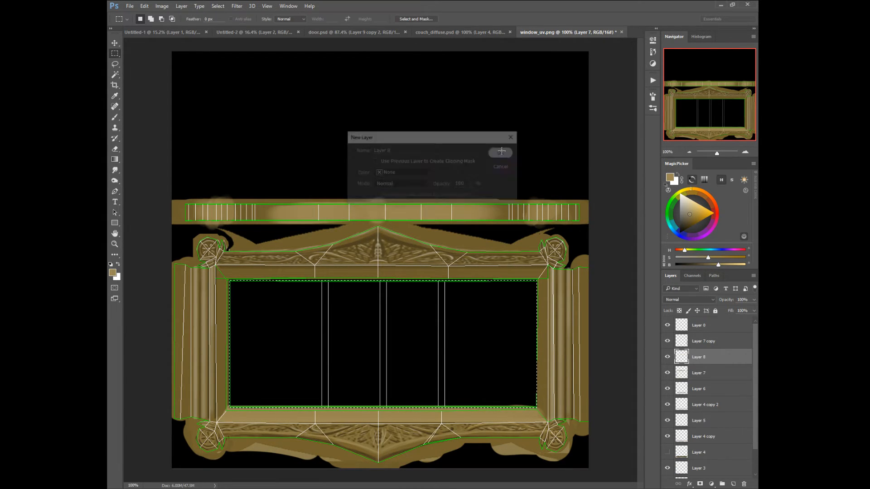
- Fill the selected window opening with a pale grey-blue
{"action": "left_click", "coordinate": [673, 232]}
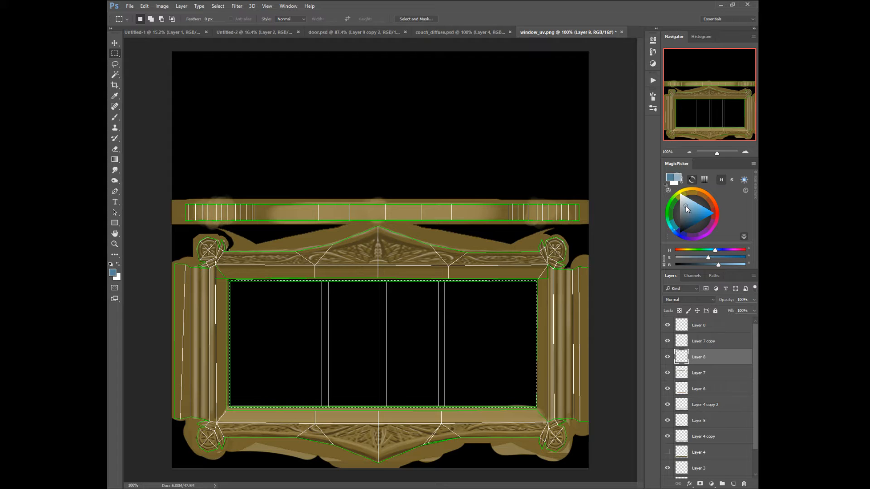
{"action": "left_click_drag", "start_coordinate": [687, 209], "coordinate": [683, 203]}
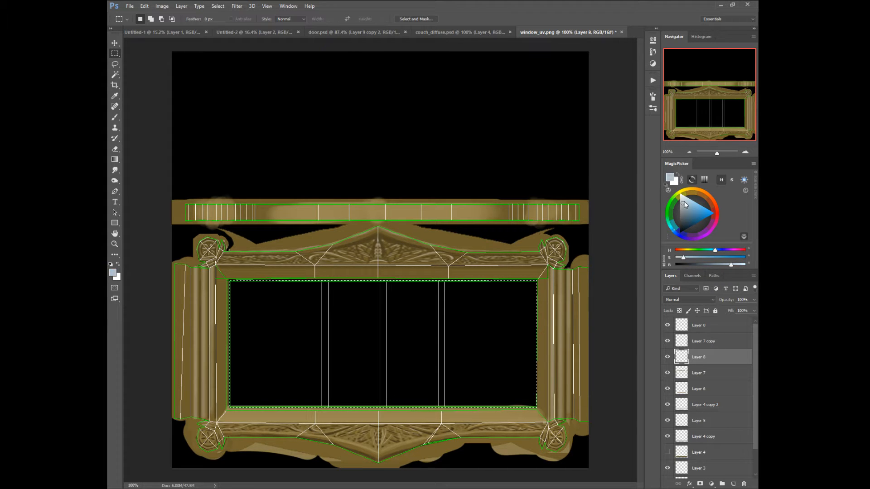
{"action": "right_click", "coordinate": [461, 351]}
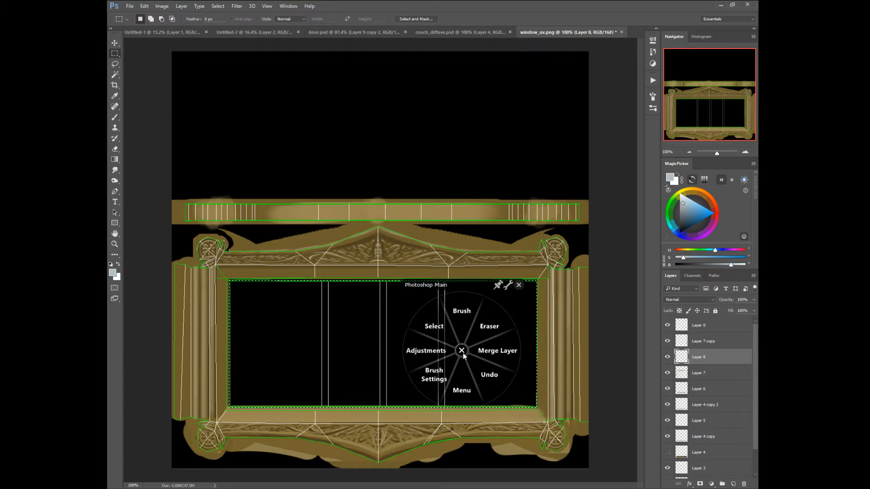
{"action": "left_click", "coordinate": [463, 392]}
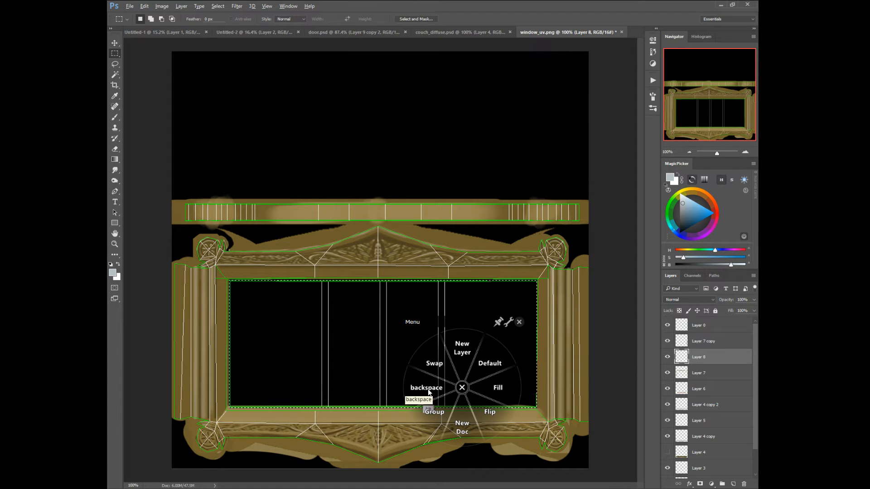
{"action": "left_click", "coordinate": [423, 393], "text": "alt"}
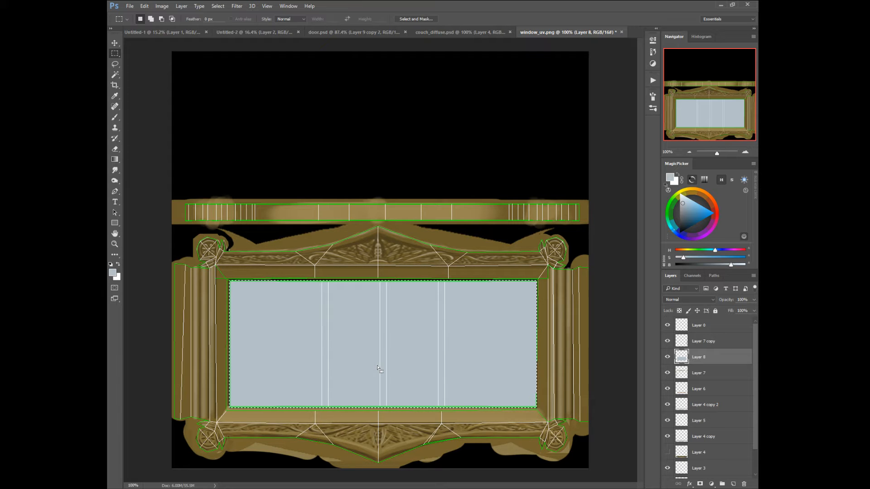
- Paint a broad, soft diagonal reflection in very light blue across the right half of the glass
{"action": "left_click", "coordinate": [370, 325]}
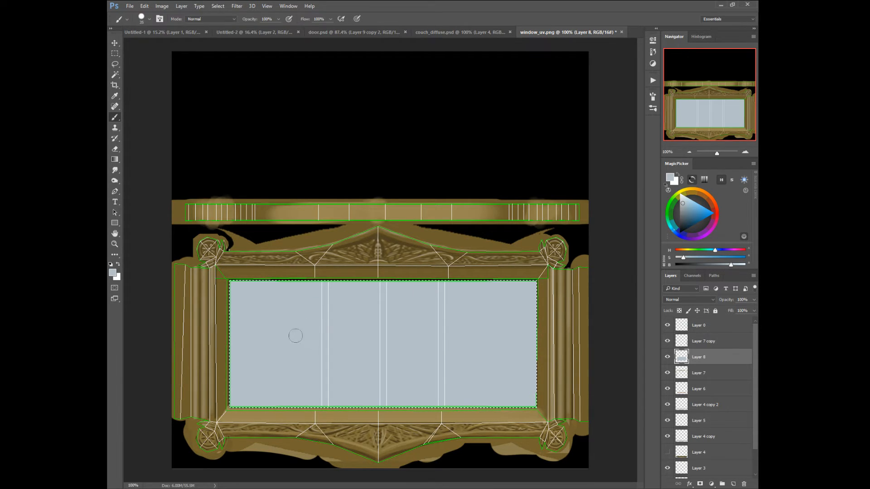
{"action": "right_click", "coordinate": [348, 323]}
{"action": "mouse_move", "coordinate": [439, 315]}
{"action": "left_mouse_down"}
{"action": "mouse_move", "coordinate": [372, 312]}
{"action": "mouse_move", "coordinate": [415, 297]}
{"action": "left_mouse_up"}
{"action": "left_click", "coordinate": [488, 273]}
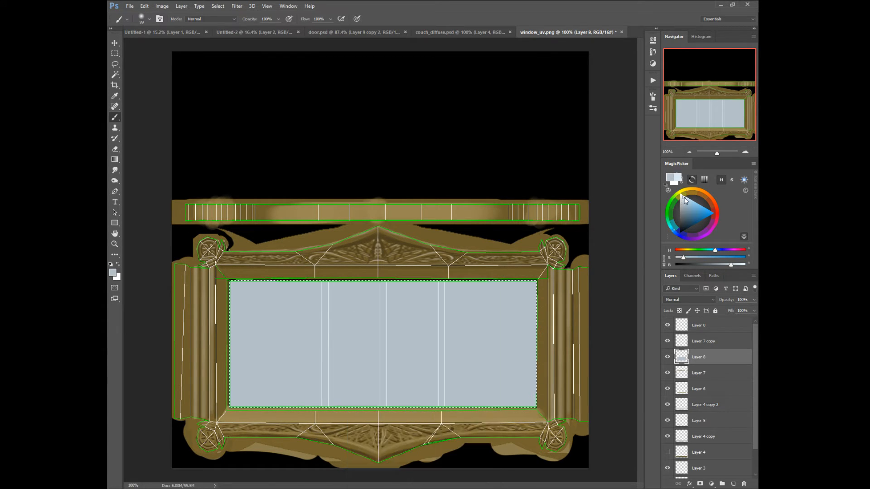
{"action": "left_click", "coordinate": [684, 197]}
{"action": "left_click_drag", "start_coordinate": [493, 286], "coordinate": [362, 400]}
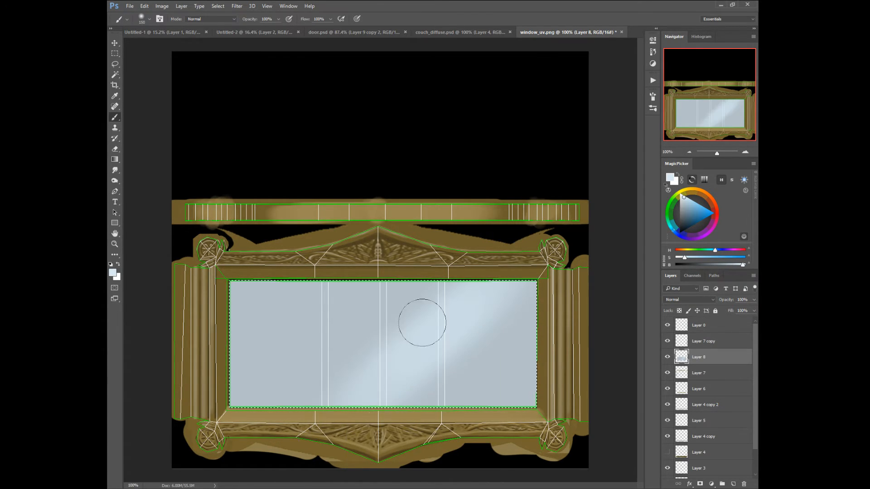
- Paint thinner light blue diagonal reflection streaks across the rest of the glass with a smaller brush
{"action": "key", "text": "["}
{"action": "key", "text": "["}
{"action": "key", "text": "["}
{"action": "key", "text": "["}
{"action": "key", "text": "["}
{"action": "key", "text": "["}
{"action": "mouse_move", "coordinate": [322, 381]}
{"action": "left_mouse_down"}
{"action": "mouse_move", "coordinate": [386, 316]}
{"action": "mouse_move", "coordinate": [273, 392]}
{"action": "left_mouse_up"}
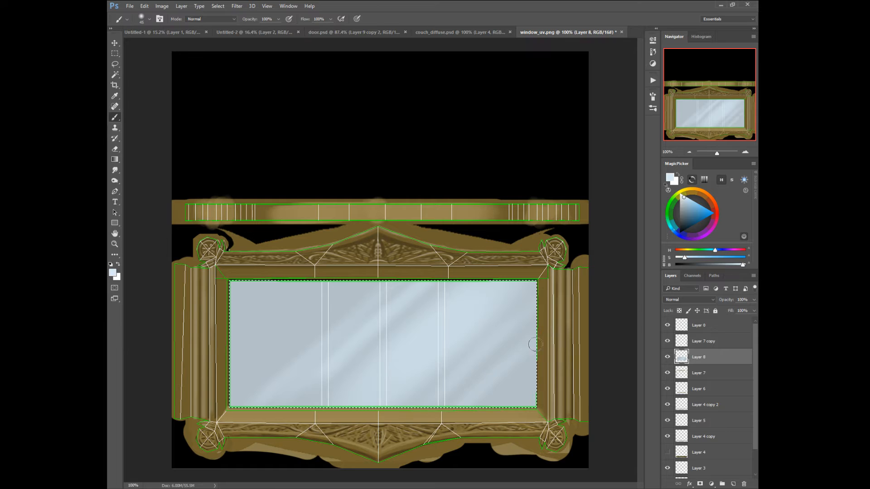
{"action": "left_click_drag", "start_coordinate": [338, 289], "coordinate": [234, 366]}
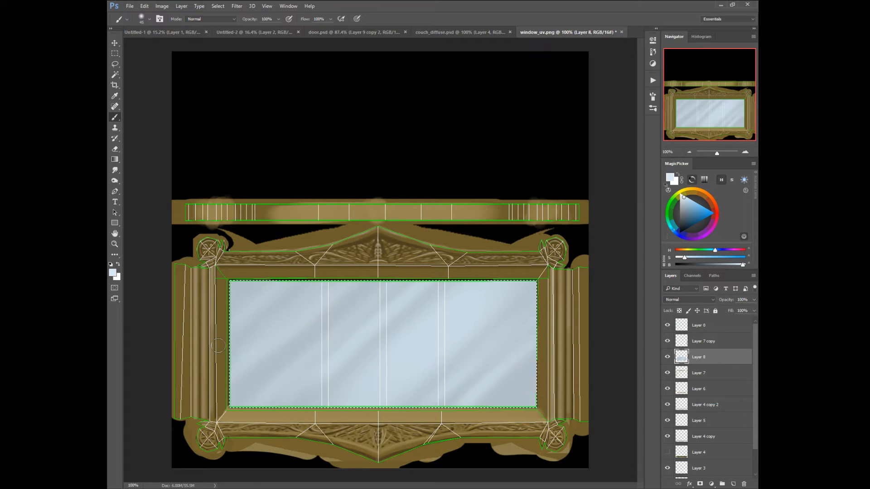
- Add a new layer above the glass and fill the selected window opening with neutral mid-grey
{"action": "left_click", "coordinate": [733, 484]}
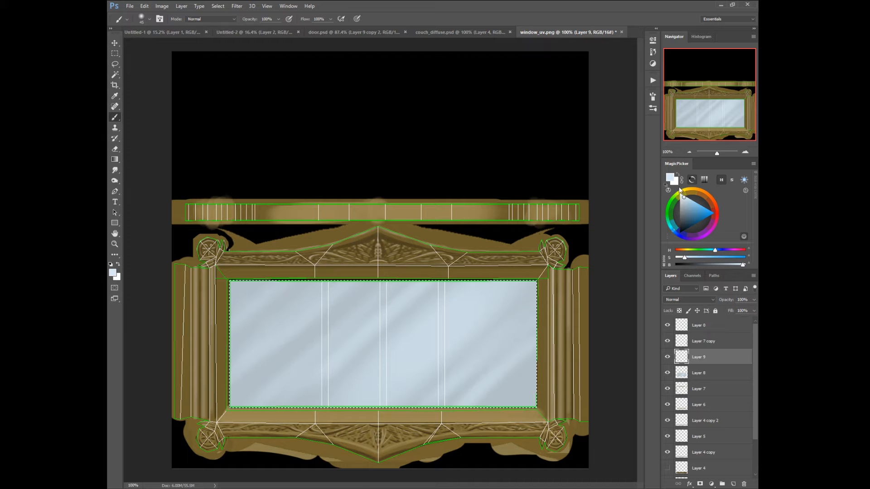
{"action": "left_click", "coordinate": [680, 214]}
{"action": "left_click", "coordinate": [683, 214]}
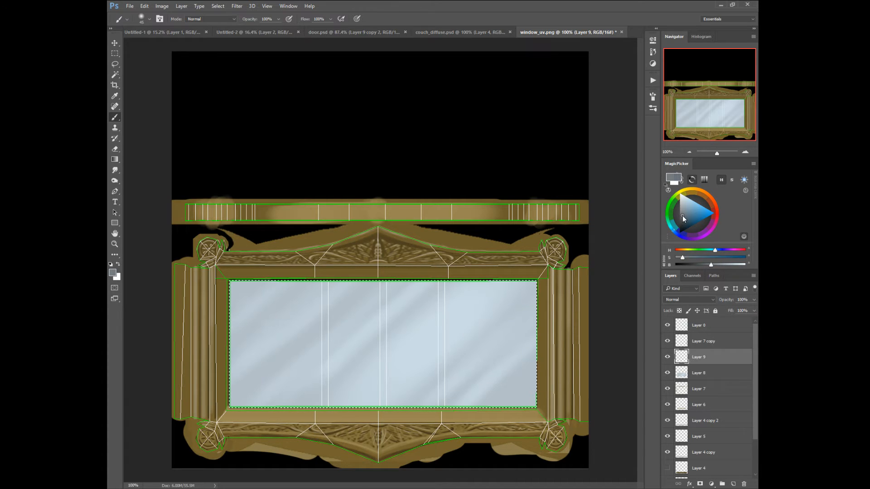
{"action": "left_click", "coordinate": [677, 215]}
{"action": "left_click_drag", "start_coordinate": [676, 215], "coordinate": [677, 227]}
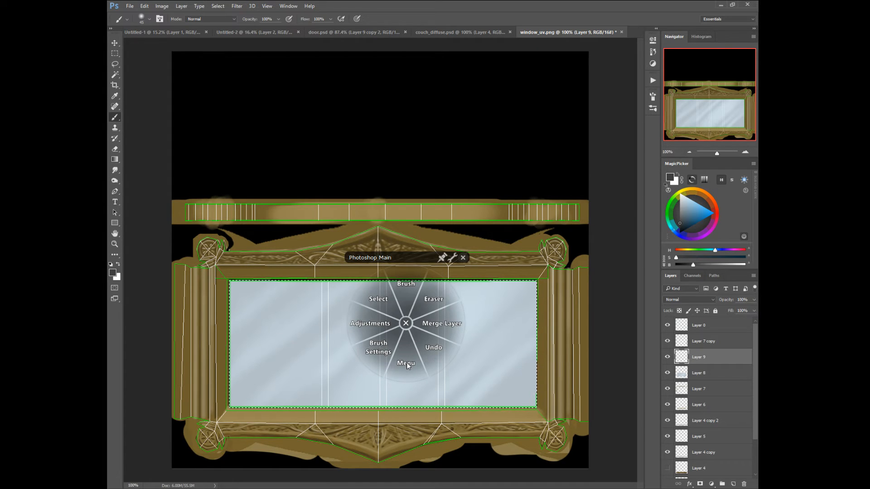
{"action": "left_click_drag", "start_coordinate": [684, 216], "coordinate": [674, 214]}
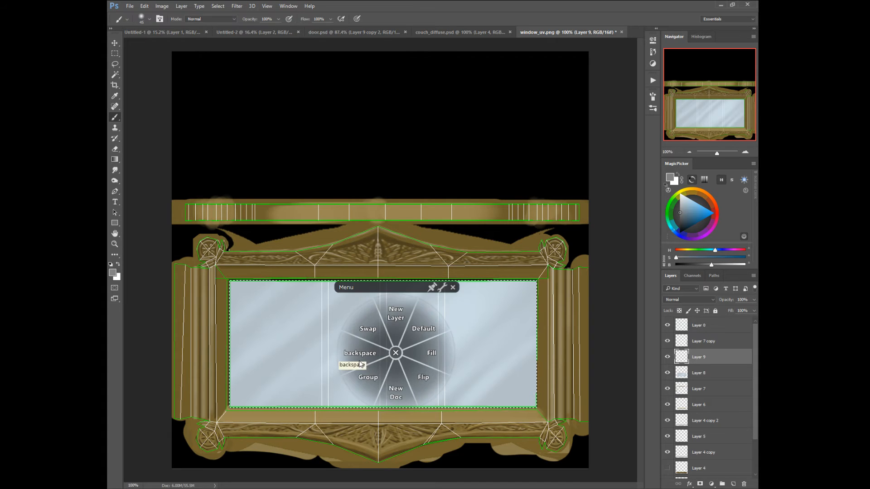
{"action": "key", "text": "alt+BackSpace"}
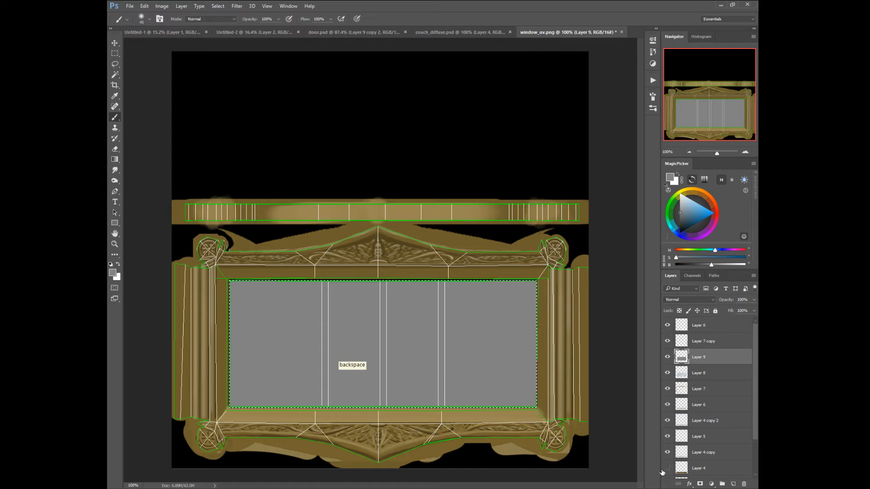
- Hide every layer except the grey window fill and the black background
{"action": "left_click_drag", "start_coordinate": [667, 325], "coordinate": [663, 455]}
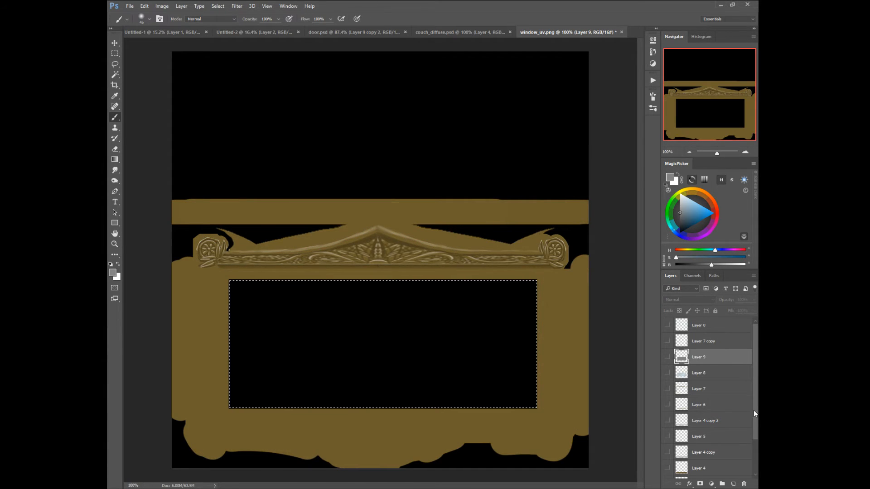
{"action": "left_click_drag", "start_coordinate": [755, 410], "coordinate": [757, 450]}
{"action": "left_click", "coordinate": [668, 460]}
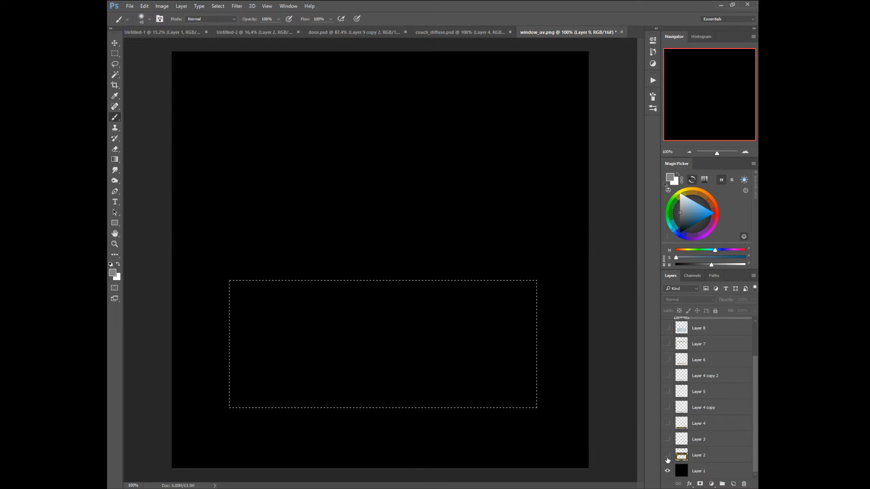
{"action": "left_click", "coordinate": [756, 340]}
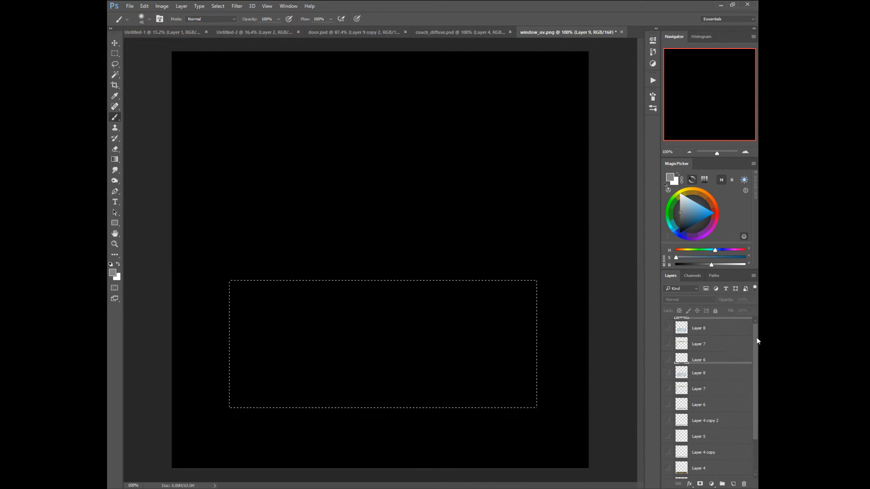
{"action": "left_click", "coordinate": [666, 357]}
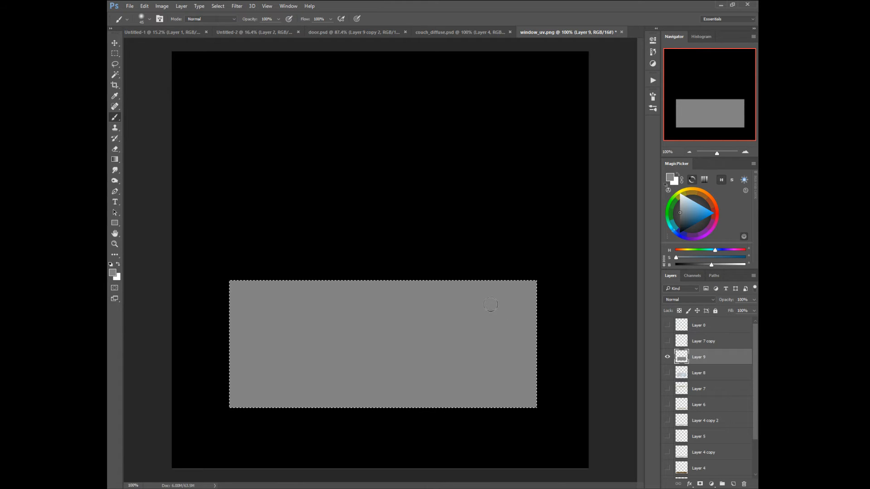
- Sample black and paint soft diagonal streaks of varying width across the grey window fill
{"action": "left_click", "coordinate": [557, 304], "text": "alt"}
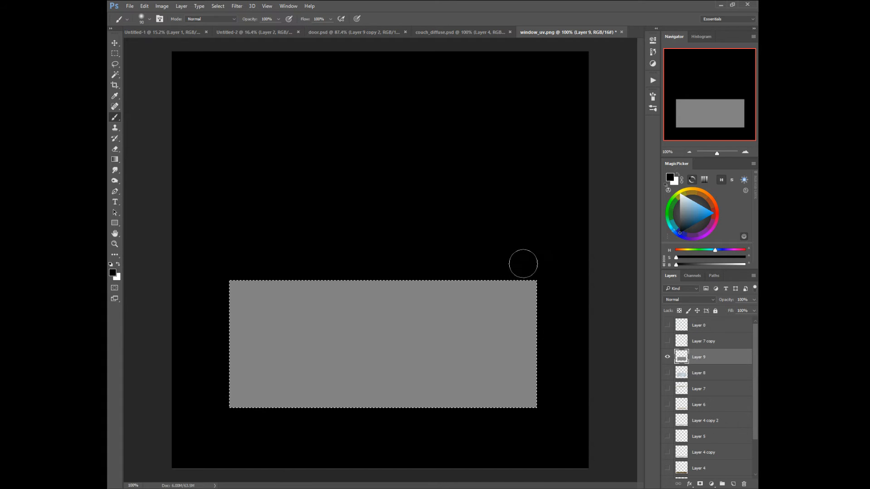
{"action": "left_click_drag", "start_coordinate": [504, 276], "coordinate": [339, 413]}
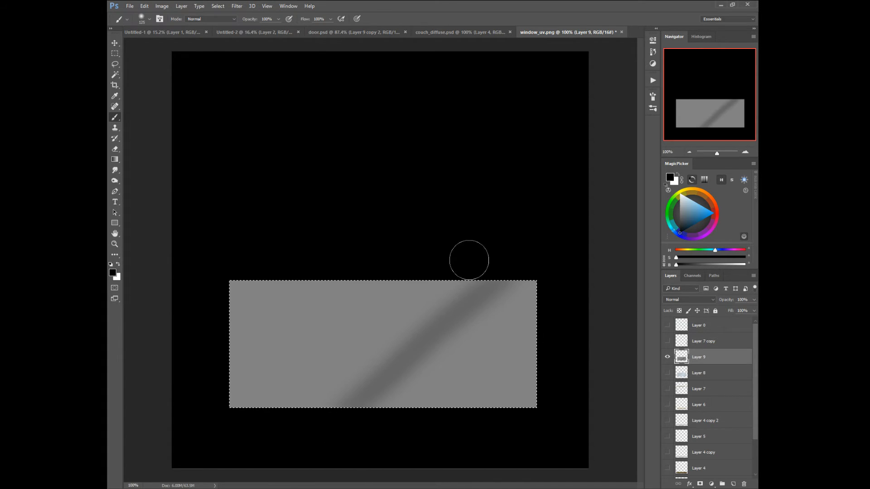
{"action": "left_click_drag", "start_coordinate": [469, 260], "coordinate": [253, 431]}
{"action": "key", "text": "bracketleft"}
{"action": "key", "text": "bracketleft"}
{"action": "key", "text": "bracketleft"}
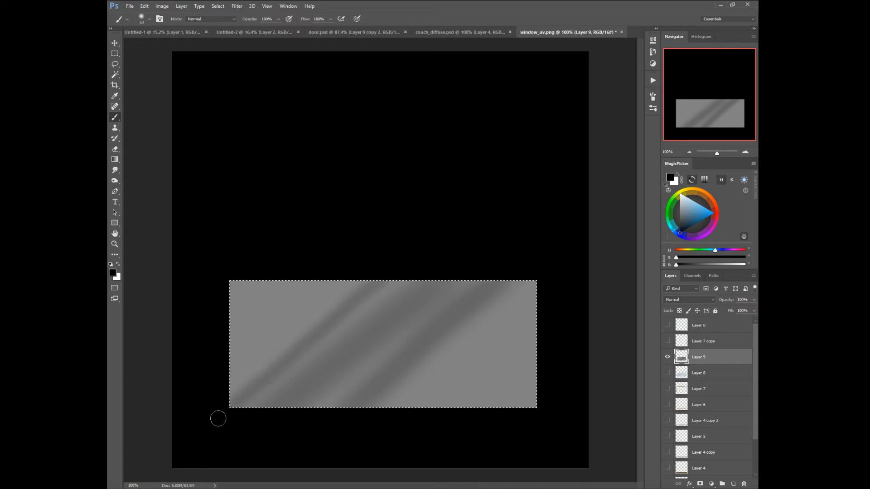
{"action": "key", "text": "bracketleft"}
{"action": "left_click_drag", "start_coordinate": [525, 303], "coordinate": [413, 405]}
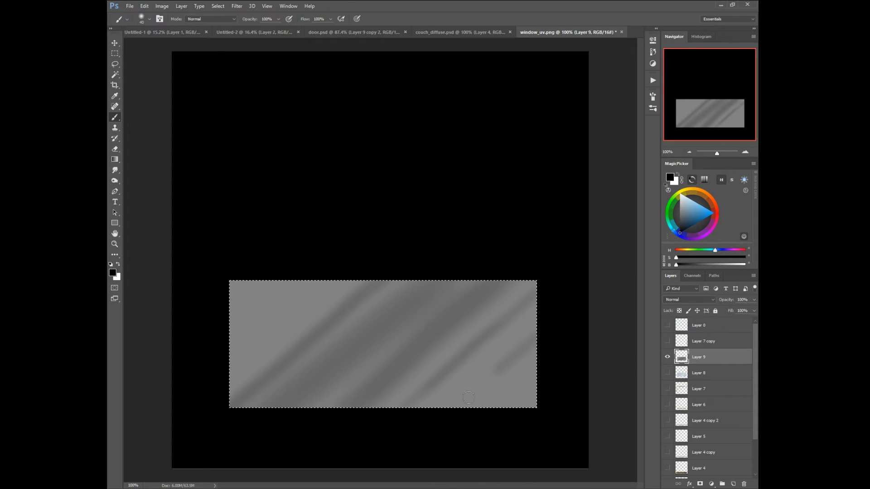
- Darken the upper-left corner, centre and right side of the grey window fill with more black diagonal streaks in different brush sizes
{"action": "key", "text": "bracketright"}
{"action": "key", "text": "bracketright"}
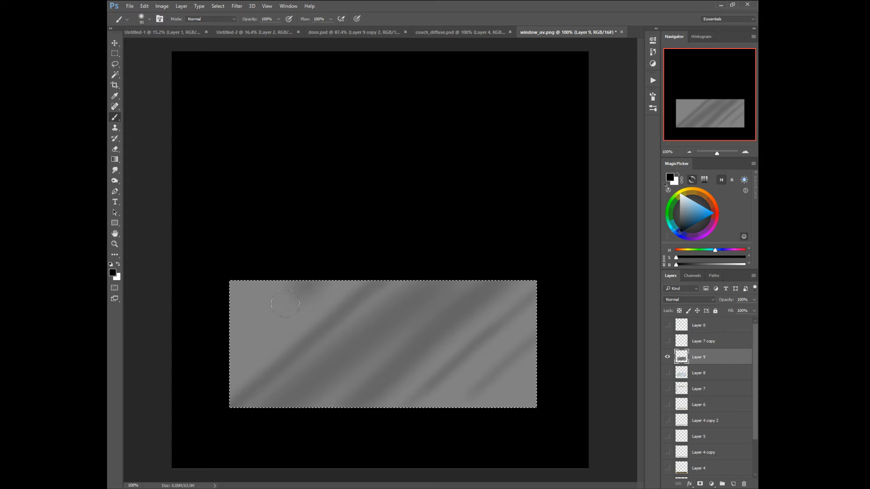
{"action": "left_click_drag", "start_coordinate": [286, 304], "coordinate": [272, 311]}
{"action": "key", "text": "bracketleft"}
{"action": "key", "text": "bracketleft"}
{"action": "key", "text": "bracketleft"}
{"action": "key", "text": "bracketleft"}
{"action": "left_click_drag", "start_coordinate": [507, 274], "coordinate": [322, 433]}
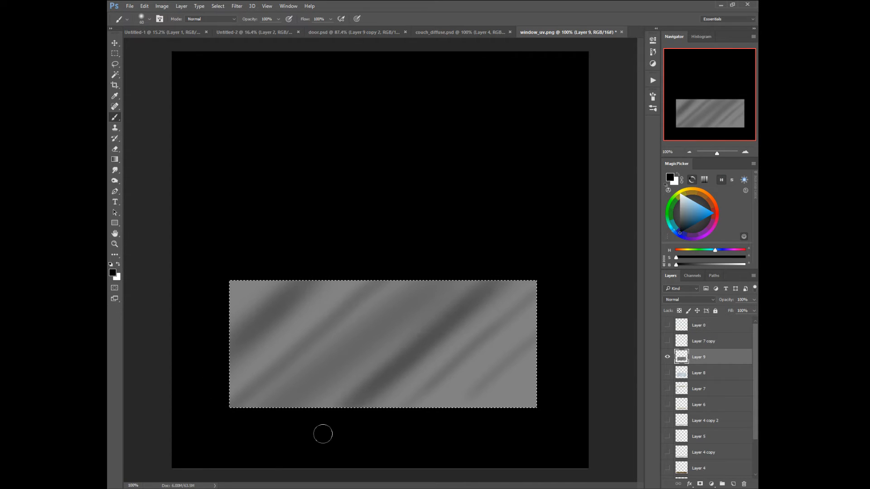
{"action": "mouse_move", "coordinate": [537, 297]}
{"action": "left_mouse_down"}
{"action": "mouse_move", "coordinate": [385, 433]}
{"action": "mouse_move", "coordinate": [549, 324]}
{"action": "mouse_move", "coordinate": [464, 406]}
{"action": "mouse_move", "coordinate": [544, 366]}
{"action": "mouse_move", "coordinate": [474, 446]}
{"action": "left_mouse_up"}
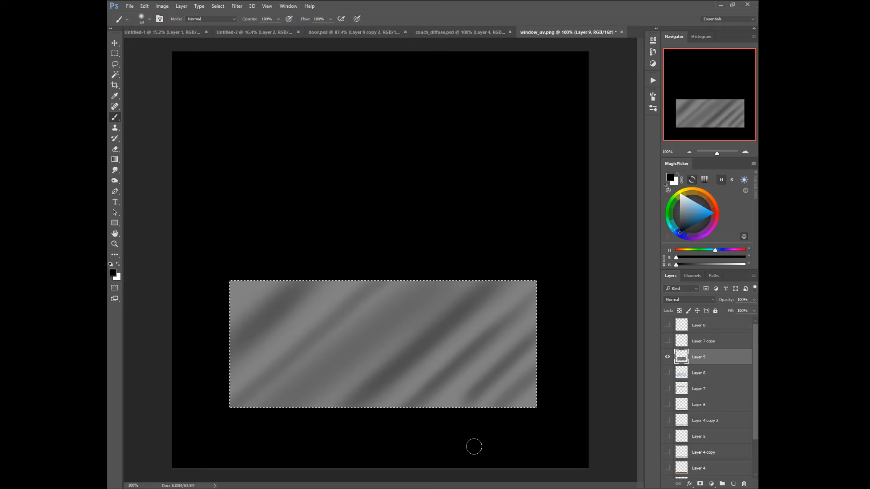
- Invert the window selection, fill the surrounding area with white on Layer 9 and deselect
{"action": "left_click", "coordinate": [217, 6]}
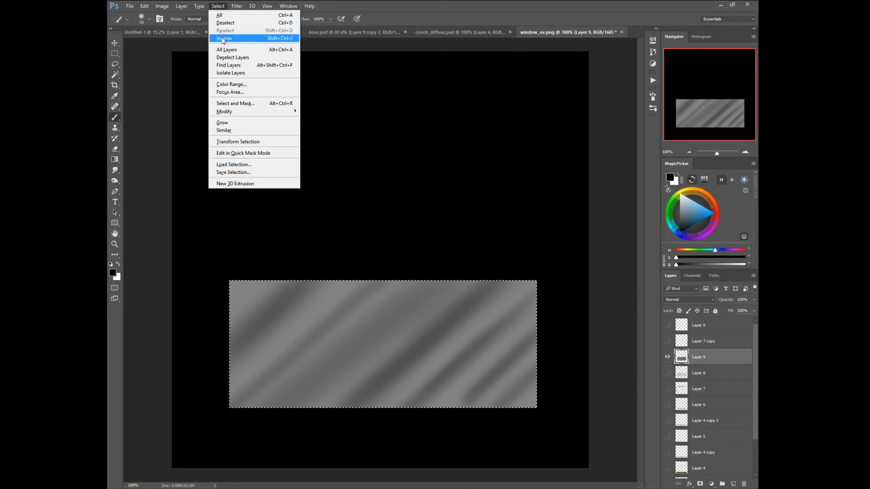
{"action": "left_click", "coordinate": [223, 39]}
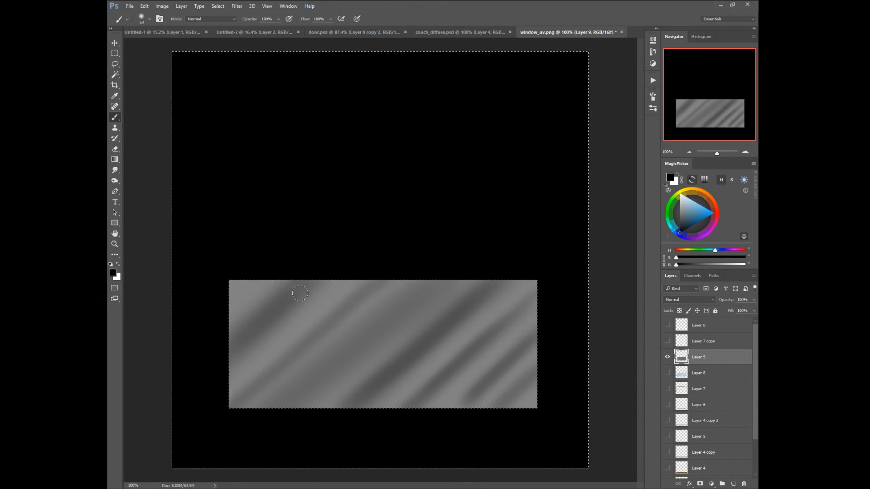
{"action": "right_click", "coordinate": [340, 315]}
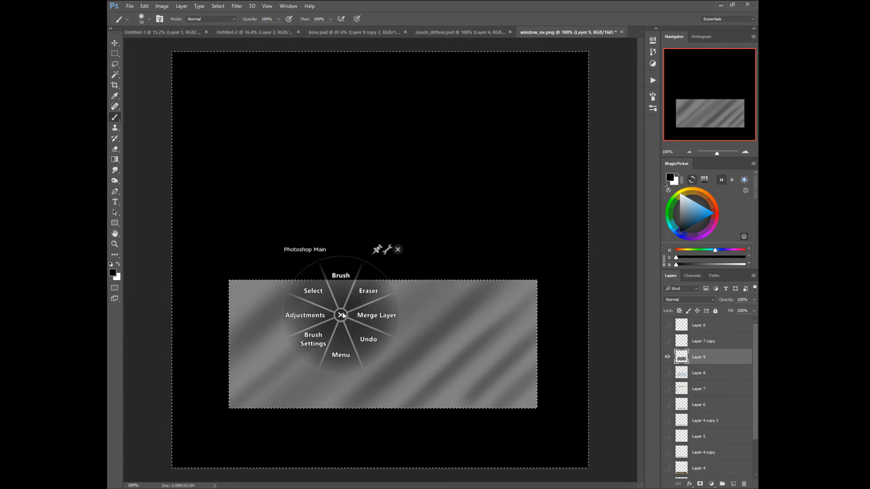
{"action": "left_click", "coordinate": [344, 358]}
{"action": "left_click", "coordinate": [282, 363]}
{"action": "right_click", "coordinate": [356, 363]}
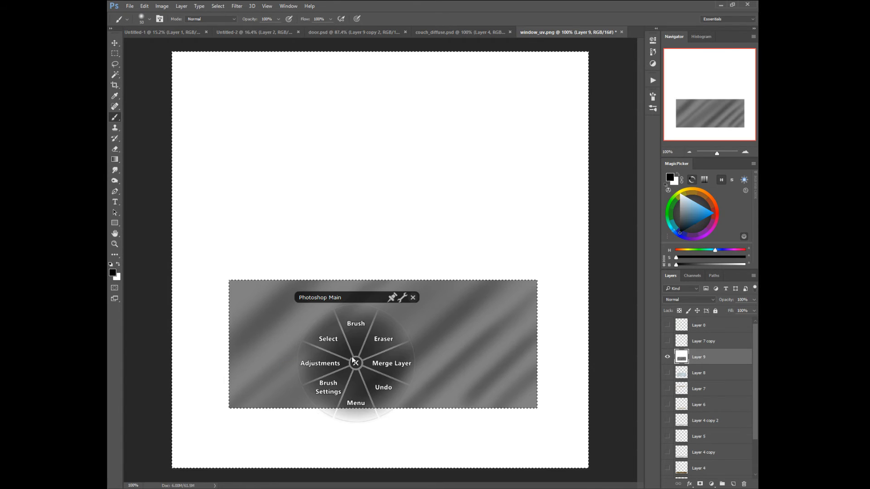
{"action": "left_click", "coordinate": [328, 339]}
{"action": "left_click", "coordinate": [301, 331]}
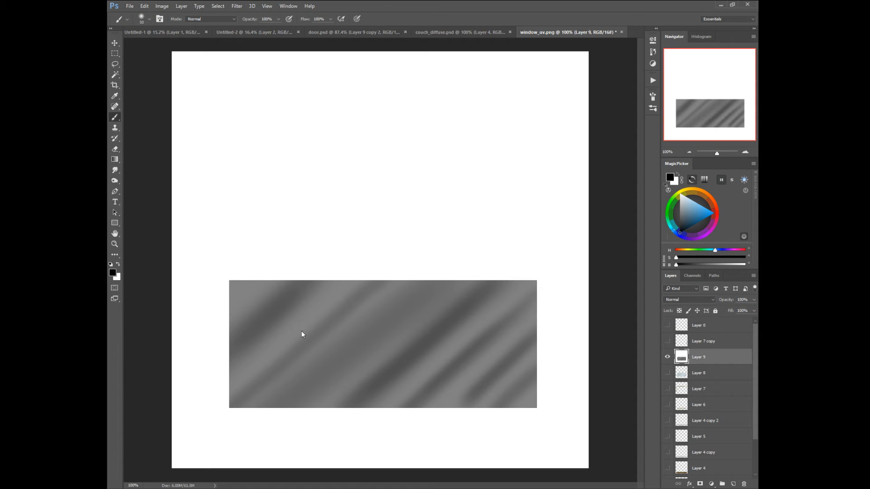
- Save the greyscale mask as a JPEG copy named window_alpha.jpg in the Scenes folder with Maximum quality 10
{"action": "key", "text": "ctrl+shift+s"}
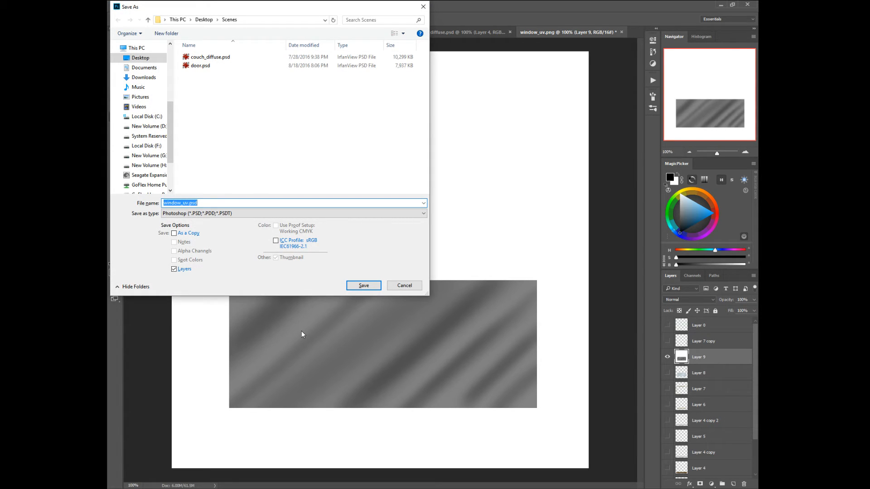
{"action": "type", "text": "window_"}
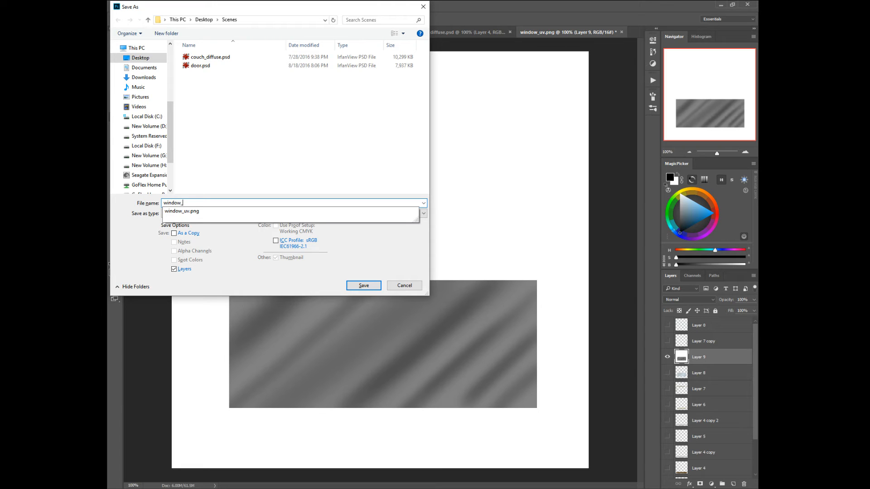
{"action": "type", "text": "alpha"}
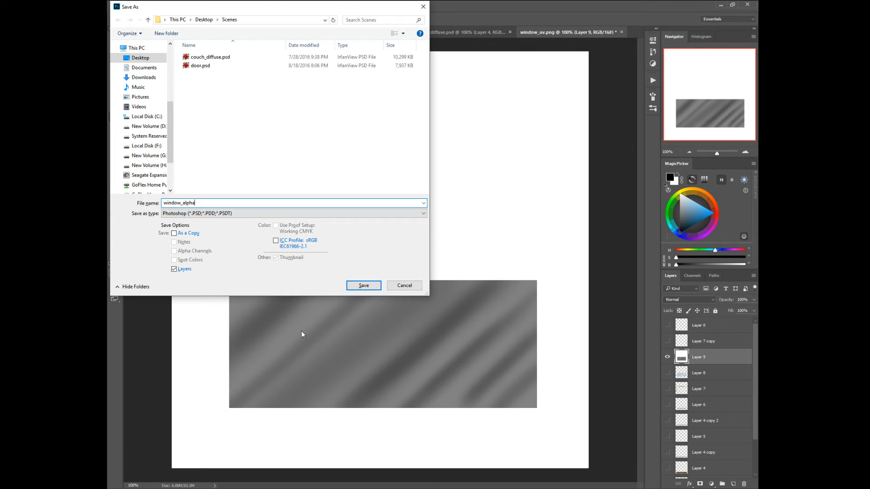
{"action": "type", "text": "_"}
{"action": "key", "text": "Tab"}
{"action": "key", "text": "j"}
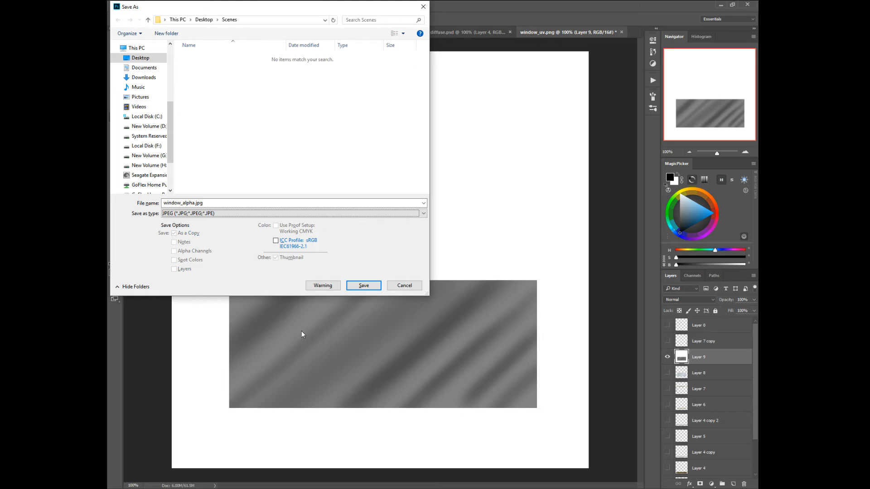
{"action": "key", "text": "Return"}
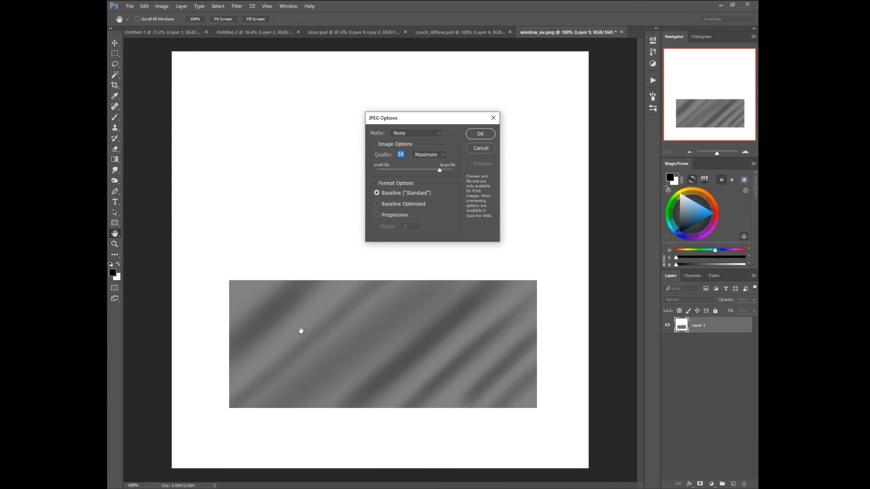
{"action": "key", "text": "Return"}
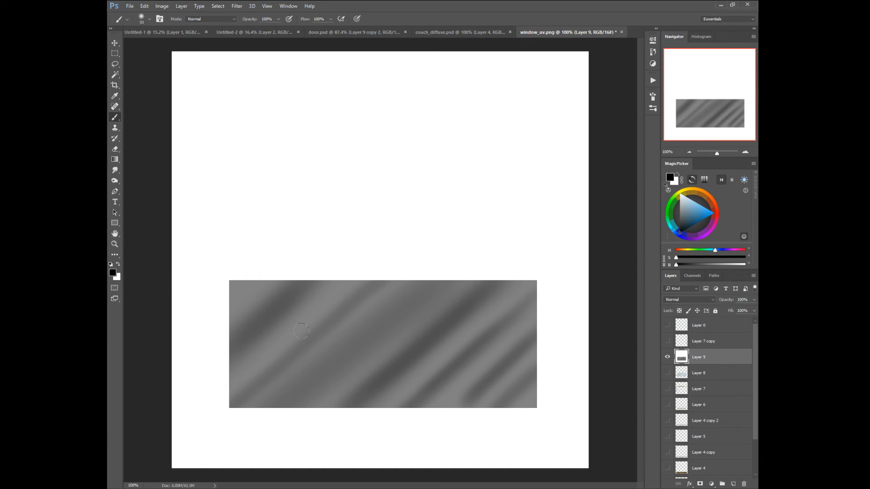
- Hide Layer 9 and show all the other layers of the window artwork again
{"action": "left_click", "coordinate": [667, 357]}
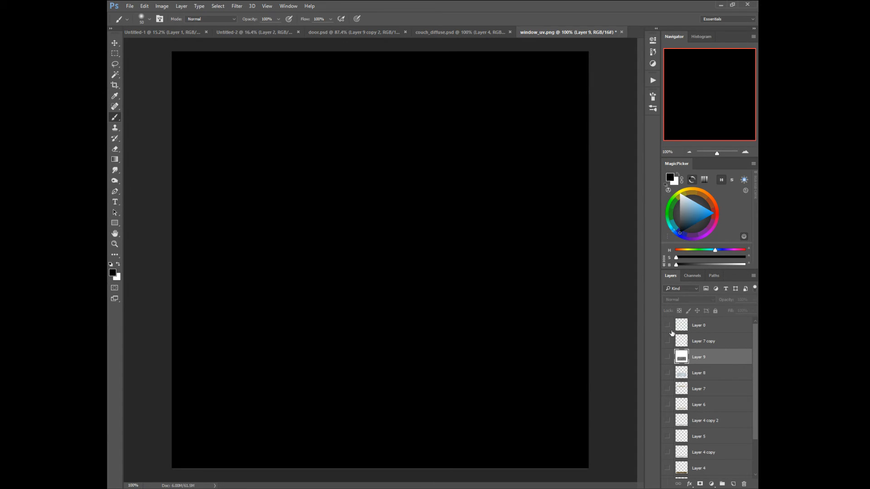
{"action": "left_click", "coordinate": [668, 342]}
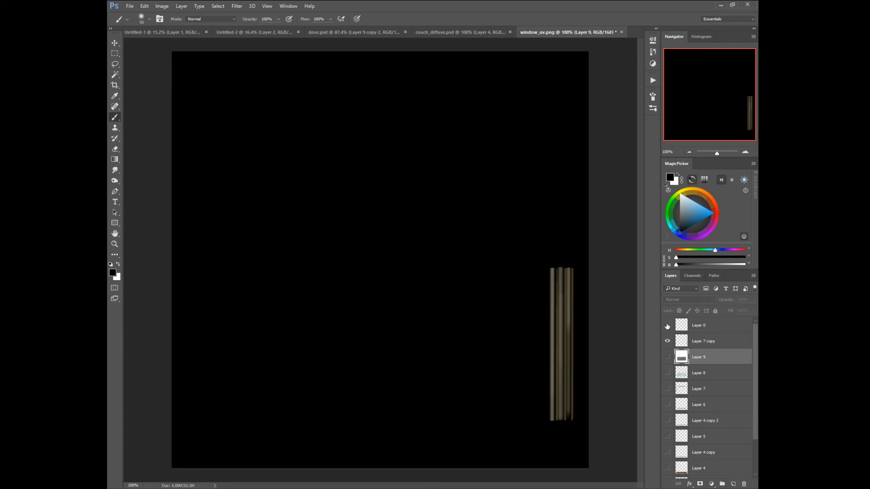
{"action": "left_click", "coordinate": [668, 325]}
{"action": "left_click", "coordinate": [667, 325]}
{"action": "left_click", "coordinate": [667, 373]}
{"action": "left_click", "coordinate": [668, 389]}
{"action": "left_click_drag", "start_coordinate": [669, 403], "coordinate": [669, 468]}
{"action": "scroll", "coordinate": [670, 471], "scroll_direction": "down", "scroll_amount": 2}
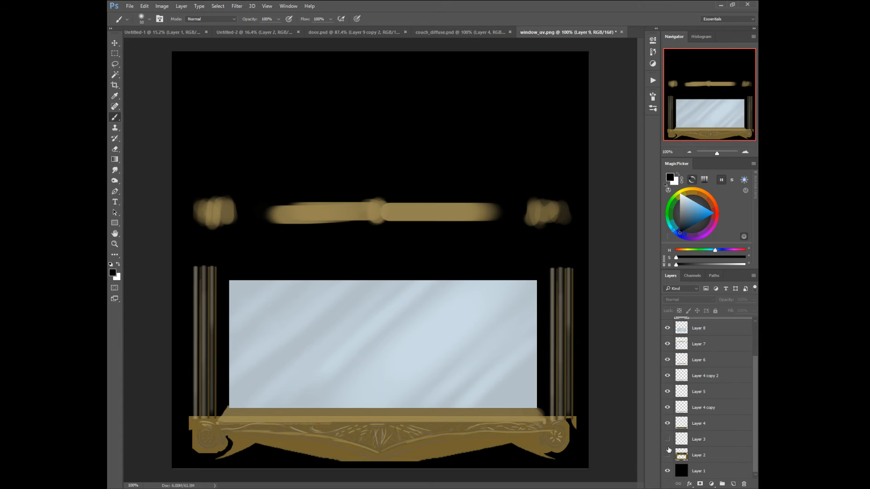
{"action": "left_click", "coordinate": [667, 440]}
{"action": "left_click", "coordinate": [667, 455]}
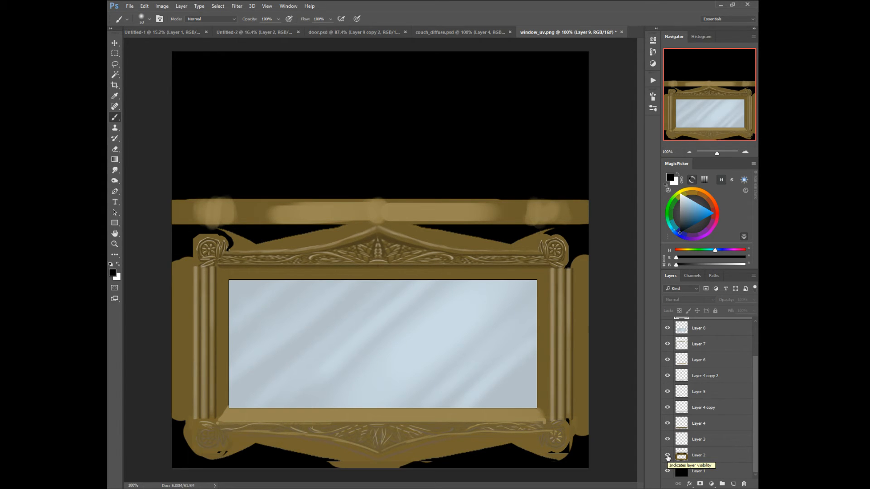
- Save the layered colour texture as a Photoshop file named window_diffuse in the Scenes folder
{"action": "key", "text": "ctrl+s"}
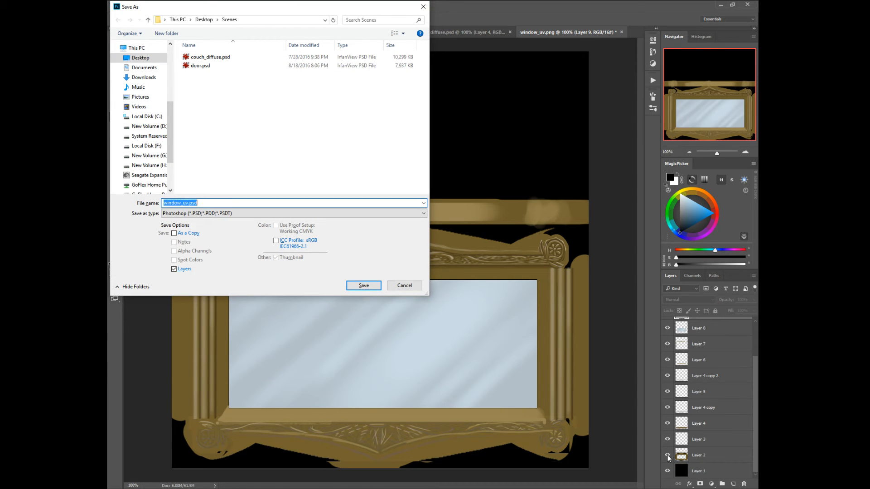
{"action": "type", "text": "window"}
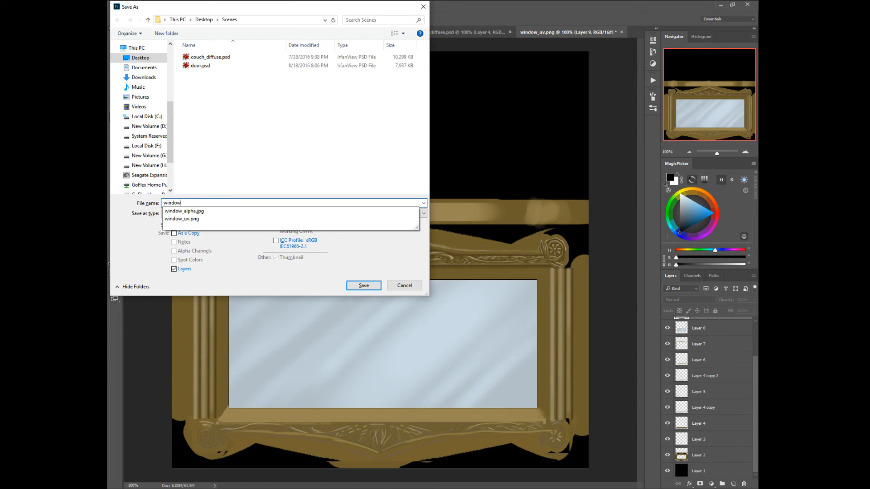
{"action": "type", "text": "_diffuse"}
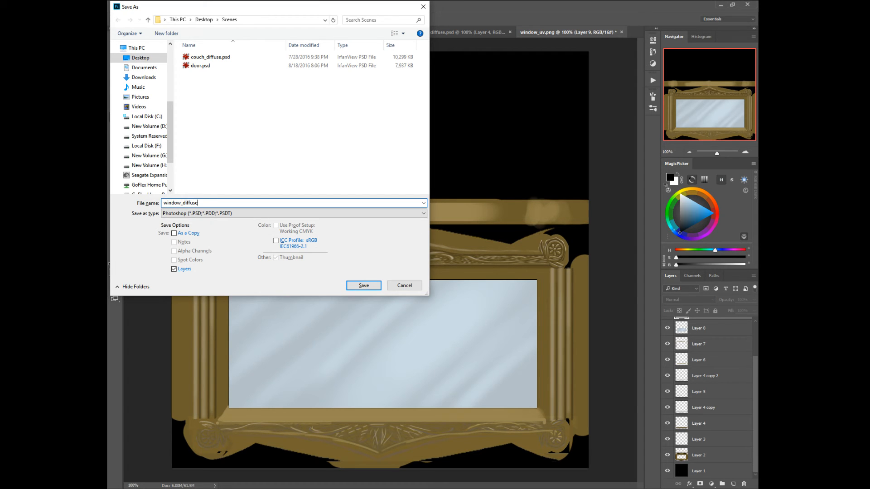
{"action": "key", "text": "Return"}
{"action": "key", "text": "Return"}
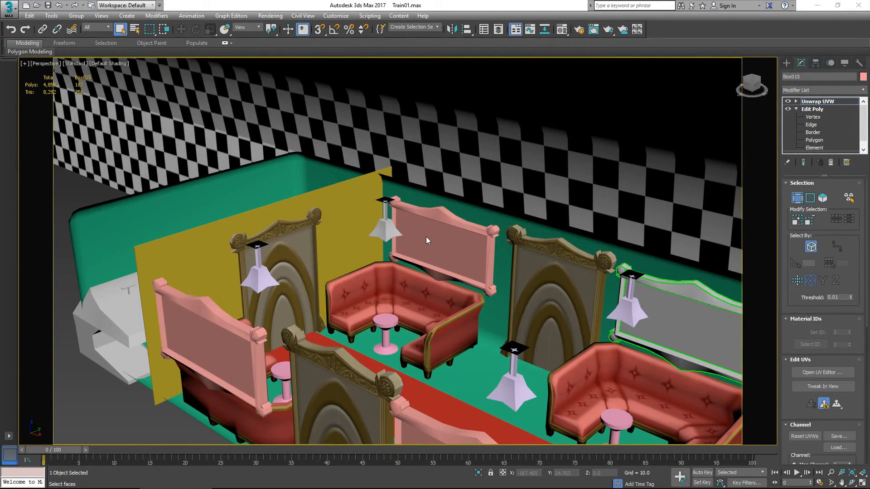
- Switch to the Train01.max scene in 3ds Max and isolate the selected window frame Box015
{"action": "left_click_drag", "start_coordinate": [652, 297], "coordinate": [399, 298]}
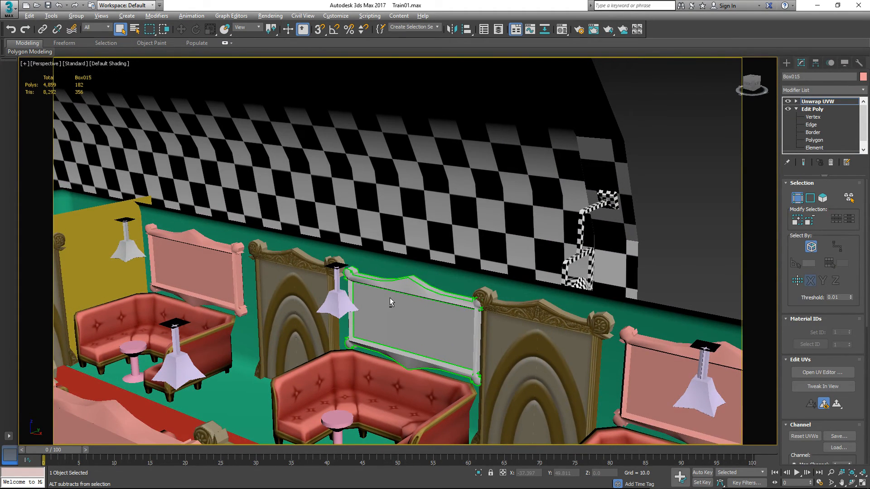
{"action": "key", "text": "alt+q"}
{"action": "left_click_drag", "start_coordinate": [365, 280], "coordinate": [496, 274]}
- Open the Material Editor and assign the unused 09 - Default material to the isolated window
{"action": "left_click", "coordinate": [325, 17]}
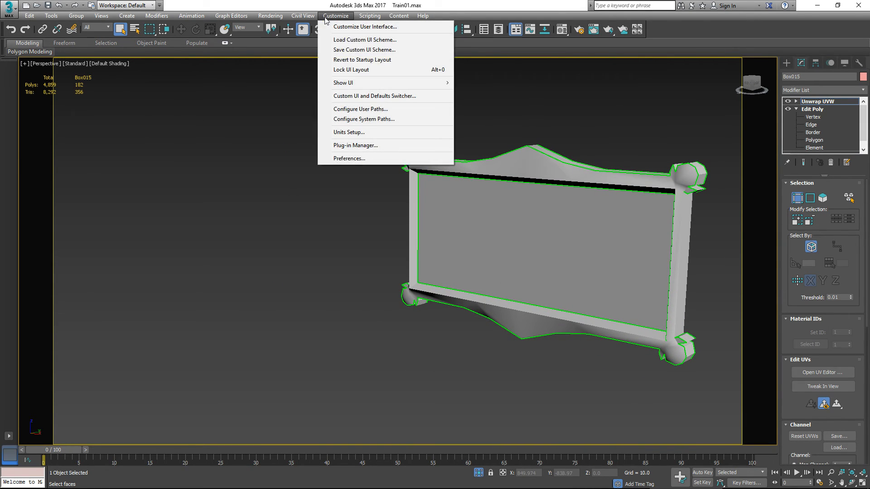
{"action": "left_click", "coordinate": [282, 17]}
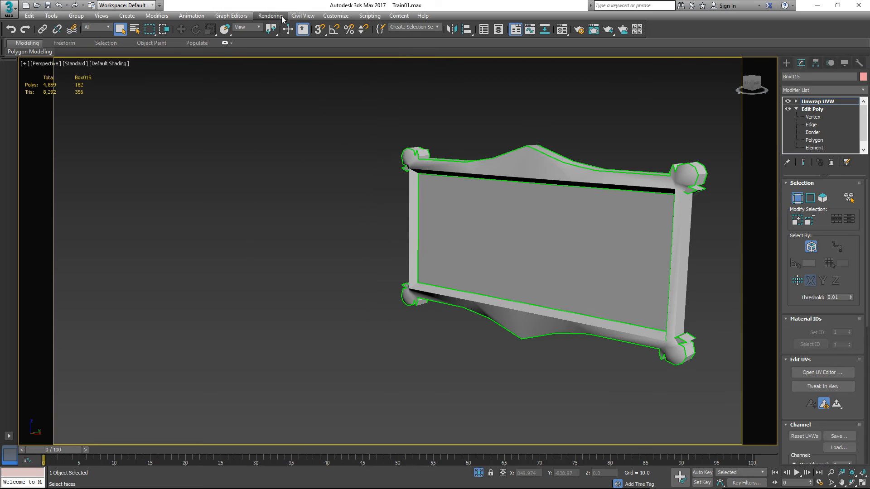
{"action": "left_click", "coordinate": [562, 29]}
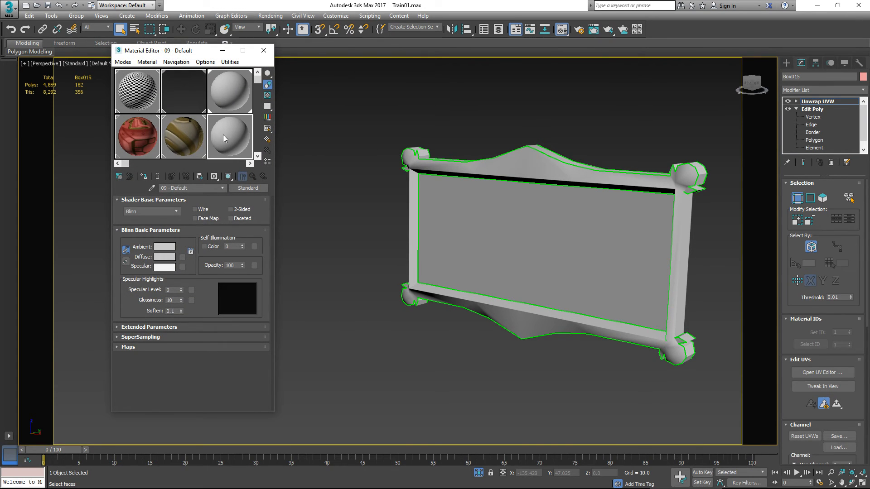
{"action": "left_click_drag", "start_coordinate": [223, 137], "coordinate": [469, 217]}
- Load window_diffuse.psd as the material's diffuse bitmap and show the shaded map in the viewport
{"action": "left_click", "coordinate": [183, 258]}
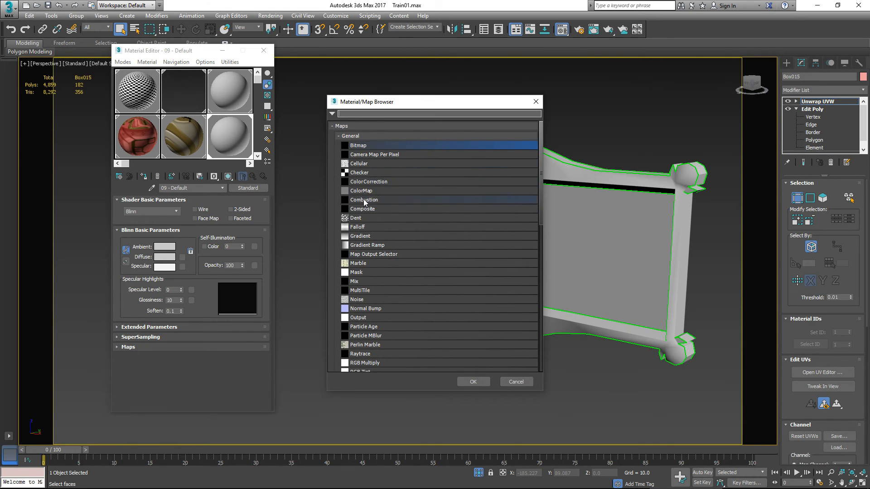
{"action": "double_click", "coordinate": [365, 148]}
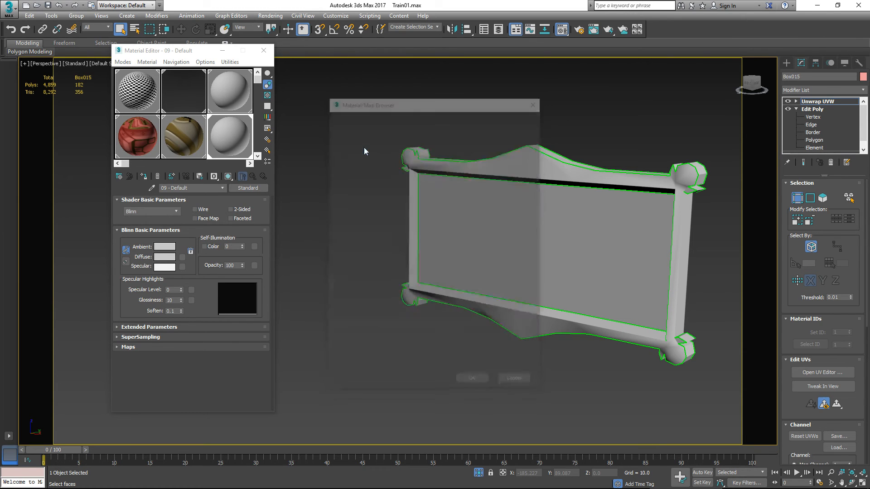
{"action": "double_click", "coordinate": [86, 95]}
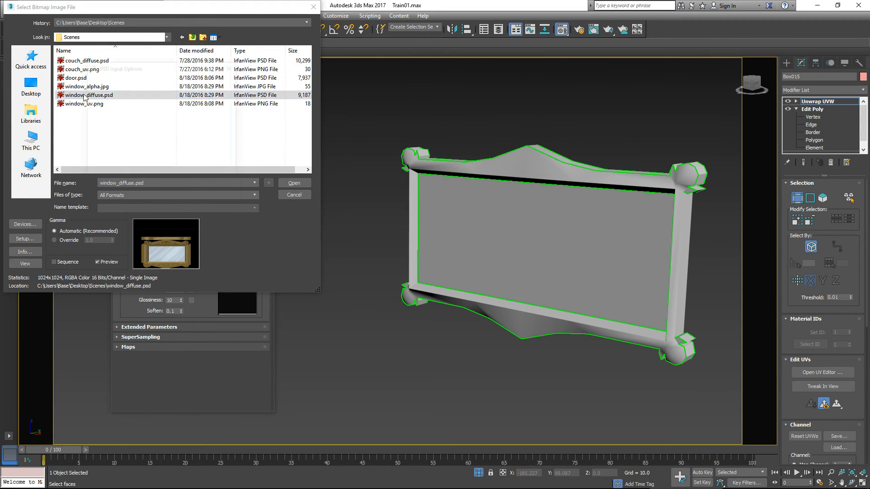
{"action": "left_click", "coordinate": [132, 222]}
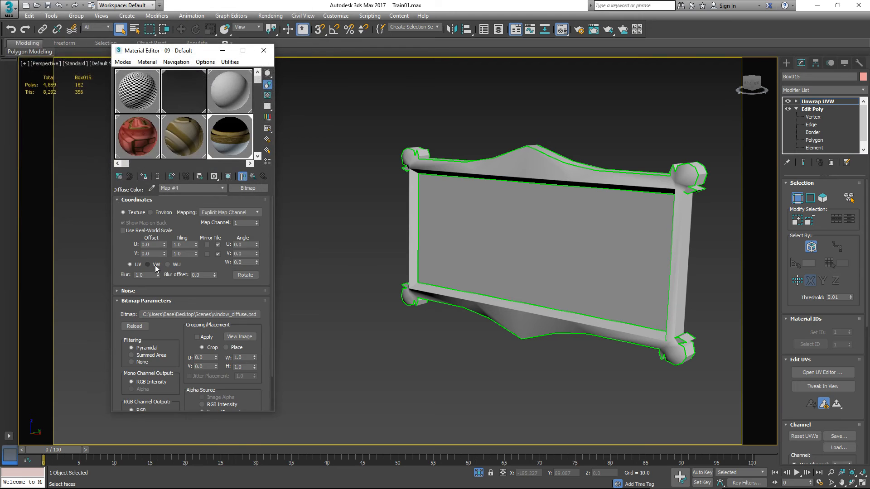
{"action": "left_click", "coordinate": [227, 176]}
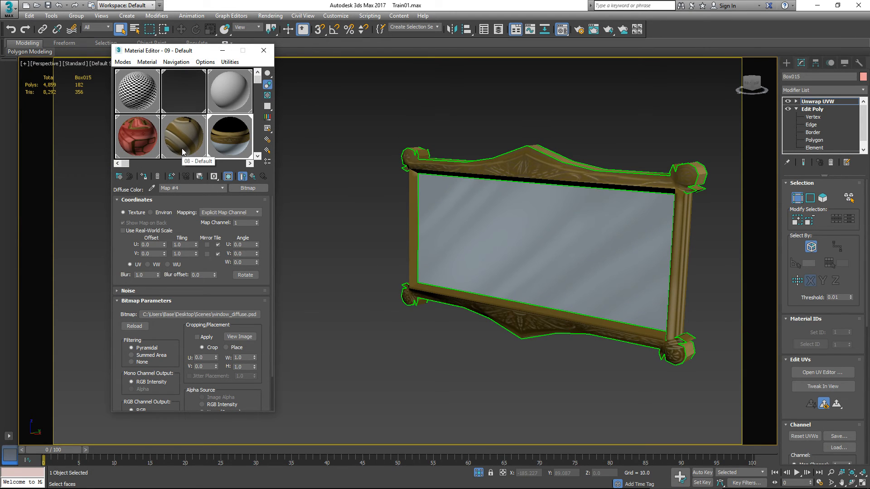
- Load window_alpha.jpg from the Scenes folder as the opacity bitmap of the 09 - Default material
{"action": "left_click", "coordinate": [253, 176]}
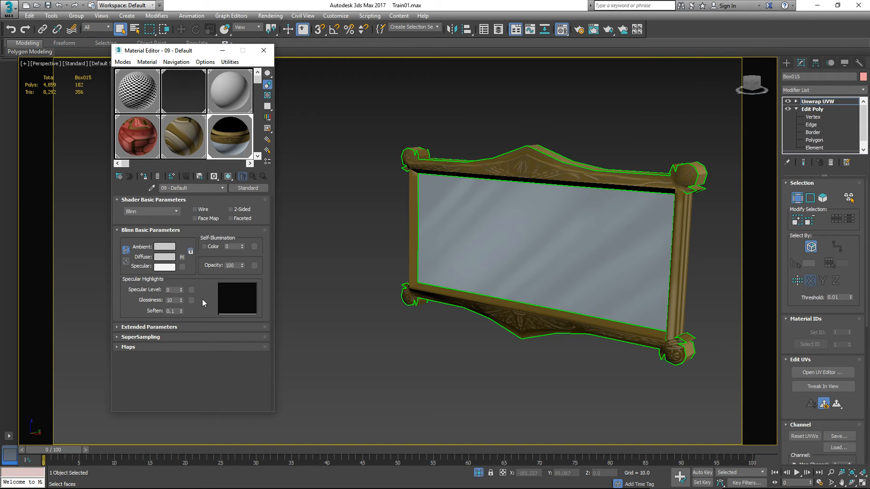
{"action": "left_click", "coordinate": [254, 266]}
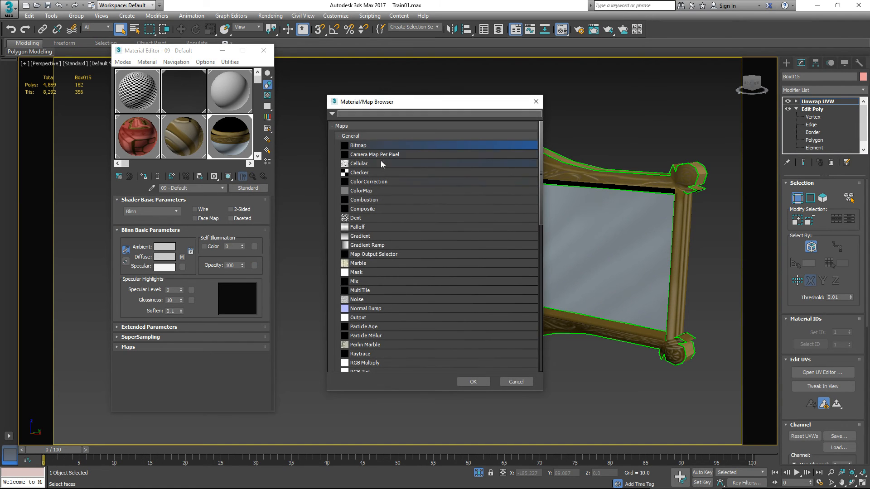
{"action": "double_click", "coordinate": [366, 144]}
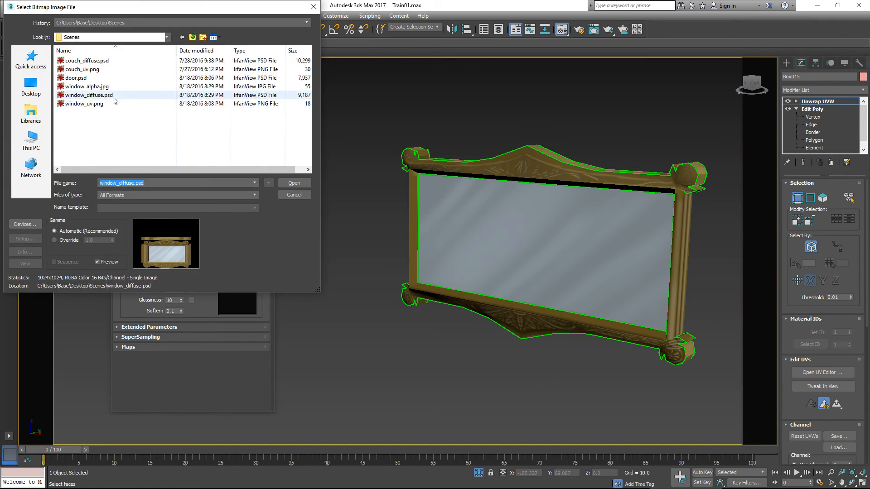
{"action": "double_click", "coordinate": [84, 87]}
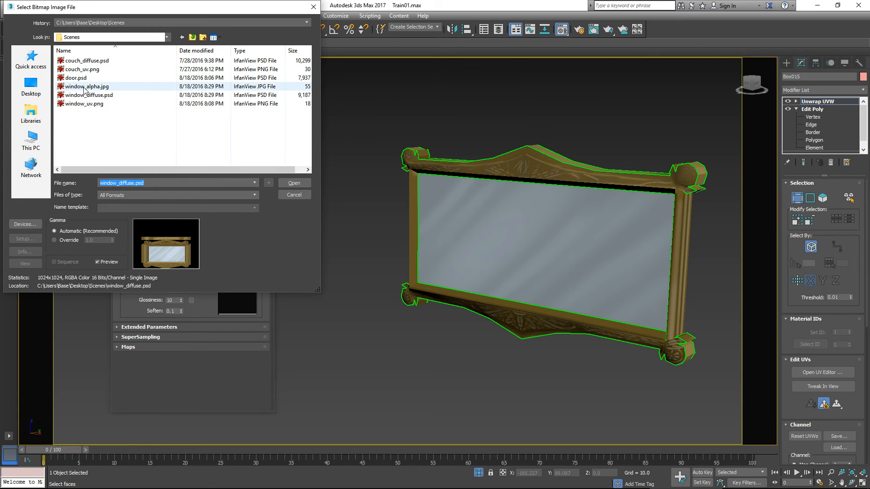
- Open an enlarged preview of the material sample and rotate its sphere to examine the glass transparency
{"action": "double_click", "coordinate": [244, 145]}
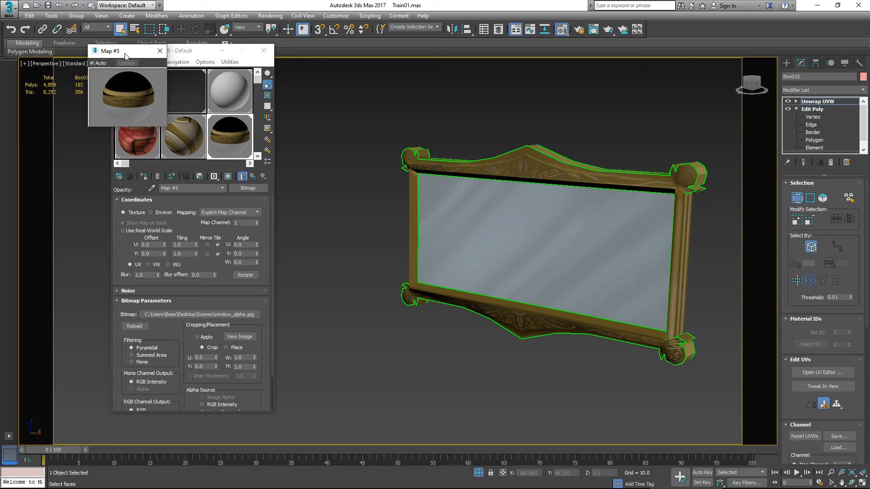
{"action": "left_click_drag", "start_coordinate": [125, 54], "coordinate": [334, 75]}
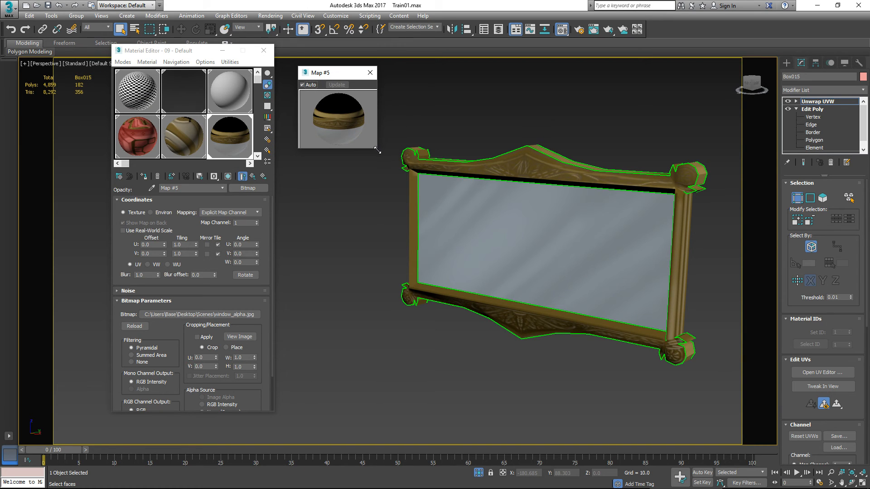
{"action": "left_click_drag", "start_coordinate": [376, 150], "coordinate": [548, 320]}
{"action": "right_click", "coordinate": [426, 257]}
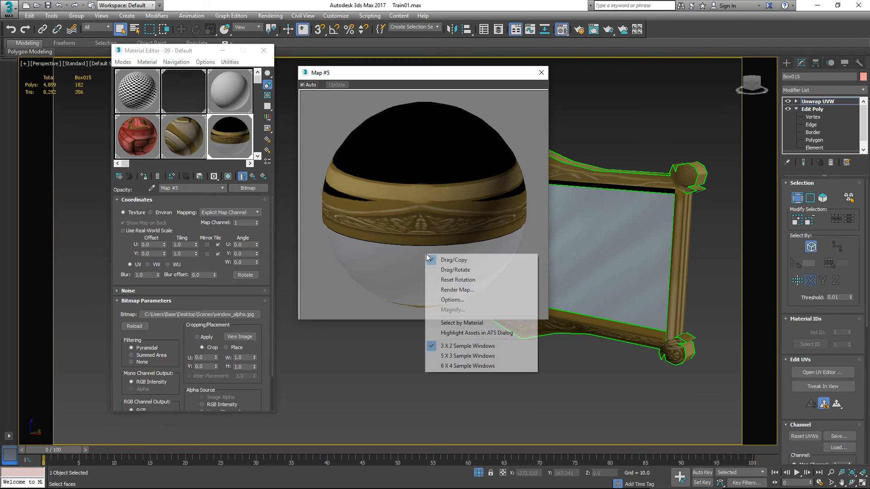
{"action": "left_click", "coordinate": [443, 214]}
{"action": "left_click_drag", "start_coordinate": [412, 232], "coordinate": [425, 205]}
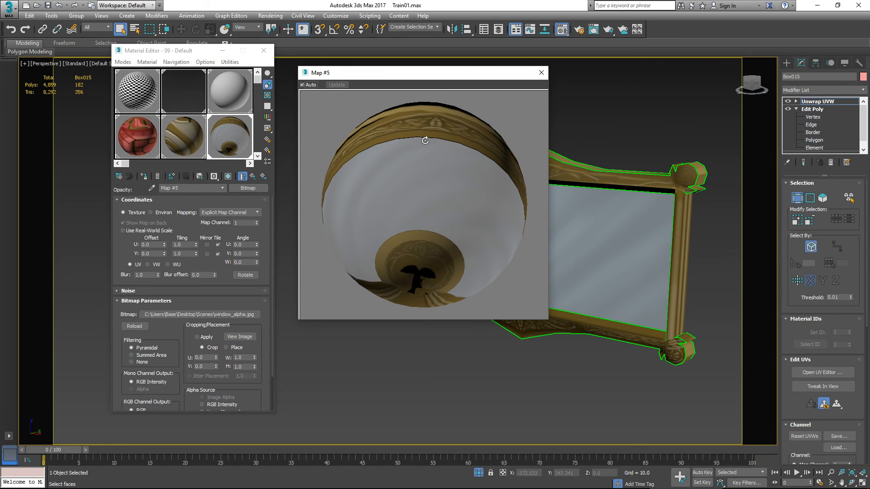
{"action": "left_click_drag", "start_coordinate": [425, 212], "coordinate": [425, 210]}
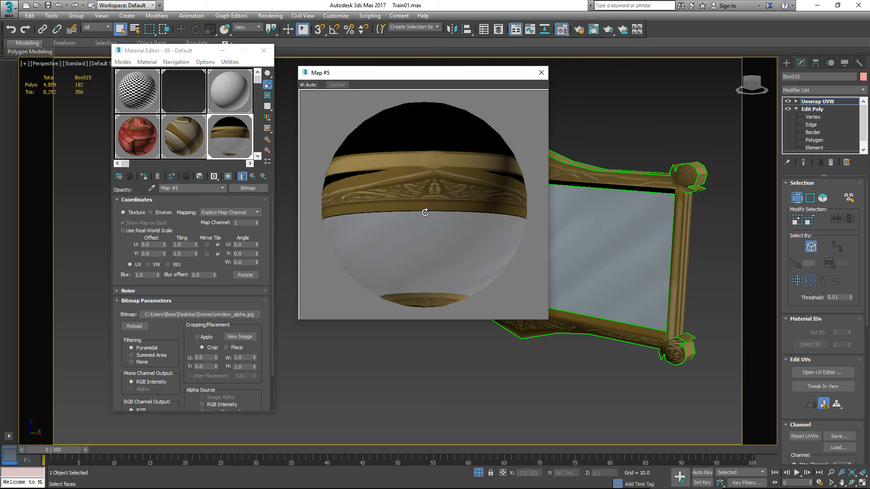
- Close the enlarged preview and switch the material sample slots back to Drag/Copy mode
{"action": "right_click", "coordinate": [425, 213]}
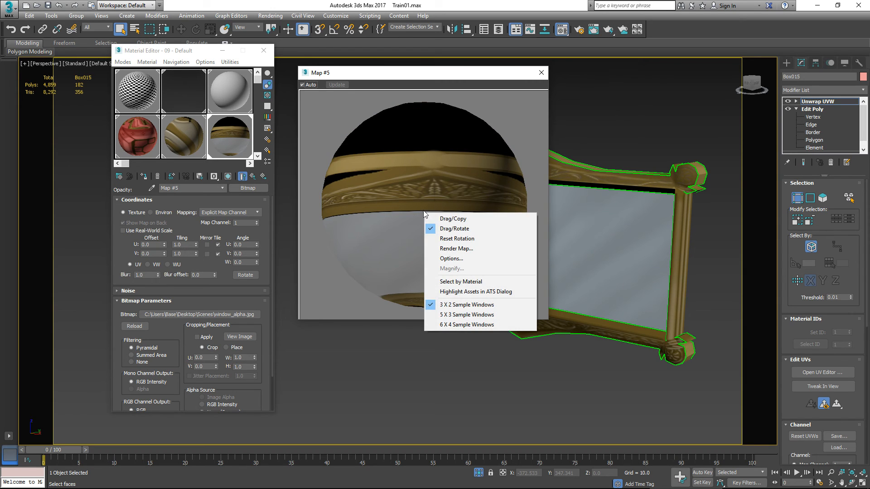
{"action": "left_click", "coordinate": [412, 195]}
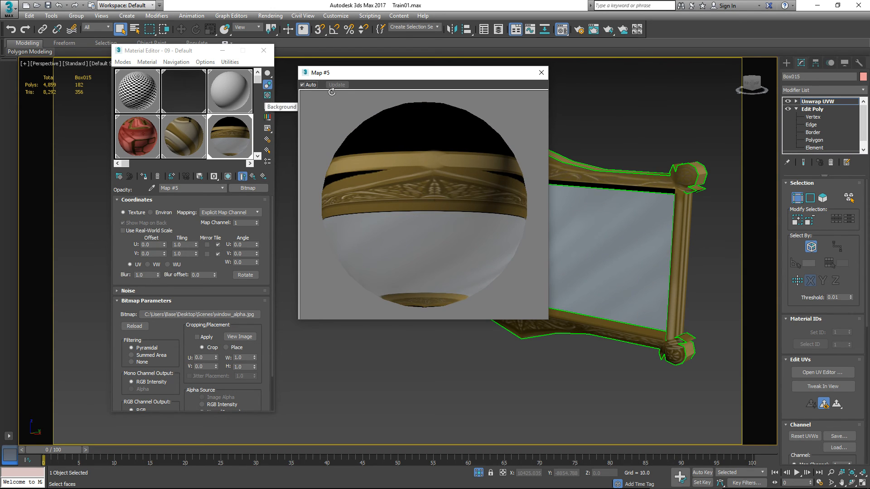
{"action": "left_click", "coordinate": [541, 72]}
{"action": "right_click", "coordinate": [226, 143]}
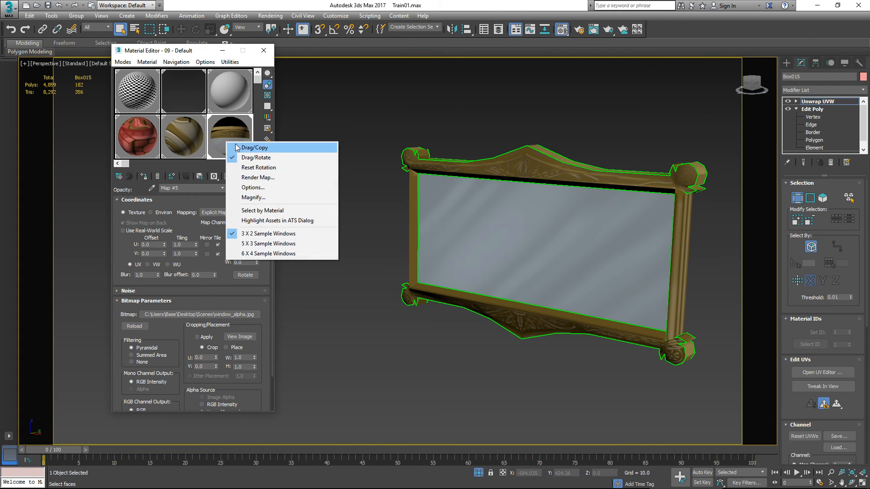
{"action": "left_click", "coordinate": [242, 148]}
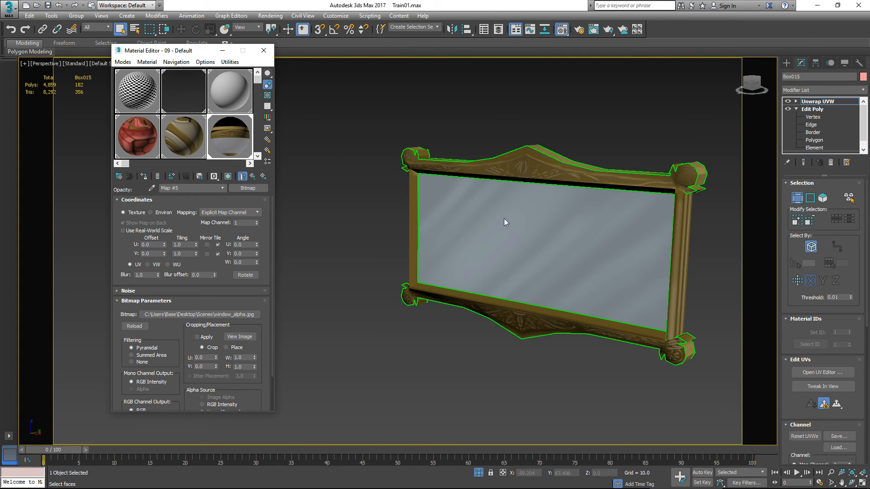
- Close the Material Editor and exit isolation to bring back the whole train interior
{"action": "mouse_move", "coordinate": [530, 220]}
{"action": "left_mouse_down"}
{"action": "mouse_move", "coordinate": [516, 221]}
{"action": "mouse_move", "coordinate": [536, 226]}
{"action": "left_mouse_up"}
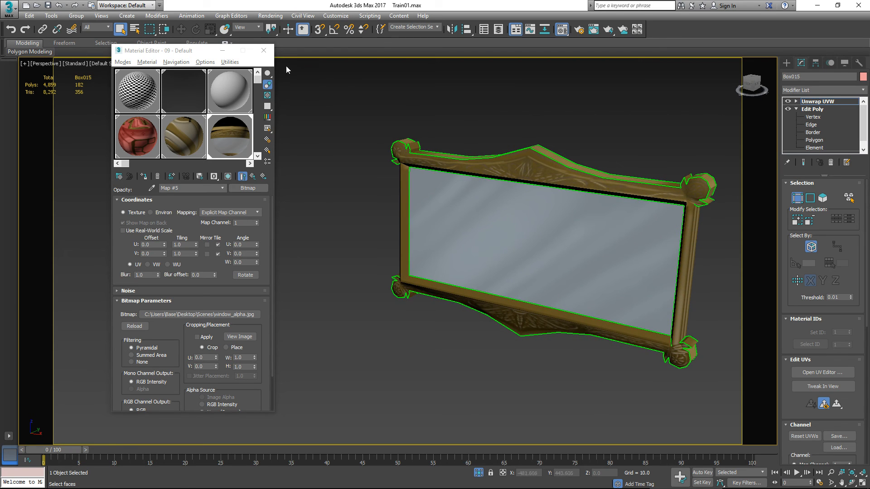
{"action": "left_click", "coordinate": [264, 51]}
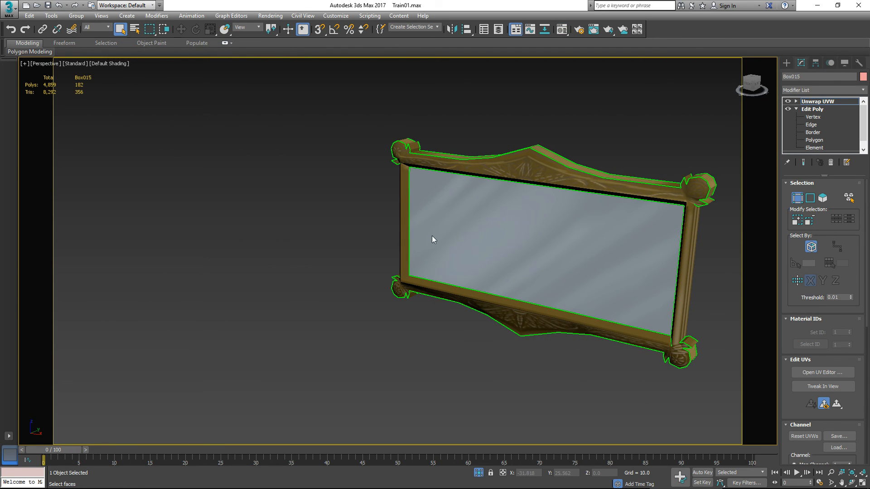
{"action": "left_click", "coordinate": [479, 471]}
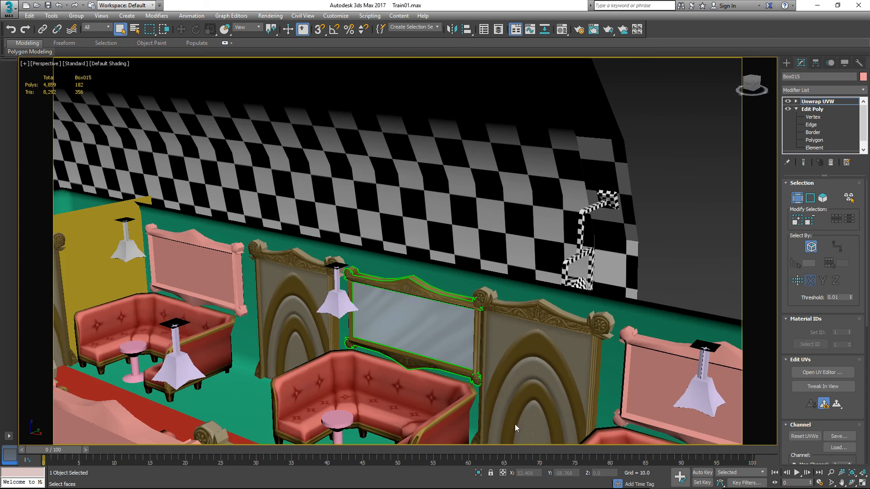
{"action": "left_click_drag", "start_coordinate": [411, 313], "coordinate": [412, 317]}
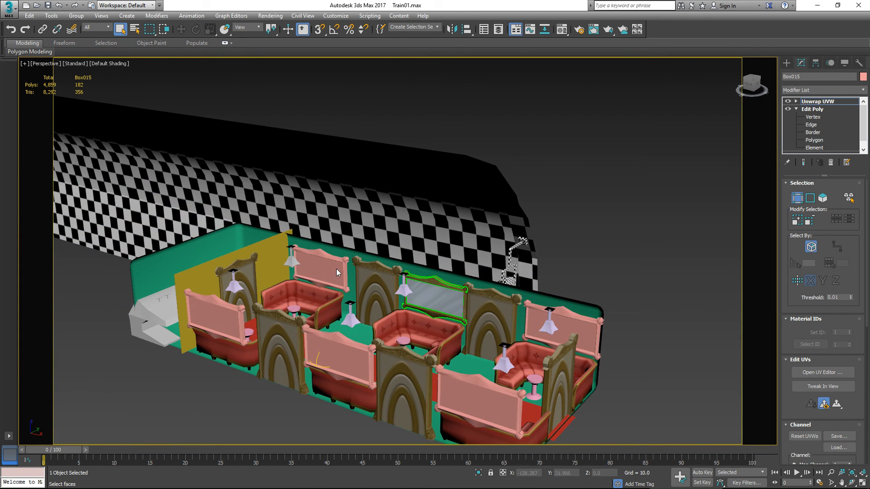
- Leave Unwrap UVW face editing and assign the 09 - Default material to the other two windows on the same wall as Box015
{"action": "left_click", "coordinate": [811, 101]}
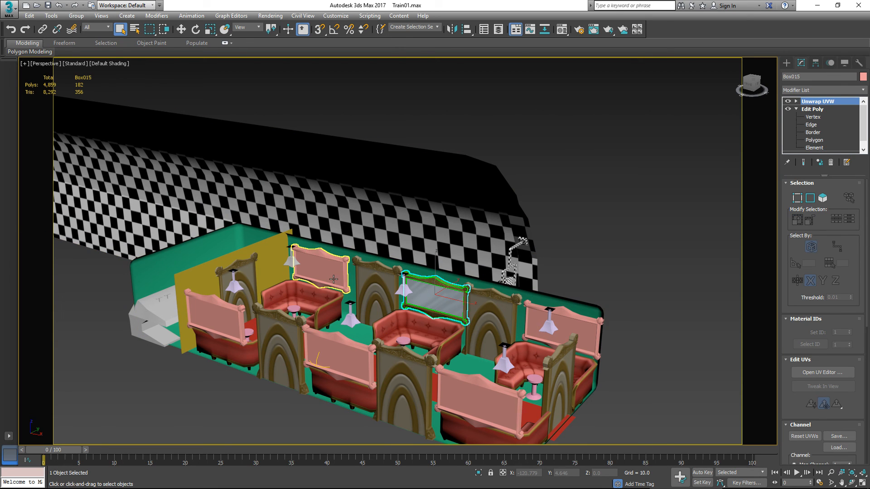
{"action": "left_click", "coordinate": [320, 267]}
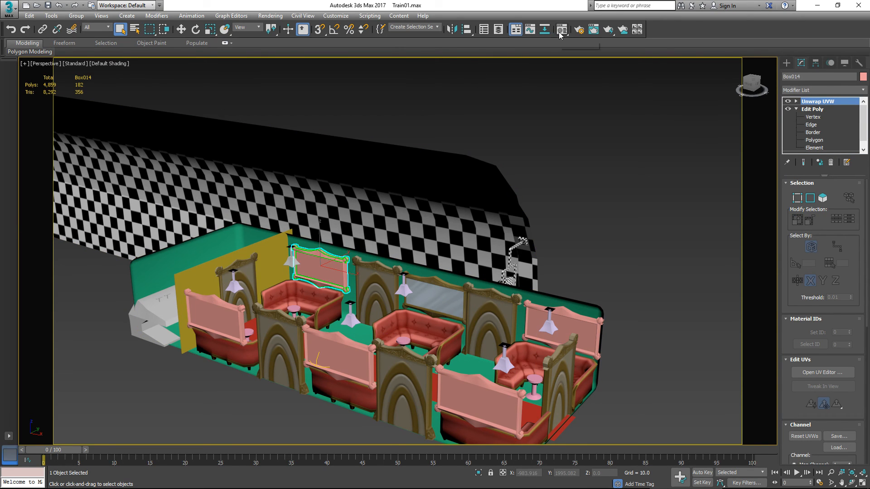
{"action": "left_click", "coordinate": [561, 30]}
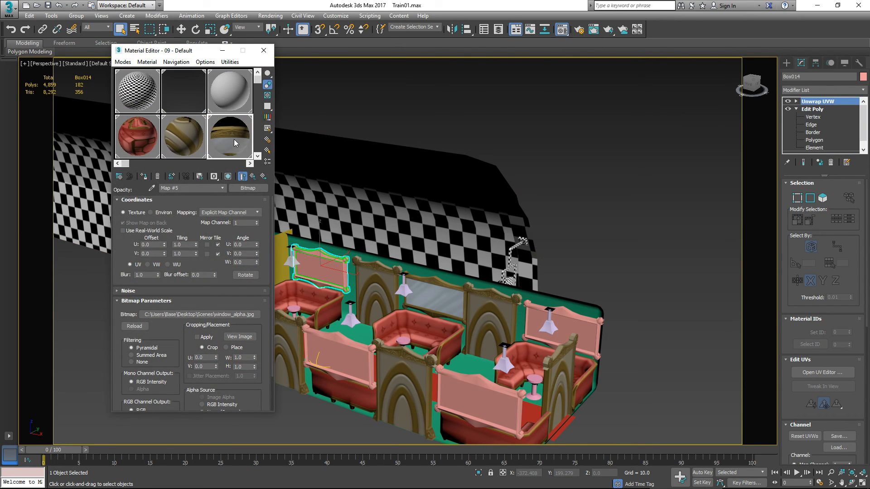
{"action": "left_click_drag", "start_coordinate": [235, 144], "coordinate": [317, 265]}
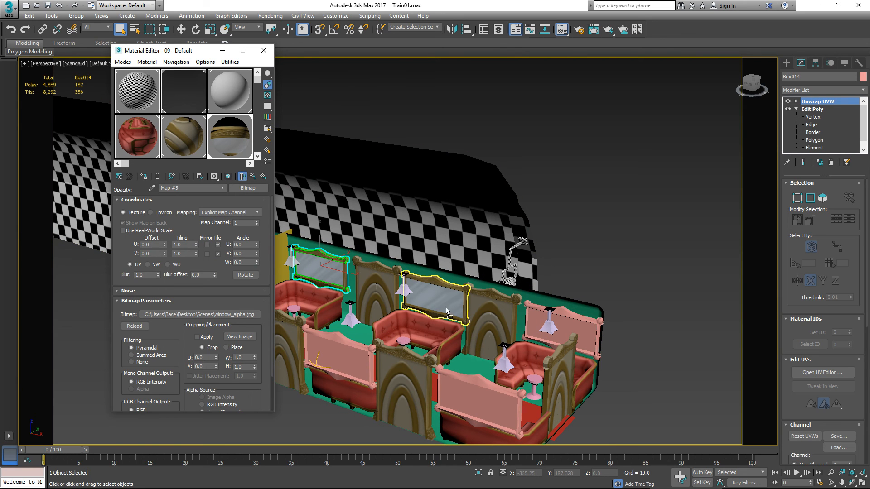
{"action": "left_click_drag", "start_coordinate": [446, 308], "coordinate": [529, 317]}
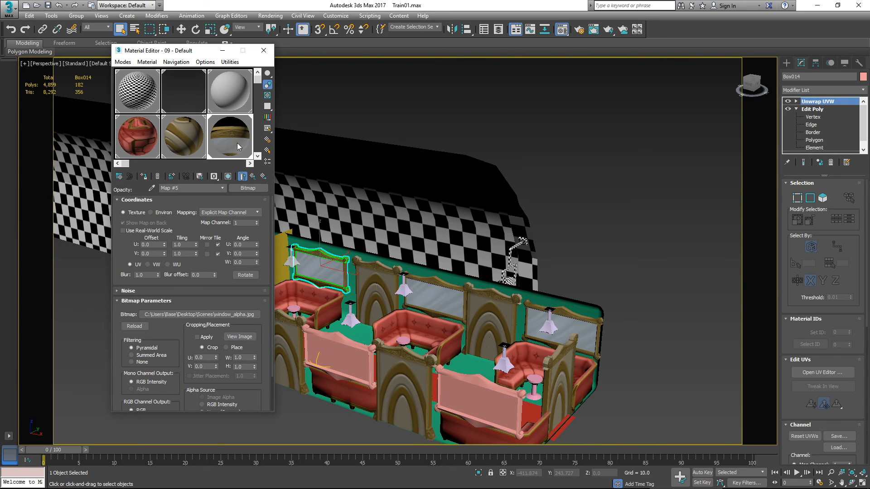
- Assign the 09 - Default material to all three windows on the opposite wall of the train
{"action": "left_click_drag", "start_coordinate": [239, 146], "coordinate": [278, 255]}
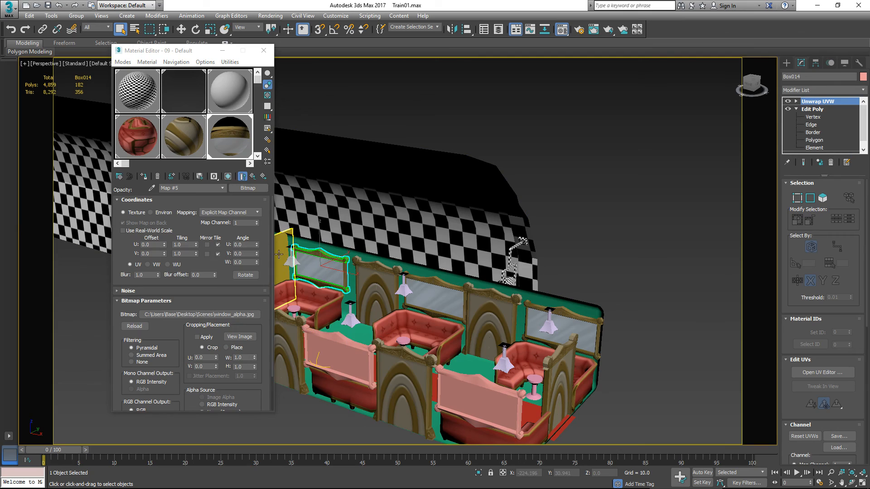
{"action": "left_click_drag", "start_coordinate": [409, 326], "coordinate": [516, 284]}
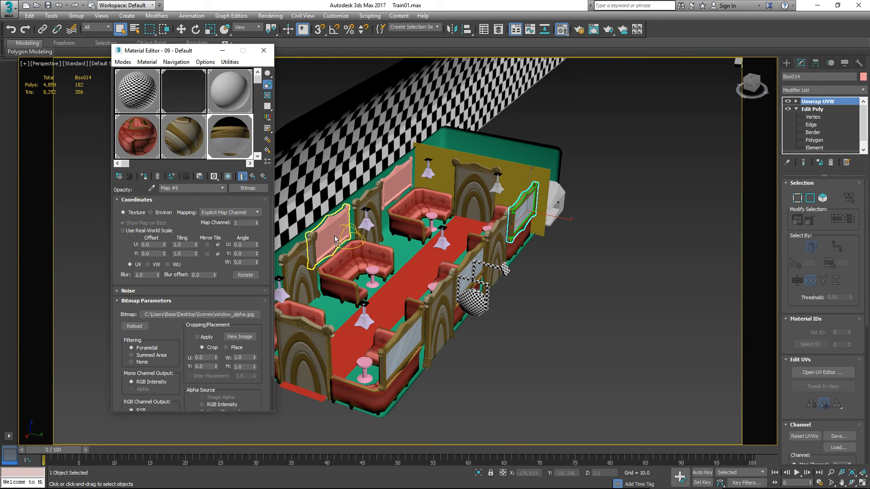
{"action": "left_click_drag", "start_coordinate": [330, 234], "coordinate": [329, 234]}
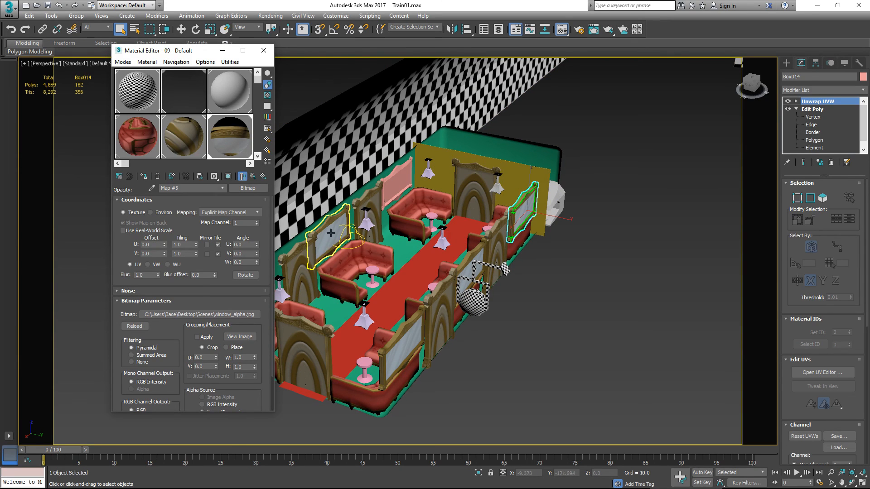
{"action": "left_click_drag", "start_coordinate": [245, 146], "coordinate": [397, 199]}
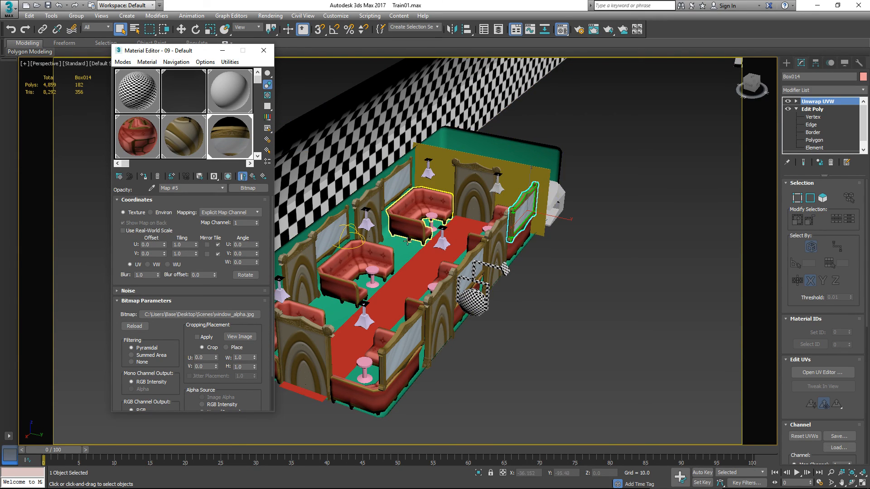
{"action": "left_click_drag", "start_coordinate": [407, 242], "coordinate": [422, 253]}
{"action": "left_click_drag", "start_coordinate": [243, 147], "coordinate": [285, 181]}
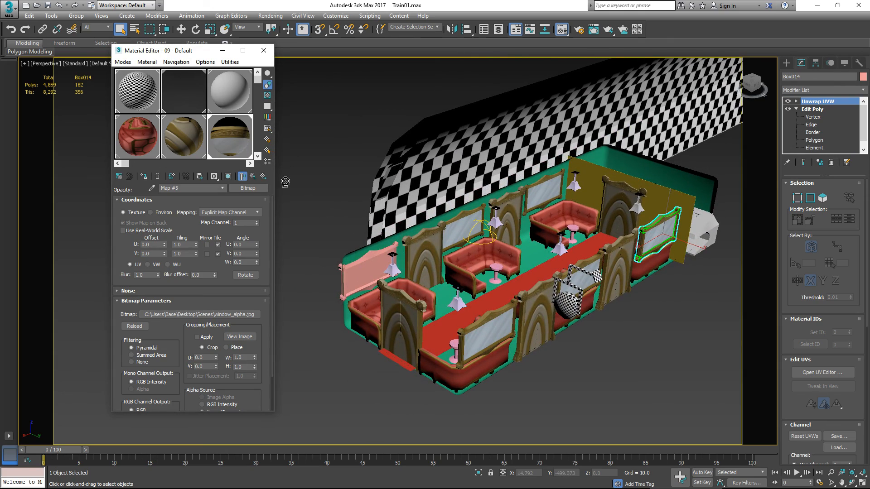
{"action": "left_click_drag", "start_coordinate": [361, 271], "coordinate": [176, 223]}
{"action": "left_click_drag", "start_coordinate": [455, 247], "coordinate": [418, 267]}
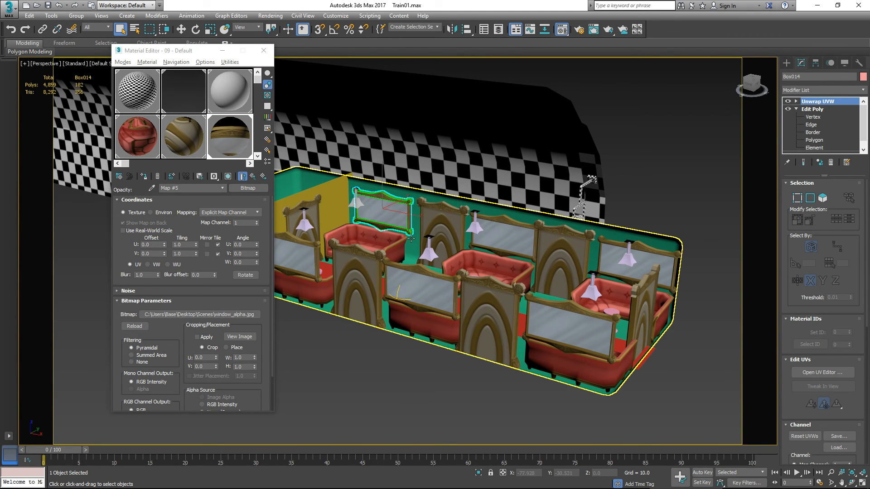
{"action": "mouse_move", "coordinate": [410, 237]}
{"action": "left_mouse_down"}
{"action": "mouse_move", "coordinate": [410, 254]}
{"action": "mouse_move", "coordinate": [393, 261]}
{"action": "mouse_move", "coordinate": [400, 249]}
{"action": "left_mouse_up"}
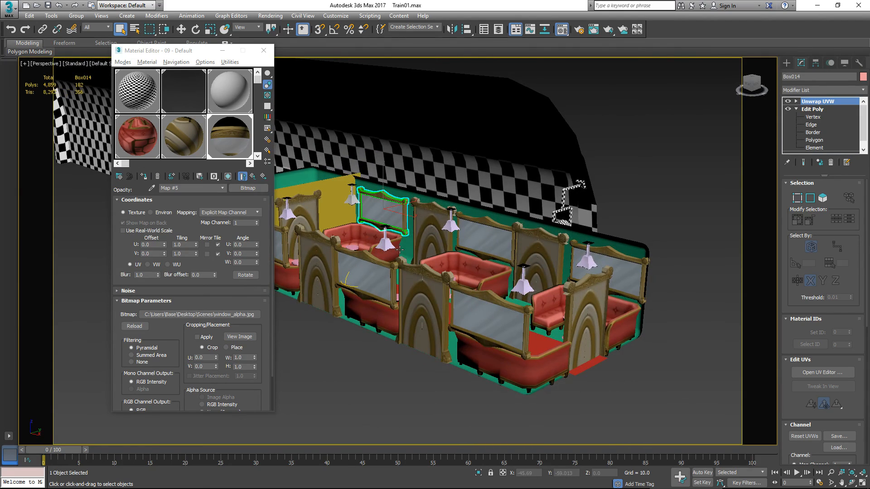
{"action": "scroll", "coordinate": [453, 231], "scroll_direction": "up", "scroll_amount": 5}
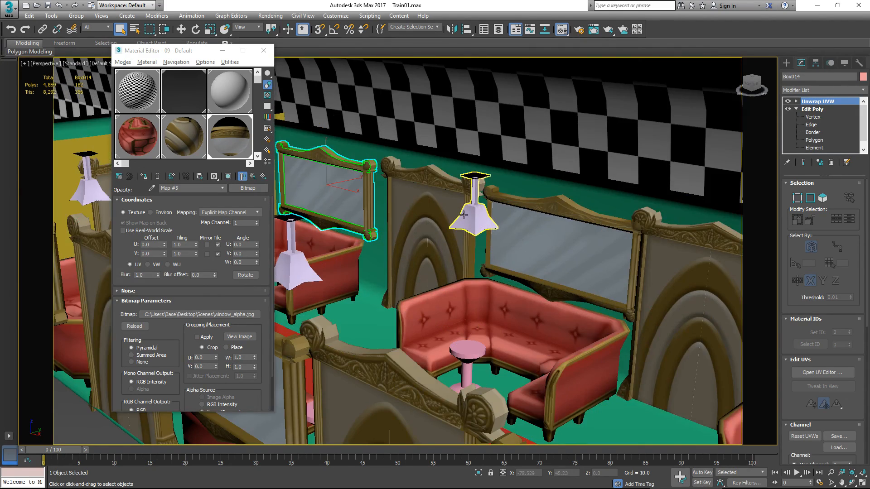